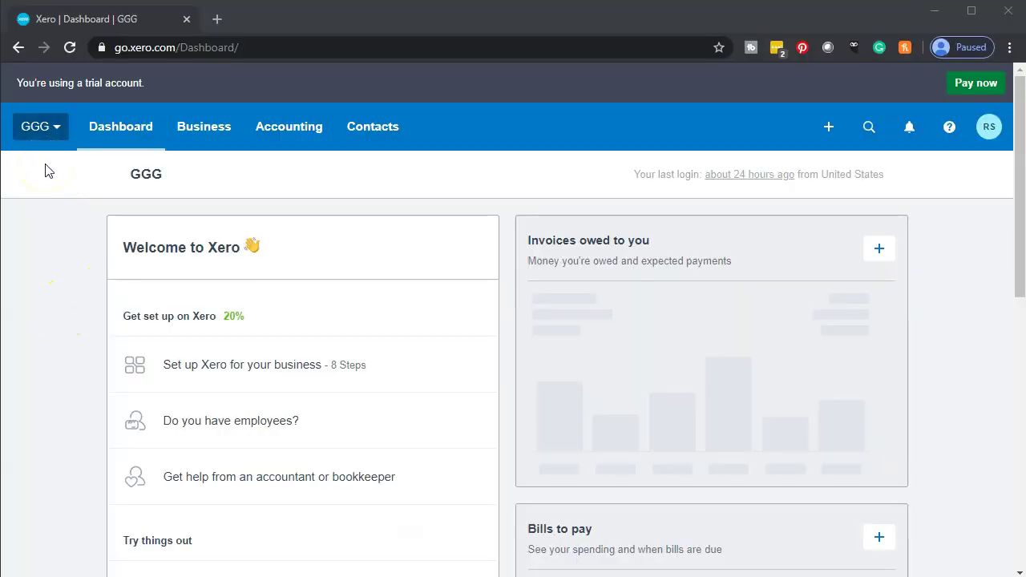
# Open the Balance Sheet report and duplicate its browser tab.
pyautogui.click(292, 139)
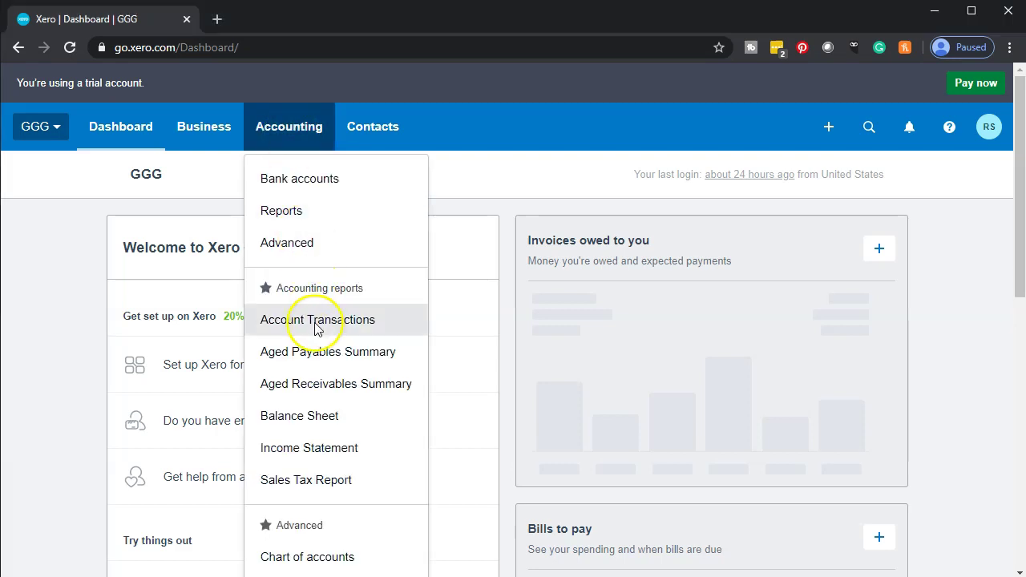
pyautogui.click(312, 422)
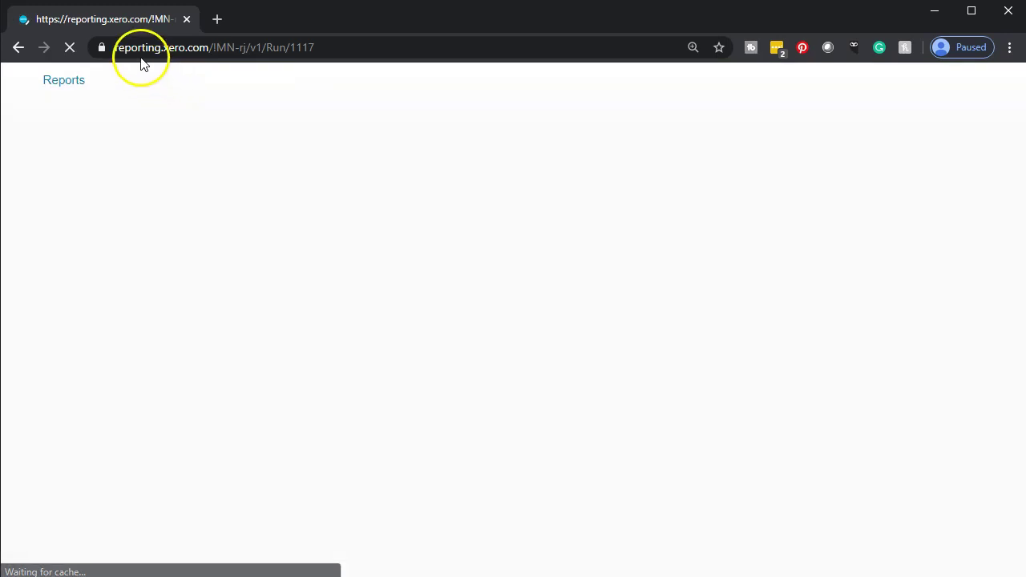
pyautogui.rightClick(117, 19)
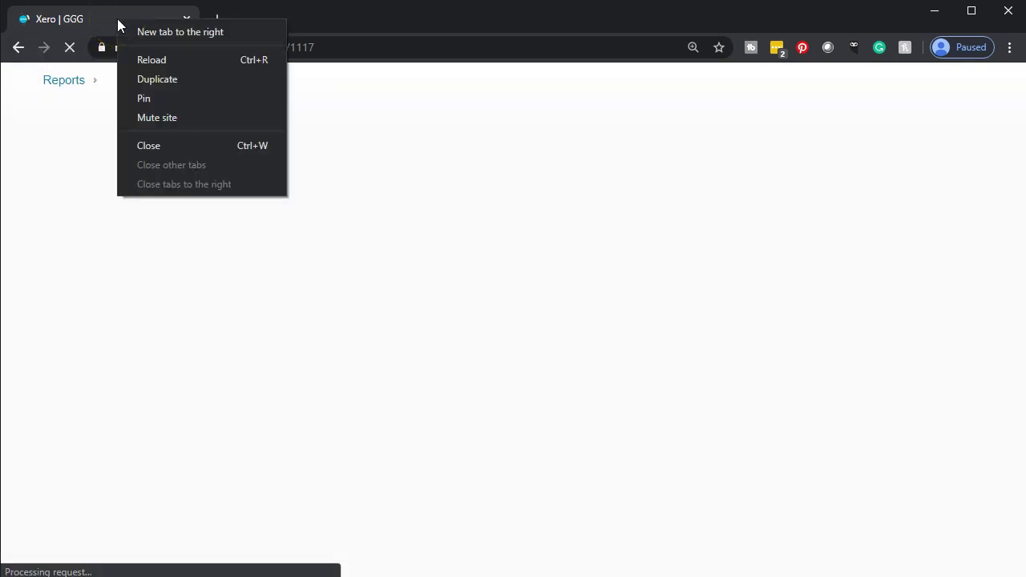
pyautogui.click(140, 74)
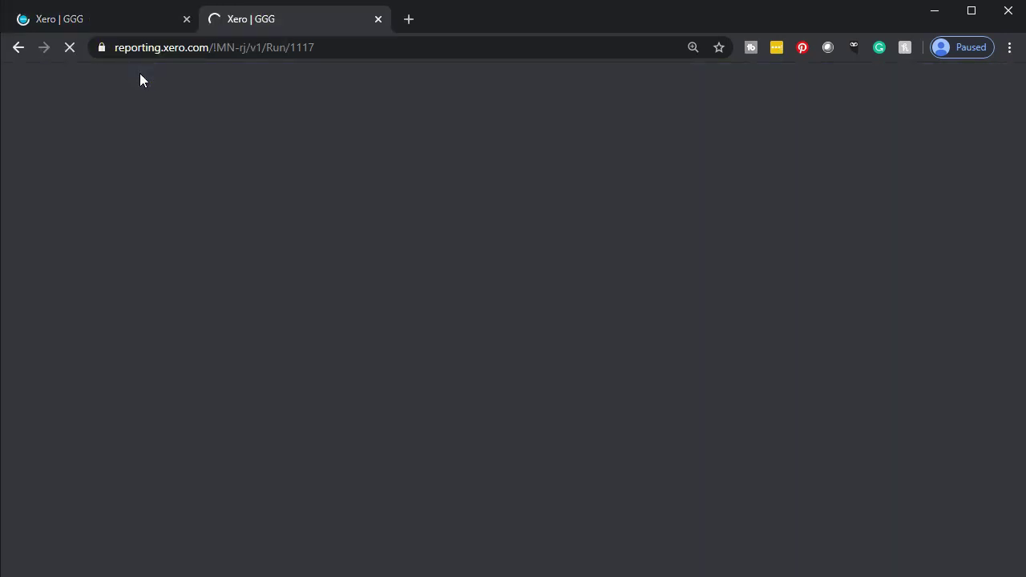
# Open the Income Statement report in the original browser tab and duplicate that tab.
pyautogui.click(108, 23)
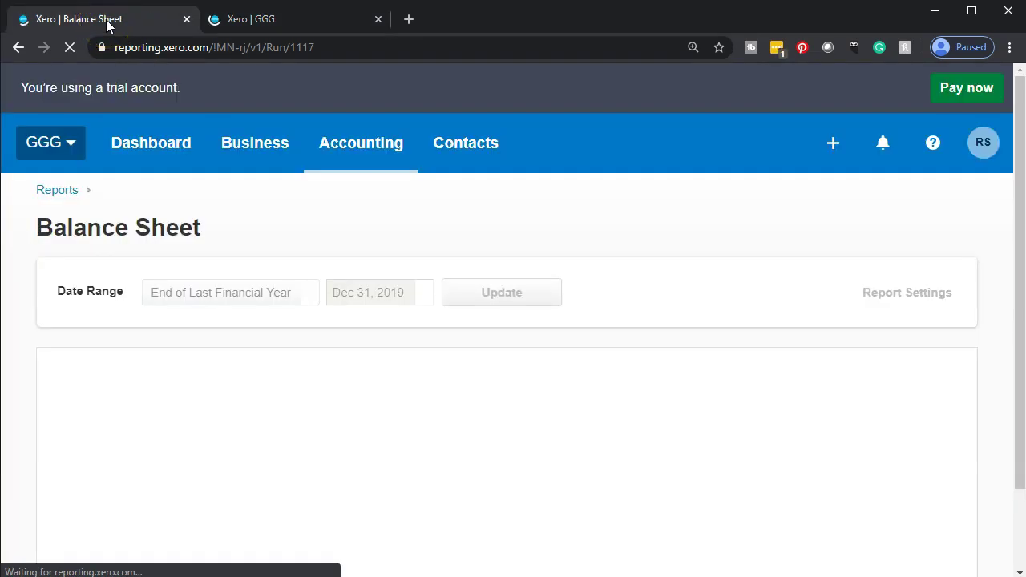
pyautogui.click(361, 146)
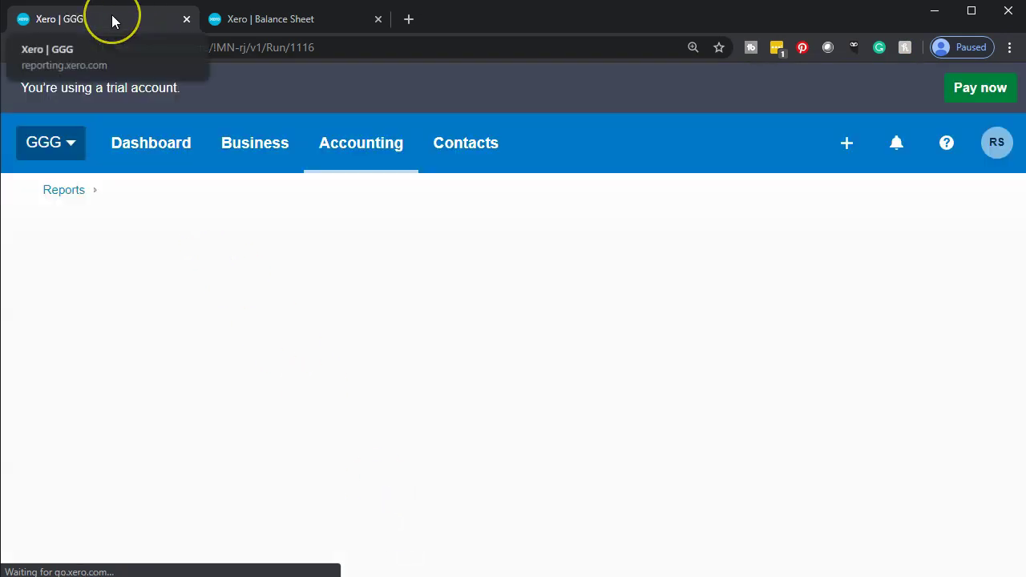
pyautogui.rightClick(112, 17)
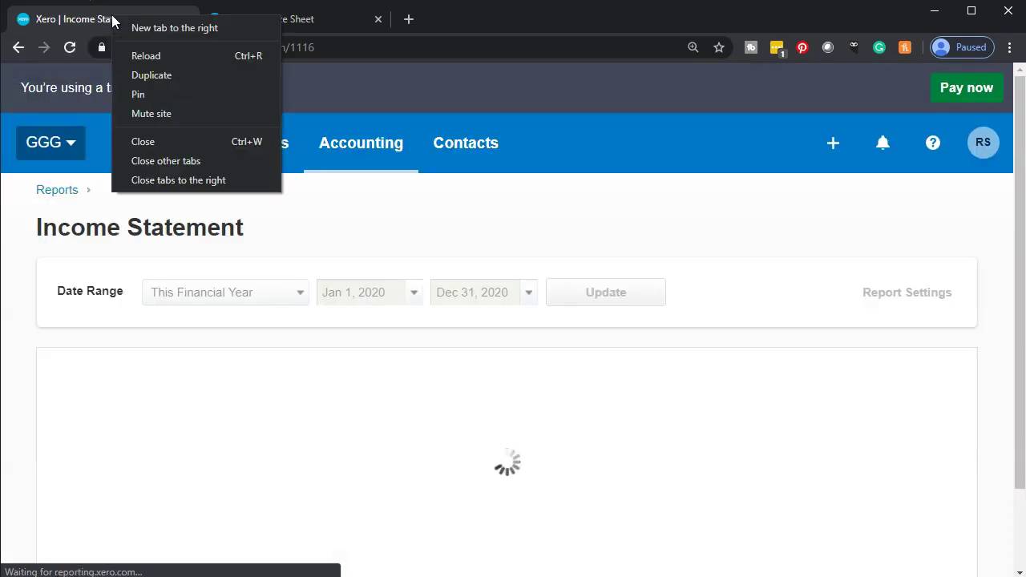
pyautogui.click(154, 72)
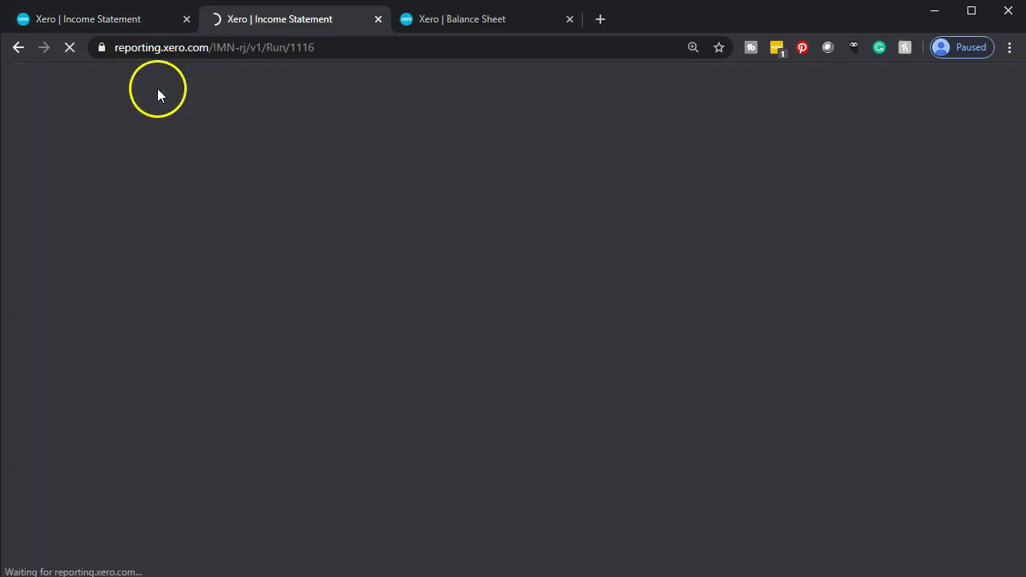
# Open the Bank Reconciliation Summary from the full reports list in the original browser tab and duplicate that tab.
pyautogui.click(108, 20)
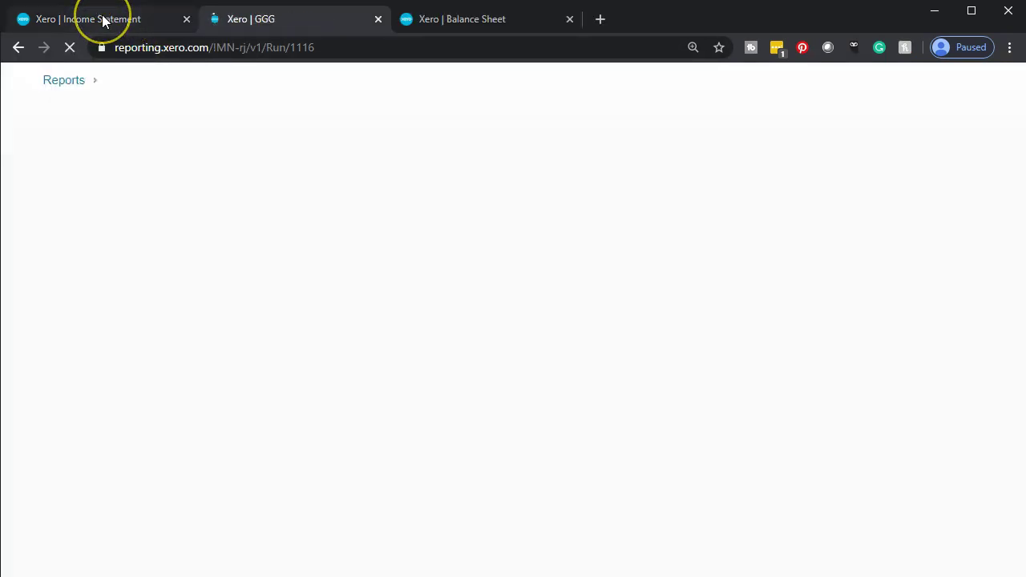
pyautogui.click(349, 152)
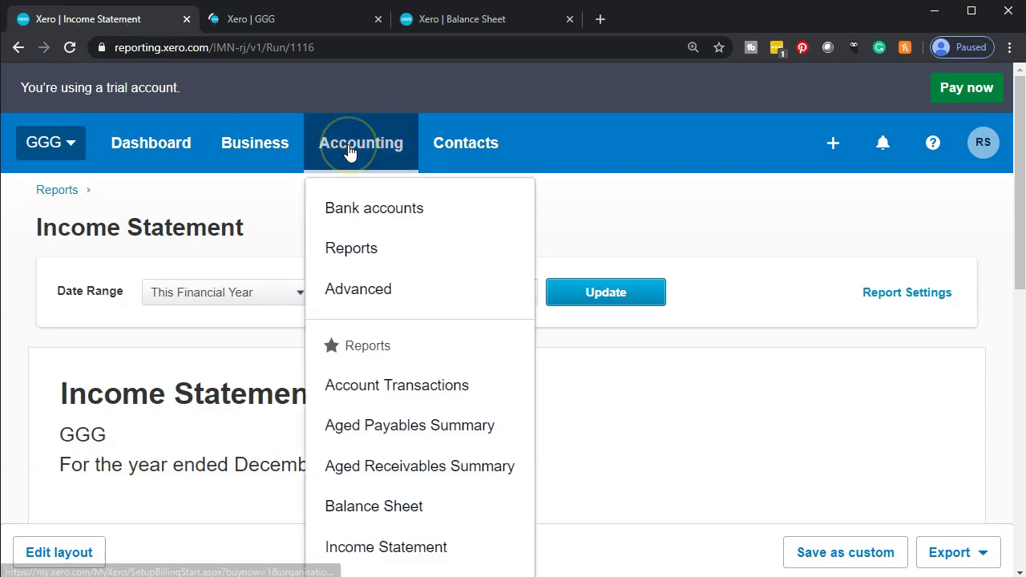
pyautogui.click(373, 252)
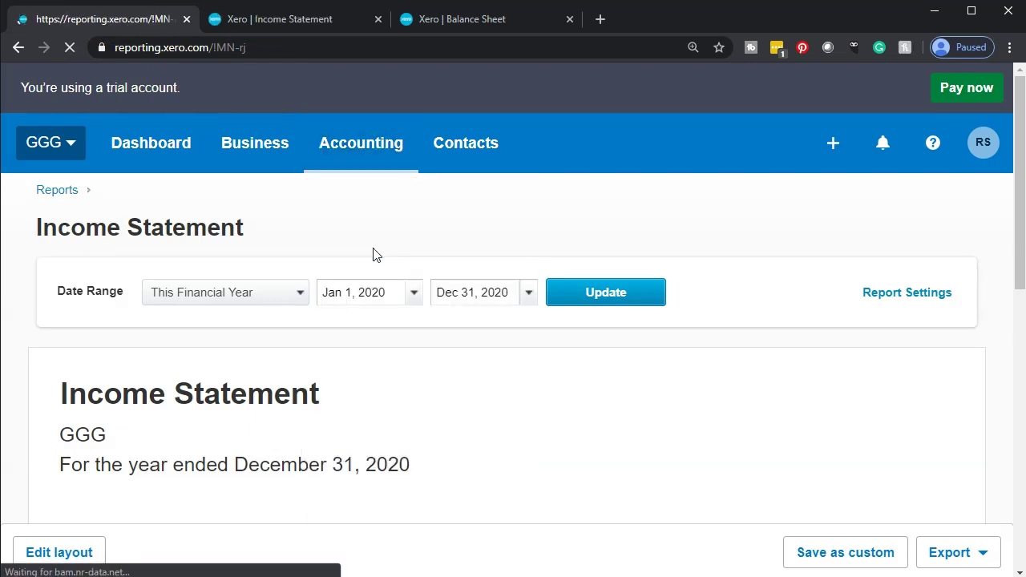
pyautogui.scroll(-1, 373, 255)
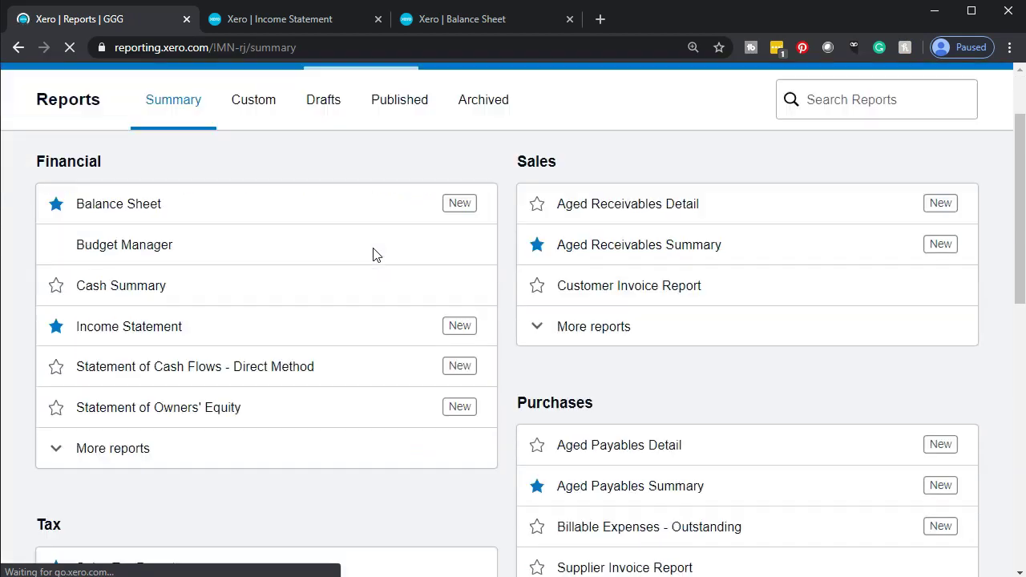
pyautogui.scroll(-5, 373, 255)
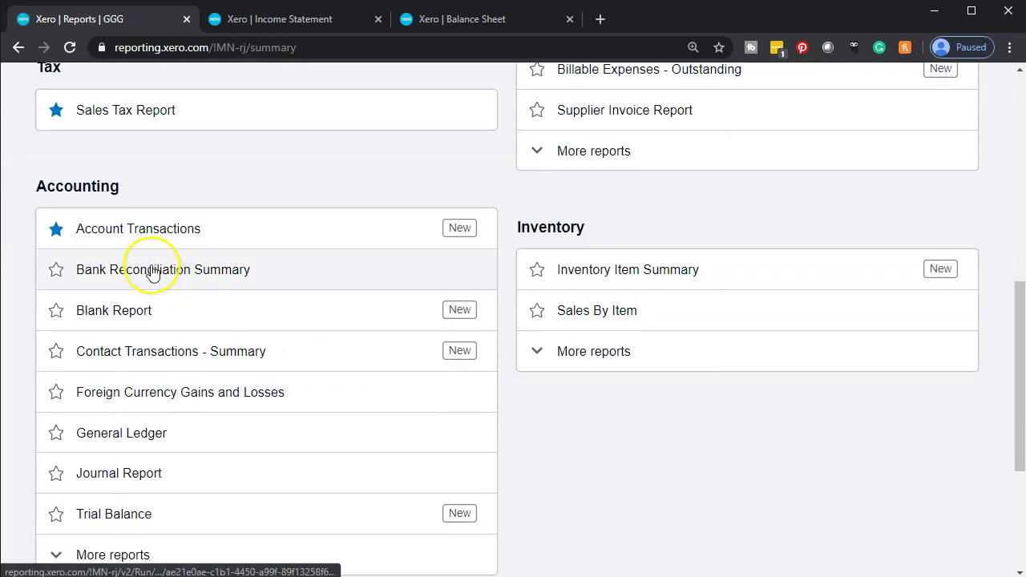
pyautogui.click(153, 272)
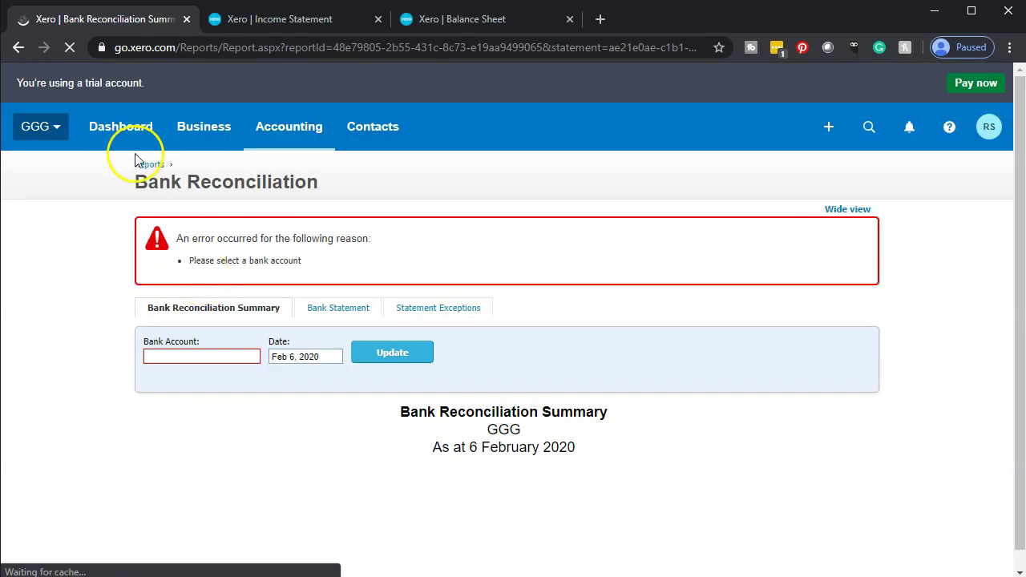
pyautogui.rightClick(114, 21)
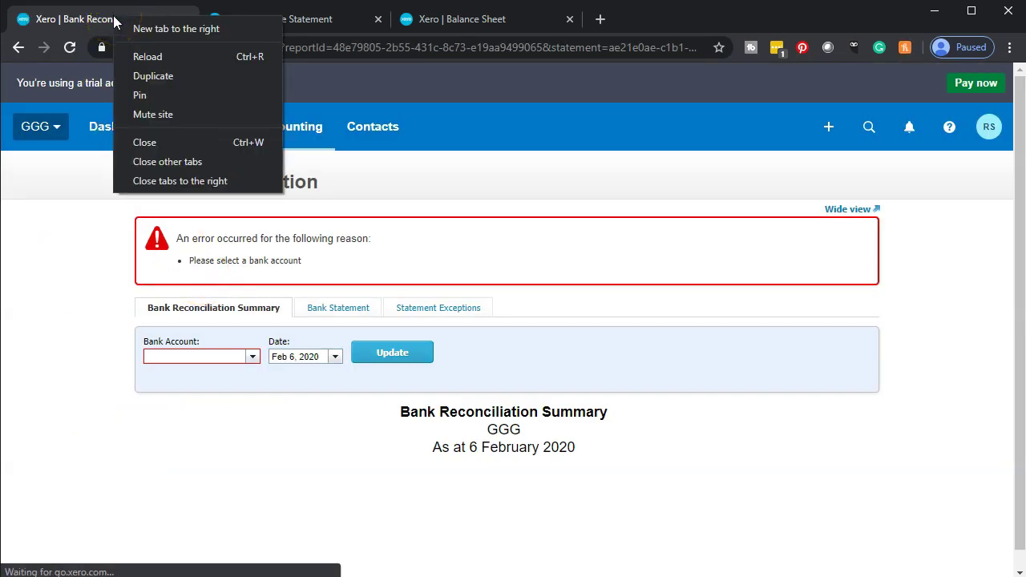
pyautogui.click(158, 74)
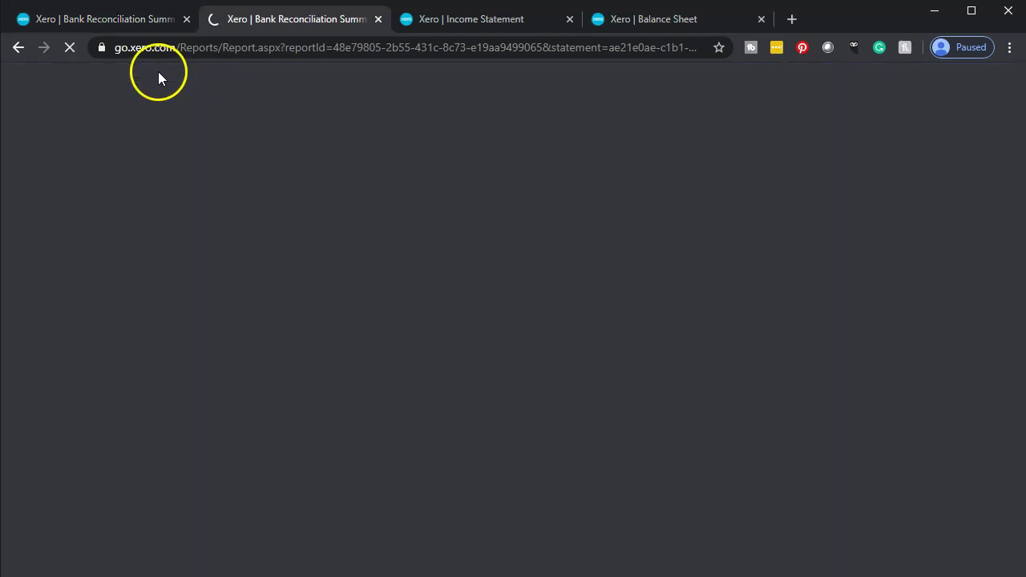
# Set the Balance Sheet date to Apr 30, 2020 and update the report.
pyautogui.click(674, 24)
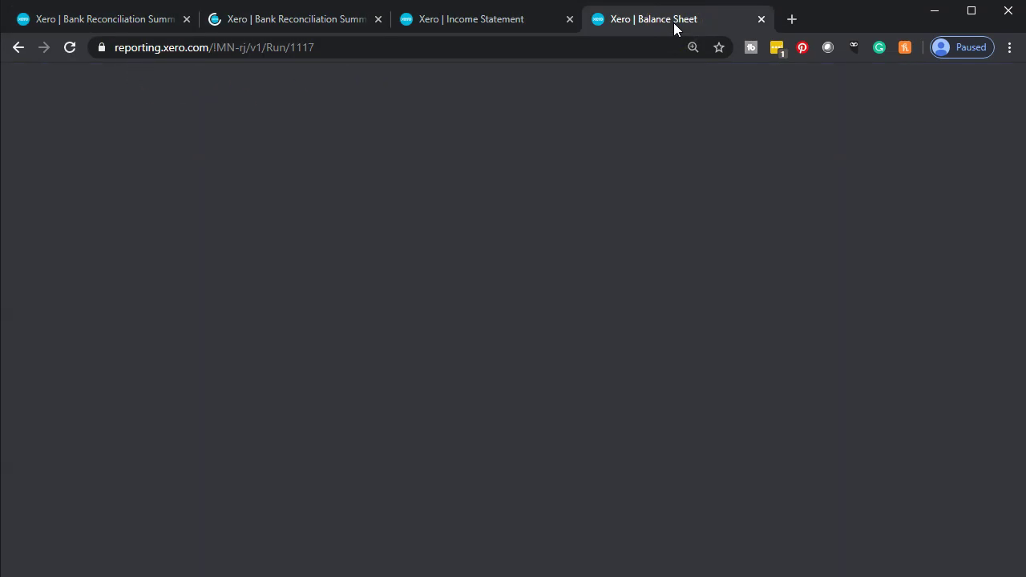
pyautogui.scroll(-2, 709, 218)
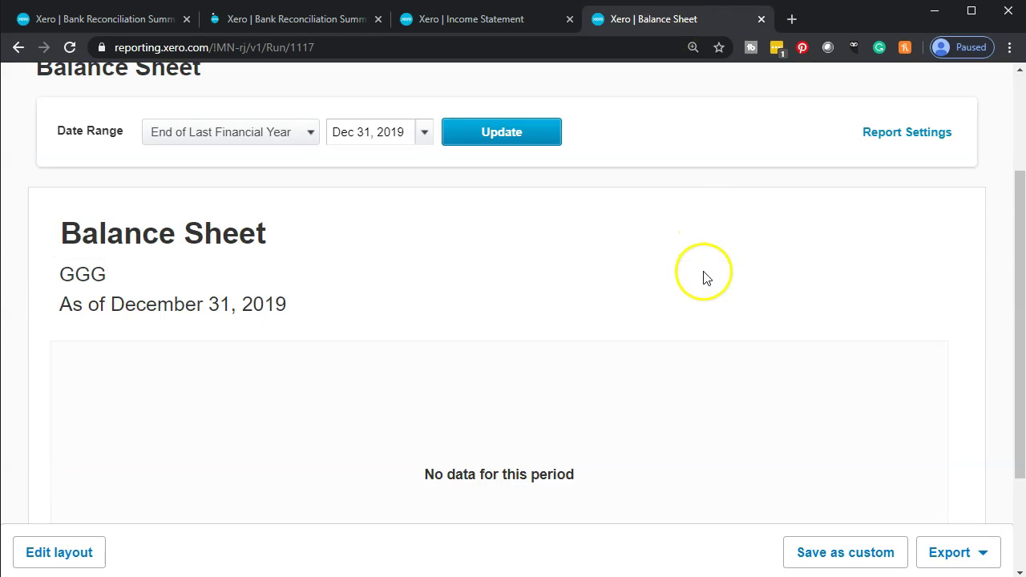
pyautogui.click(421, 128)
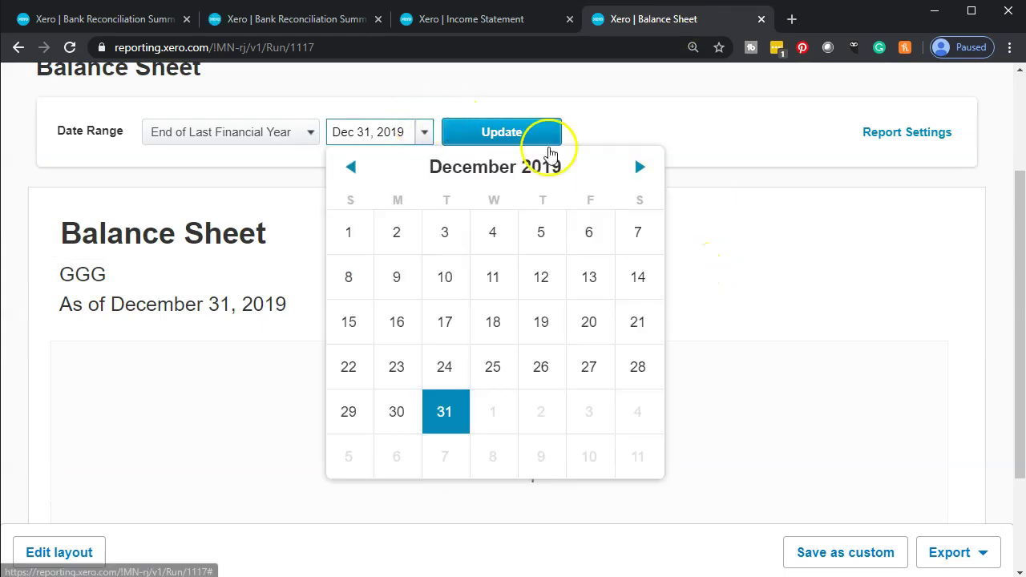
pyautogui.click(639, 167)
pyautogui.click(636, 168)
pyautogui.click(637, 168)
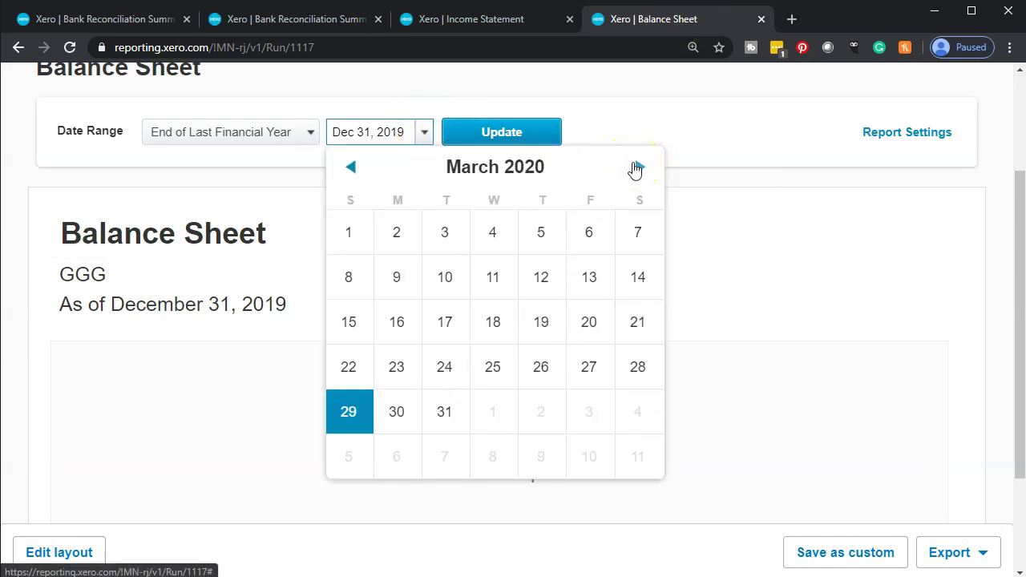
pyautogui.click(638, 168)
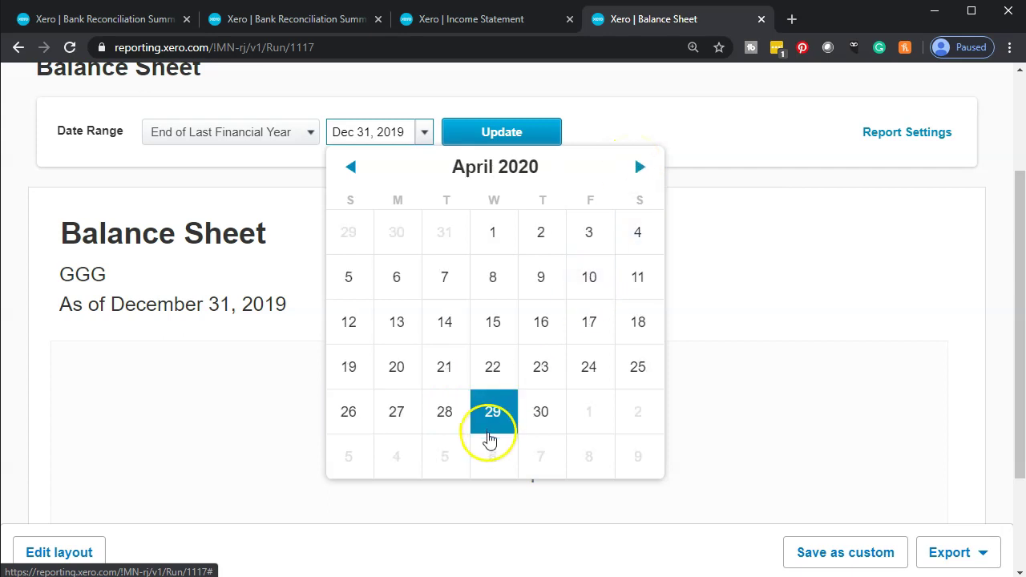
pyautogui.click(545, 411)
pyautogui.click(508, 136)
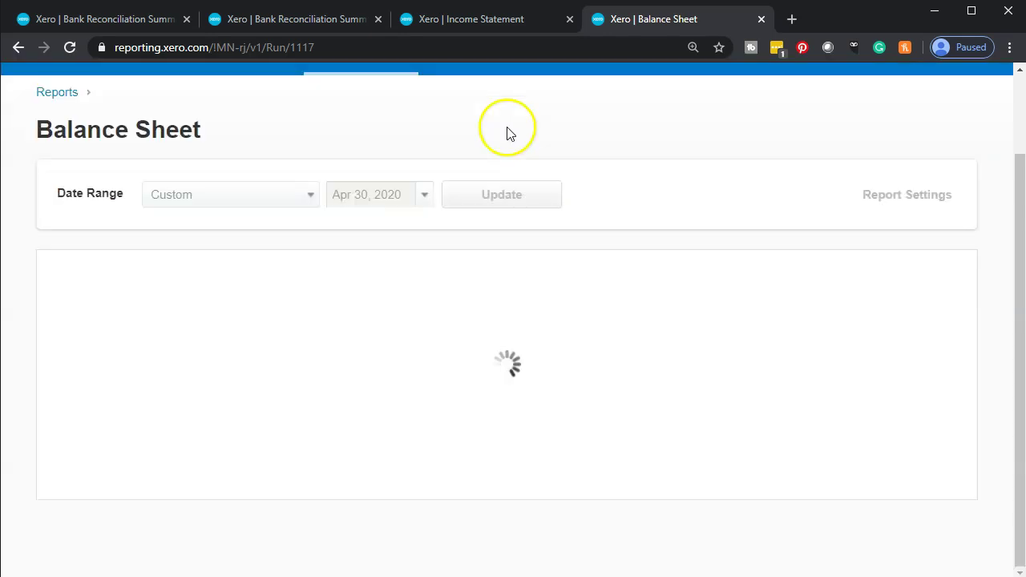
# Set the Income Statement's start date to Apr 1, 2020, update the report and review its operating expenses.
pyautogui.click(486, 25)
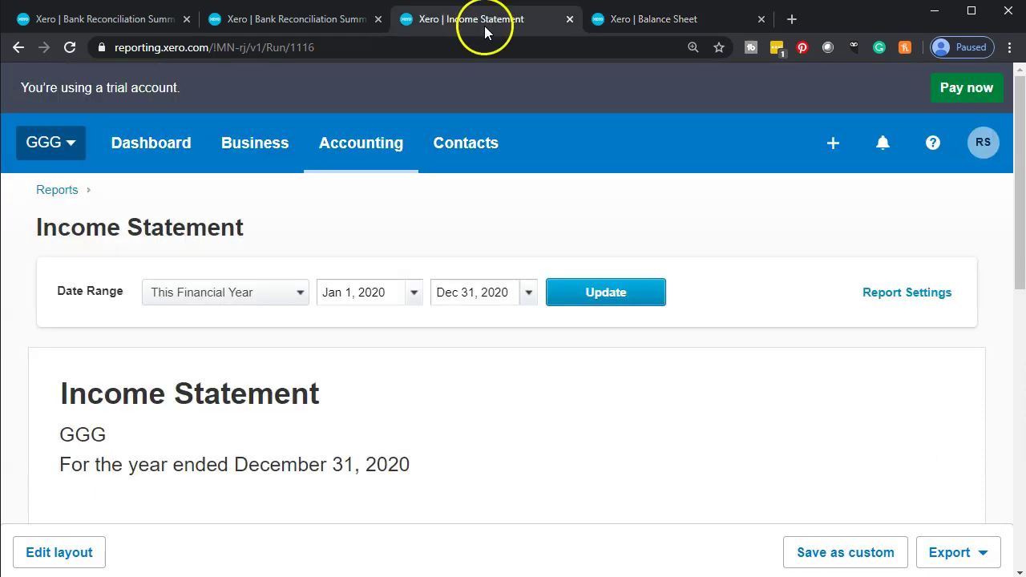
pyautogui.scroll(-1, 483, 262)
pyautogui.scroll(-1, 484, 262)
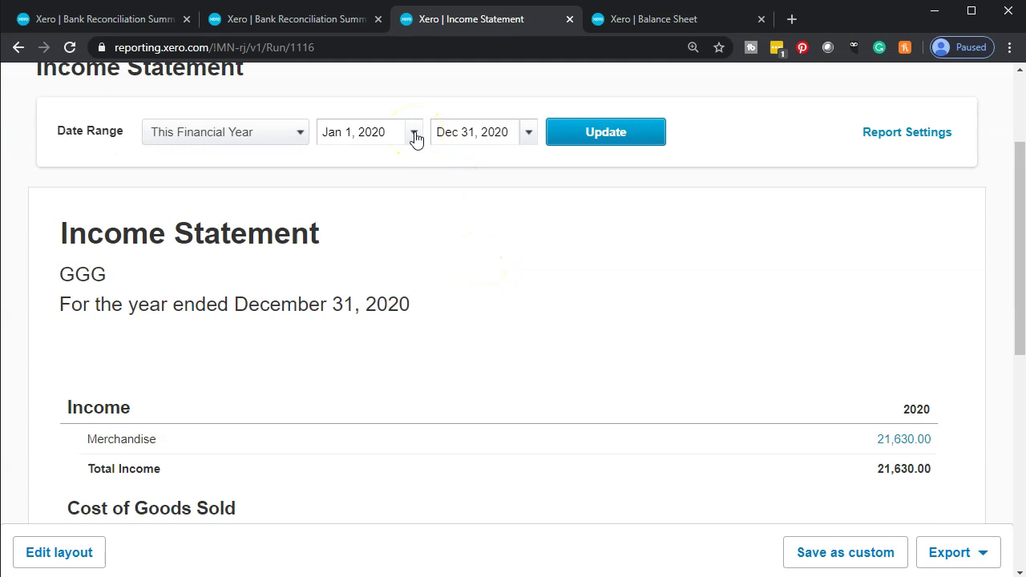
pyautogui.click(415, 137)
pyautogui.click(630, 169)
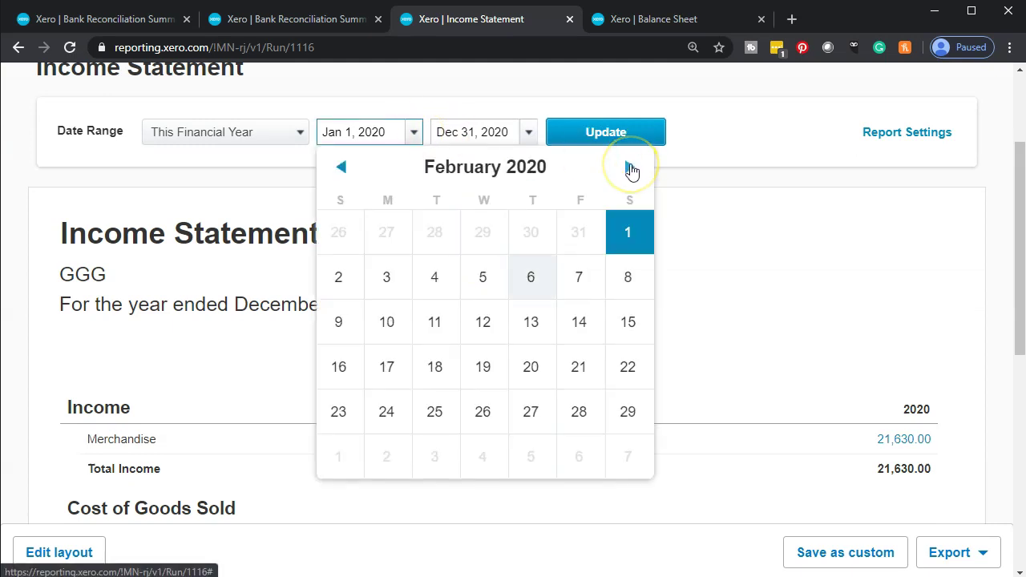
pyautogui.click(631, 169)
pyautogui.click(631, 168)
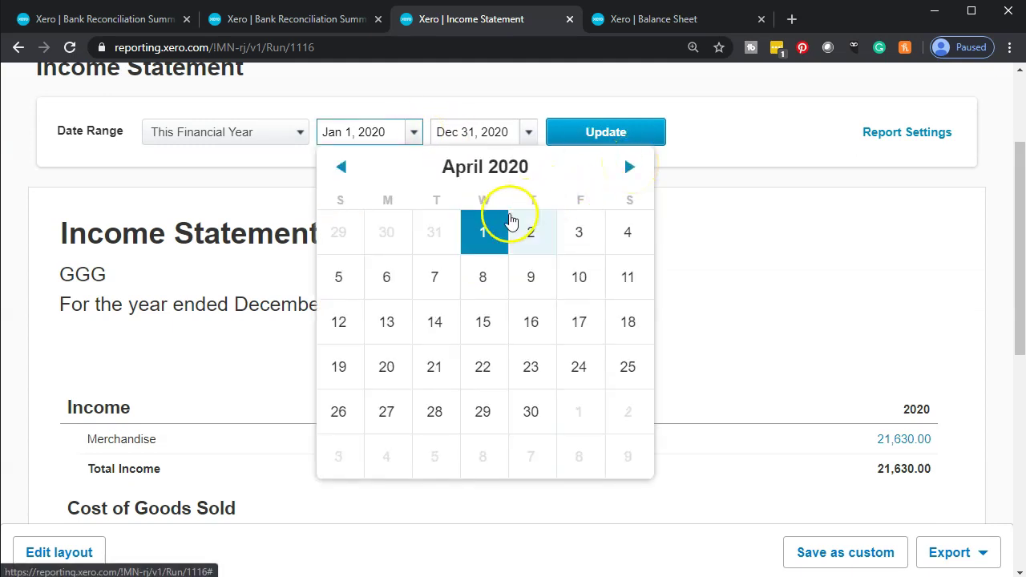
pyautogui.click(482, 232)
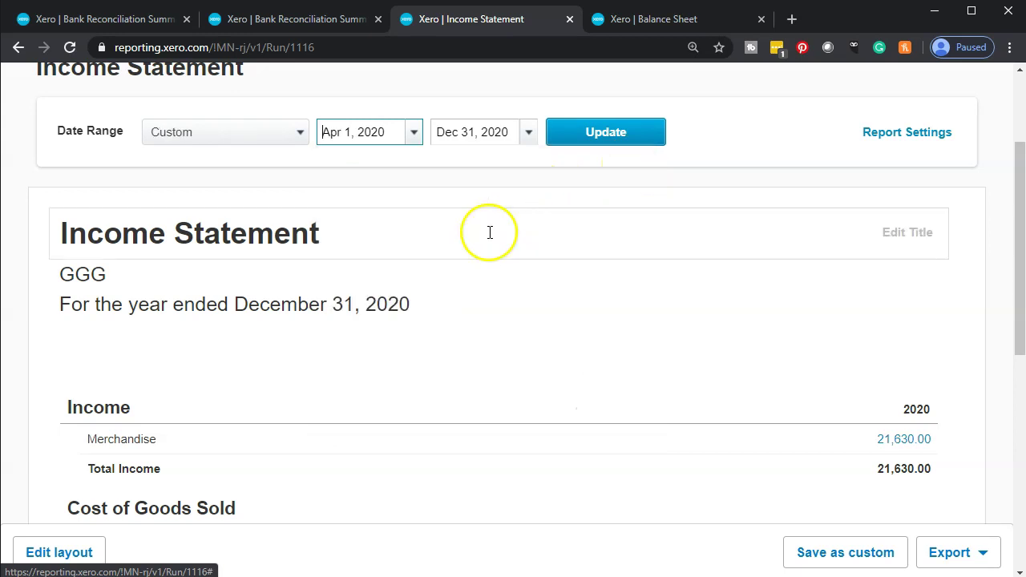
pyautogui.click(617, 145)
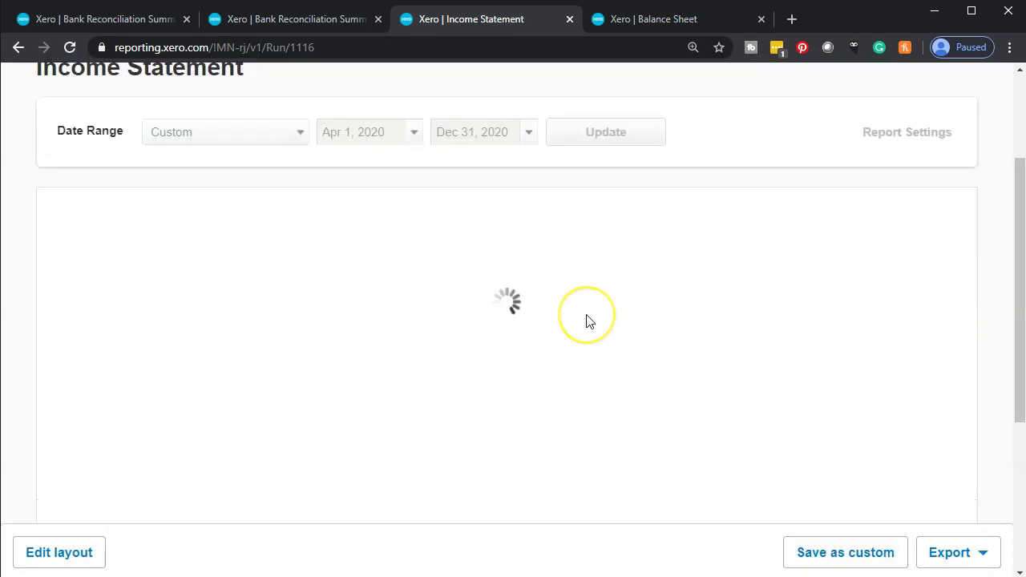
pyautogui.scroll(-2, 586, 321)
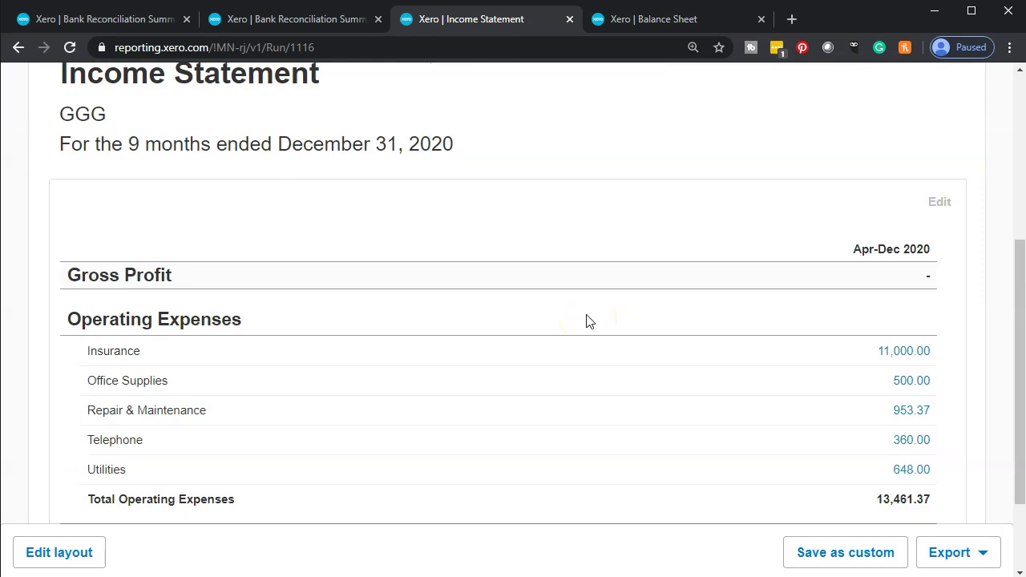
pyautogui.scroll(-1, 586, 321)
pyautogui.scroll(3, 586, 321)
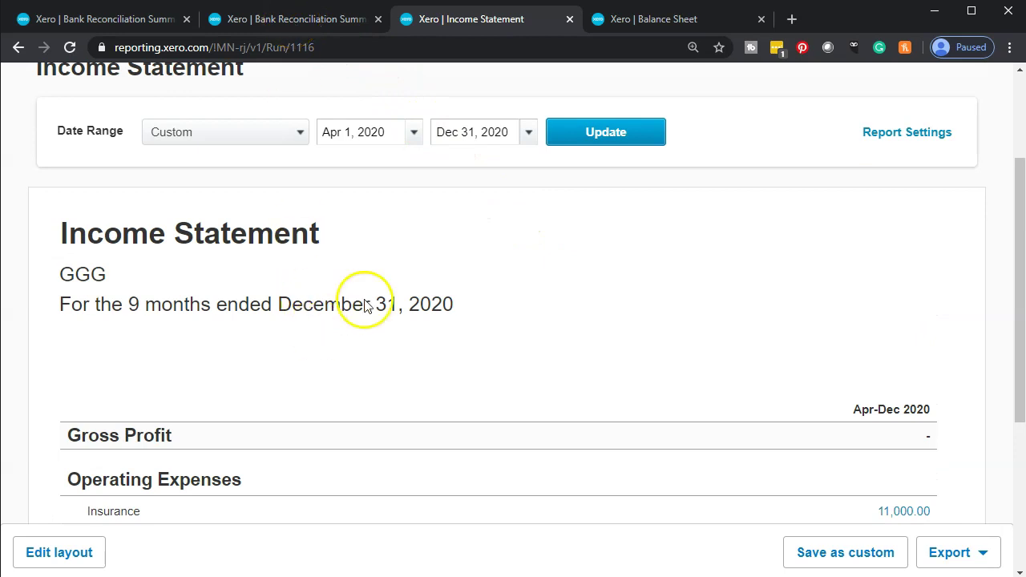
# Set the Bank Reconciliation Summary to the Checking - Chase account and Apr 30, 2020, and update the report.
pyautogui.hotkey('ctrl', 'shift', 'Tab')
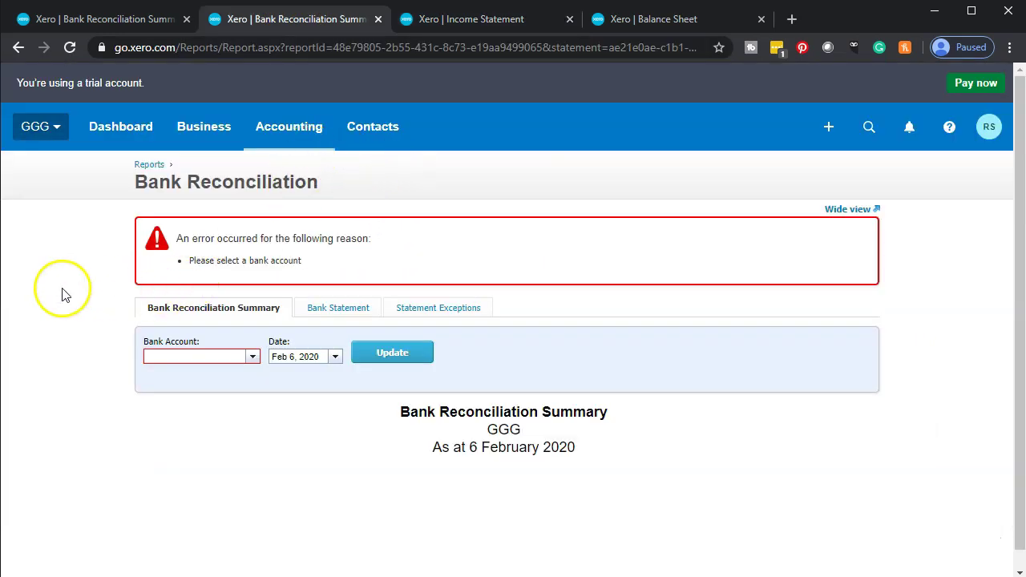
pyautogui.scroll(-1, 113, 300)
pyautogui.click(252, 339)
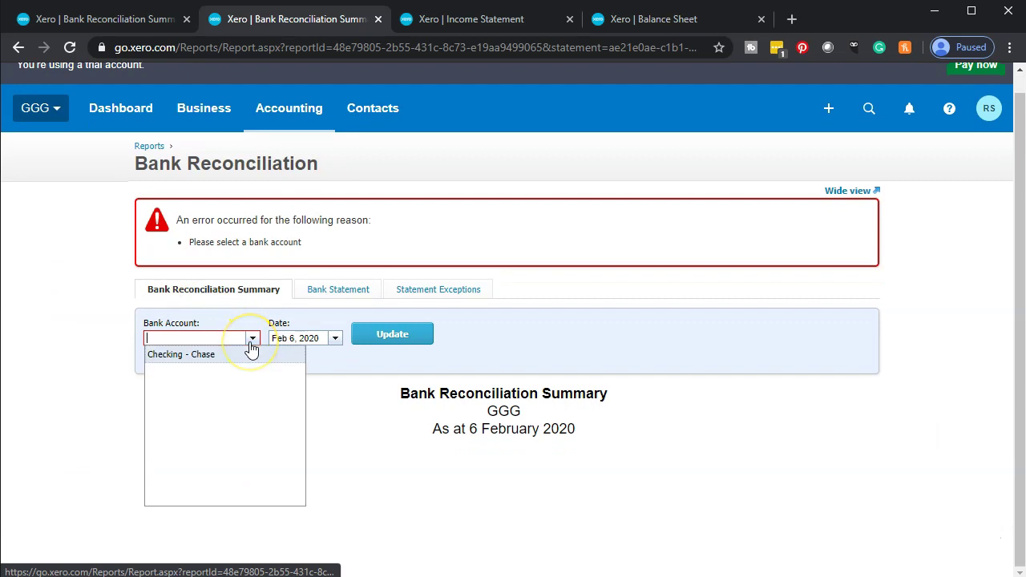
pyautogui.click(238, 353)
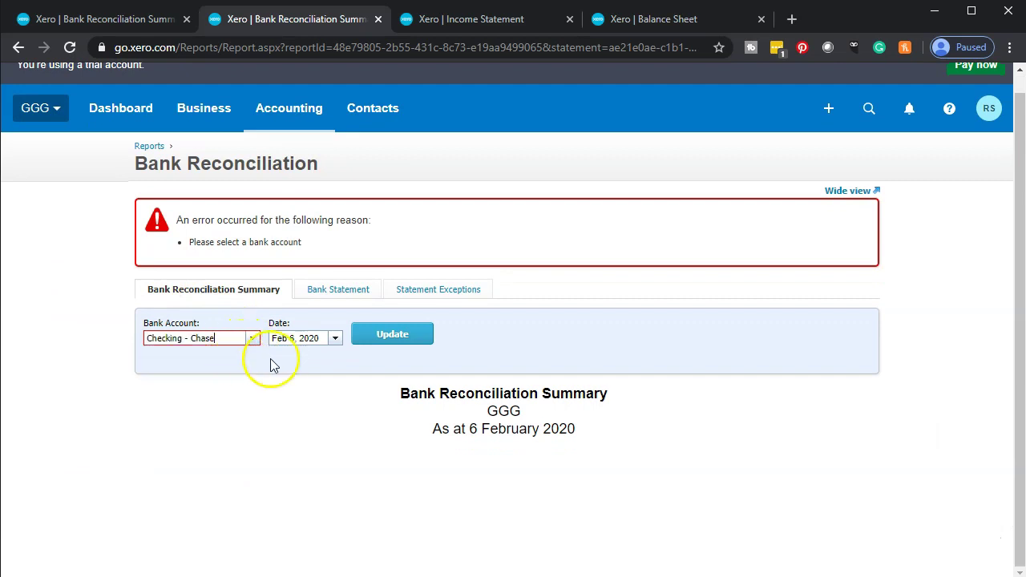
pyautogui.click(335, 338)
pyautogui.click(410, 361)
pyautogui.click(410, 361)
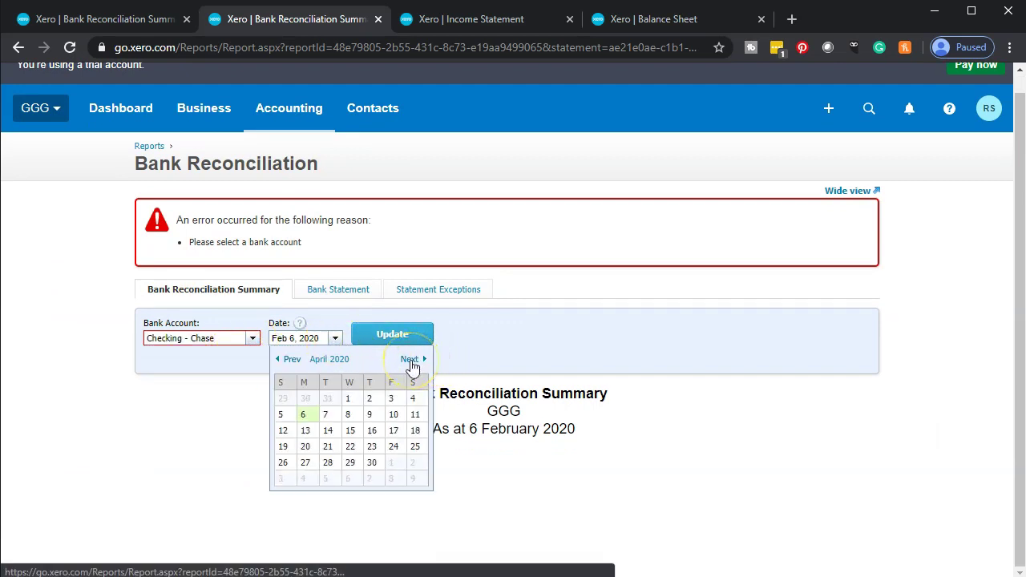
pyautogui.click(371, 463)
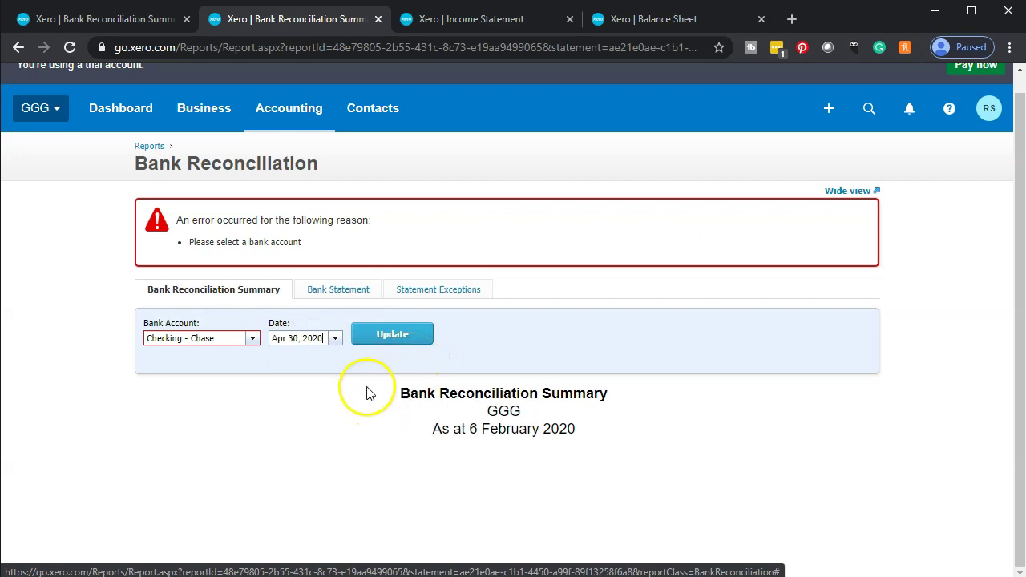
pyautogui.click(376, 337)
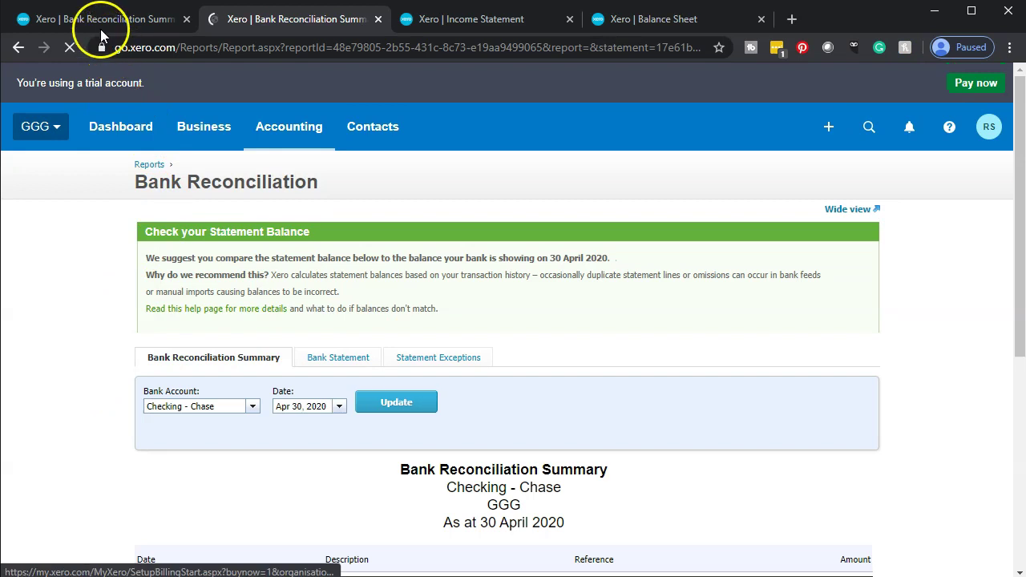
# In the original browser tab, open the Checking - Chase reconciliation page from the bank accounts list and enlarge the page to 125%.
pyautogui.click(90, 21)
pyautogui.click(281, 141)
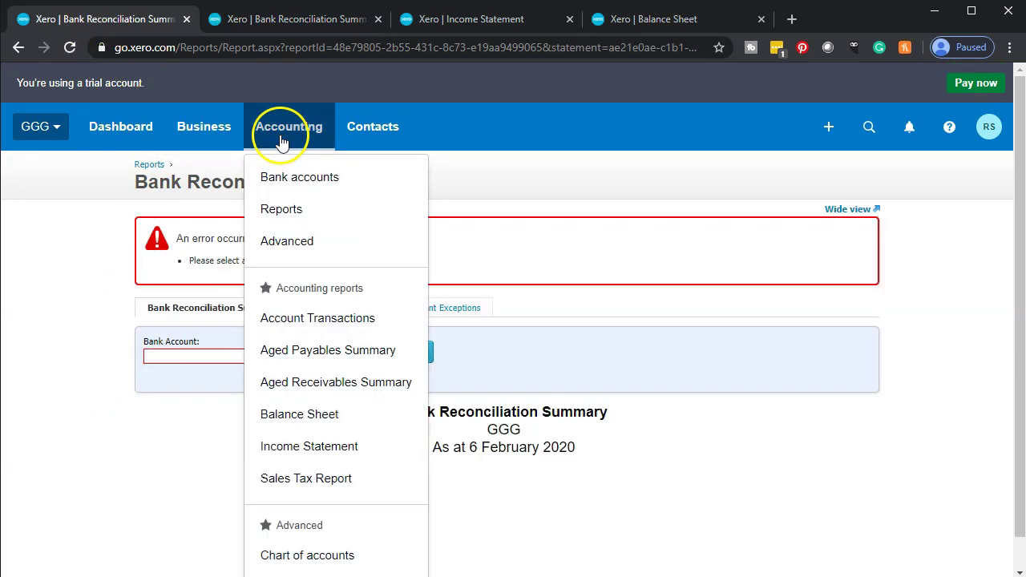
pyautogui.click(299, 177)
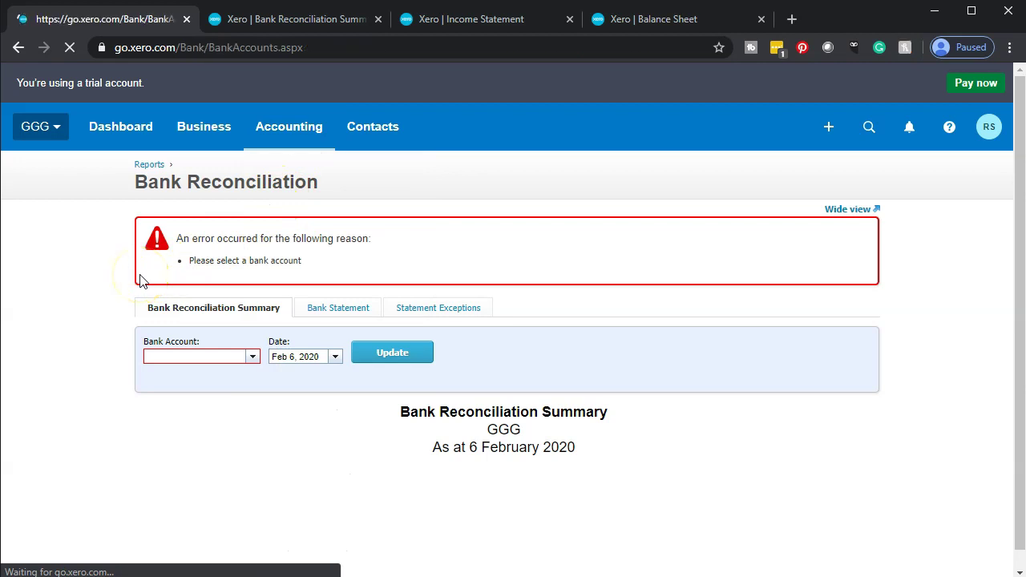
pyautogui.scroll(-2, 85, 300)
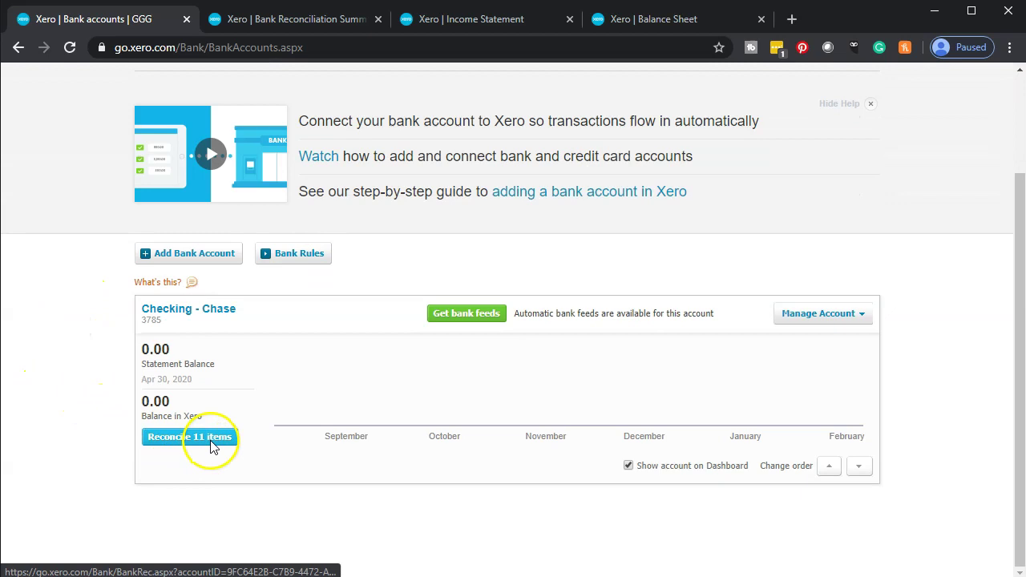
pyautogui.click(208, 442)
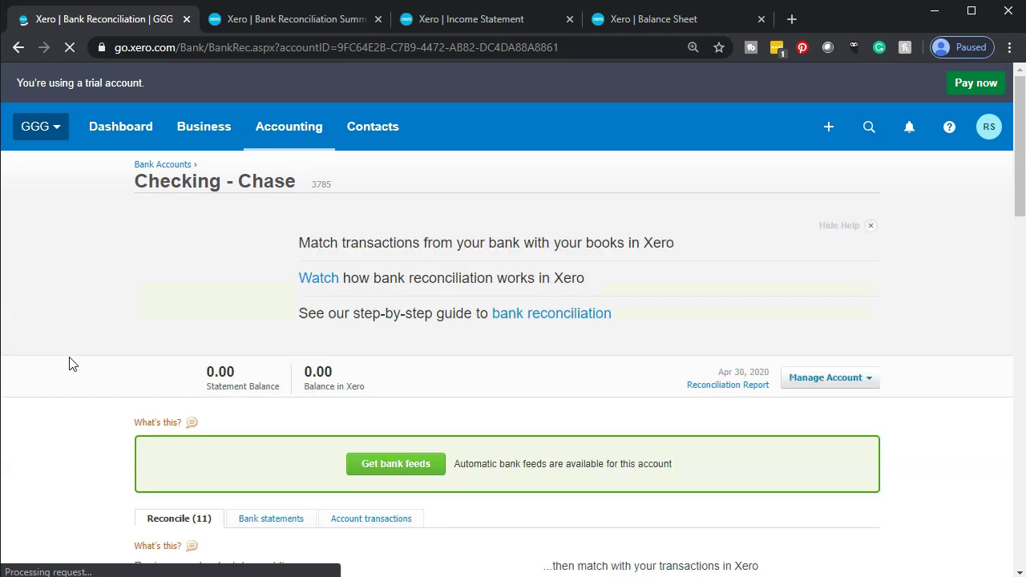
pyautogui.hotkey('ctrl', '+')
pyautogui.hotkey('ctrl', '+')
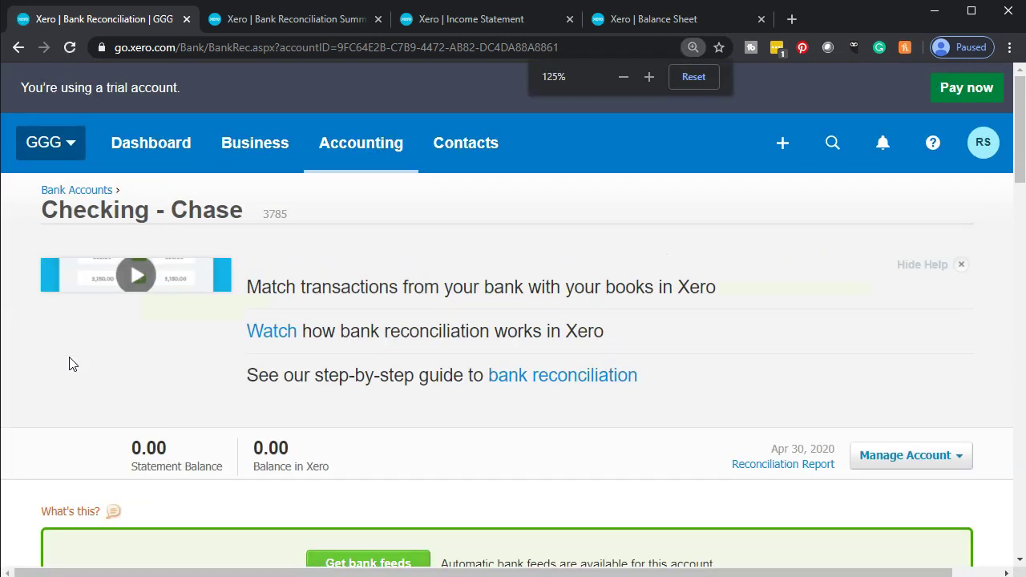
pyautogui.click(75, 355)
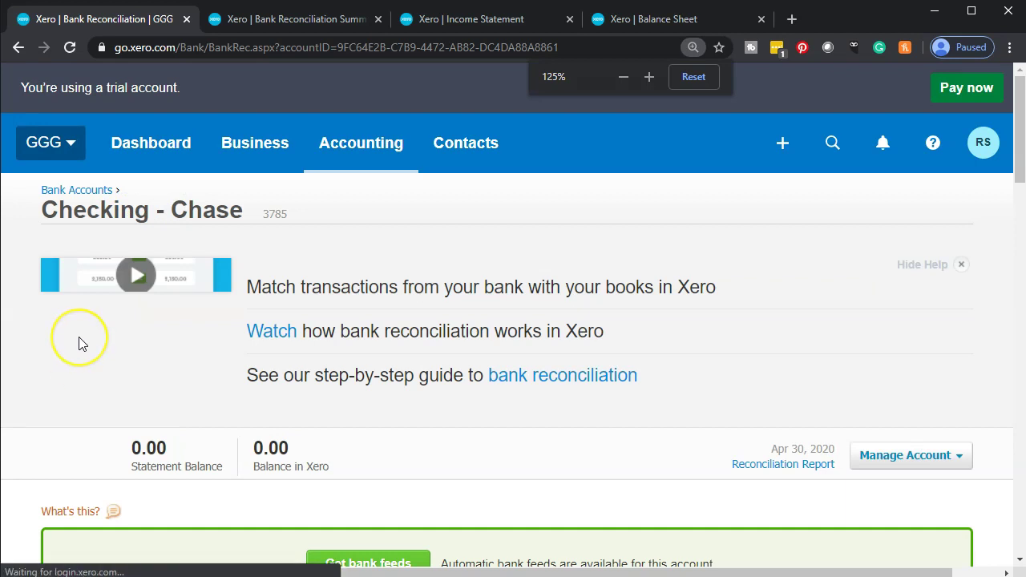
# Review the unreconciled bank statement lines for early April 2020, including the two Apr 6 payments.
pyautogui.scroll(-5, 79, 343)
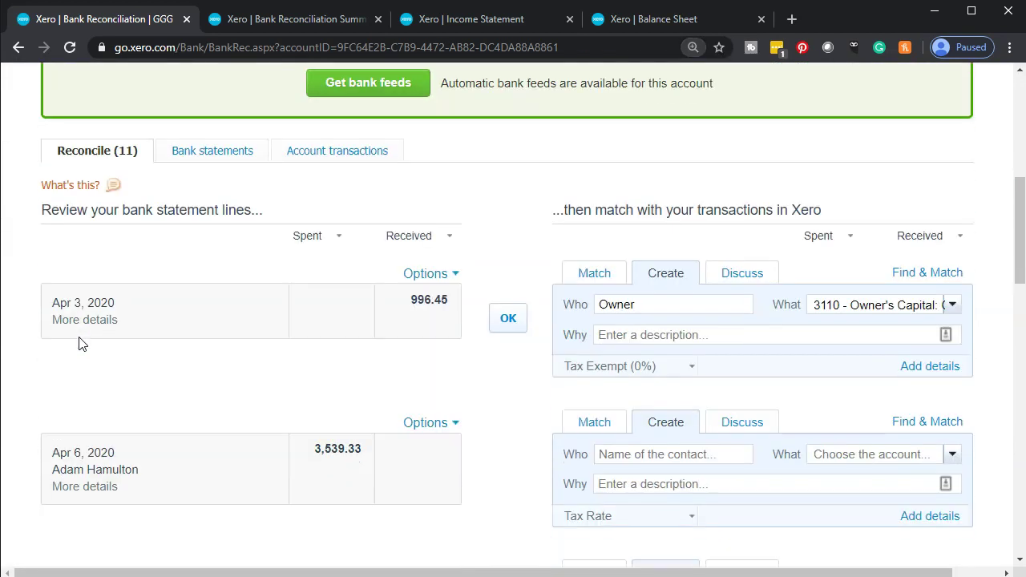
pyautogui.scroll(-3, 79, 343)
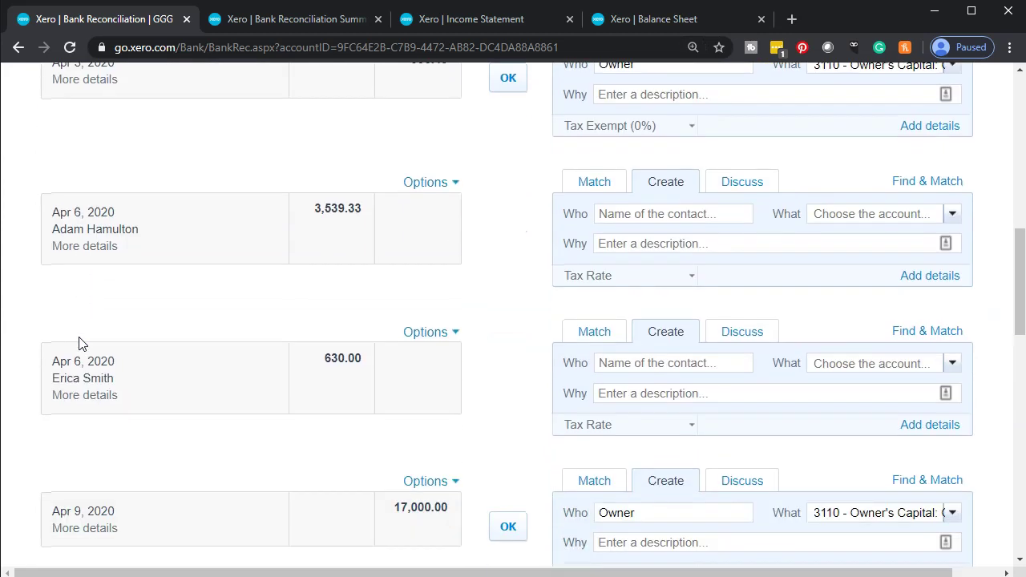
pyautogui.click(135, 244)
pyautogui.scroll(-1, 155, 261)
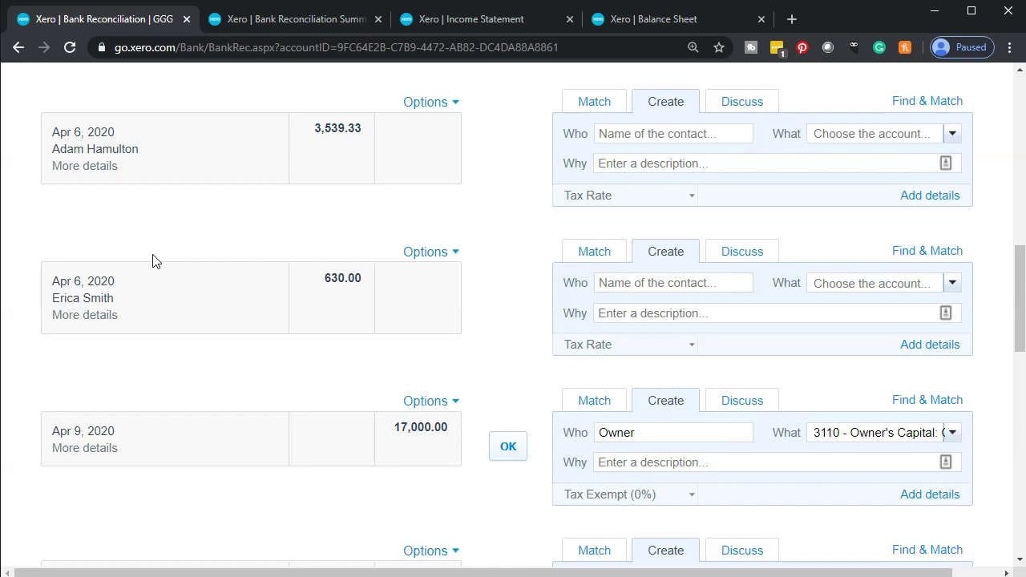
pyautogui.scroll(10, 154, 260)
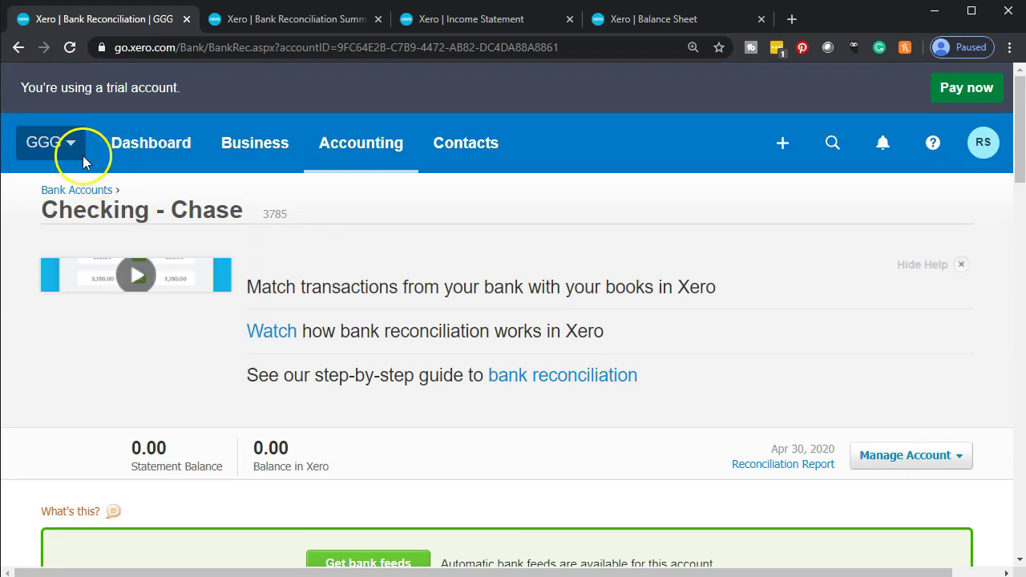
# Look through the GGG organization options for the Gusto payroll service and close the list.
pyautogui.click(58, 142)
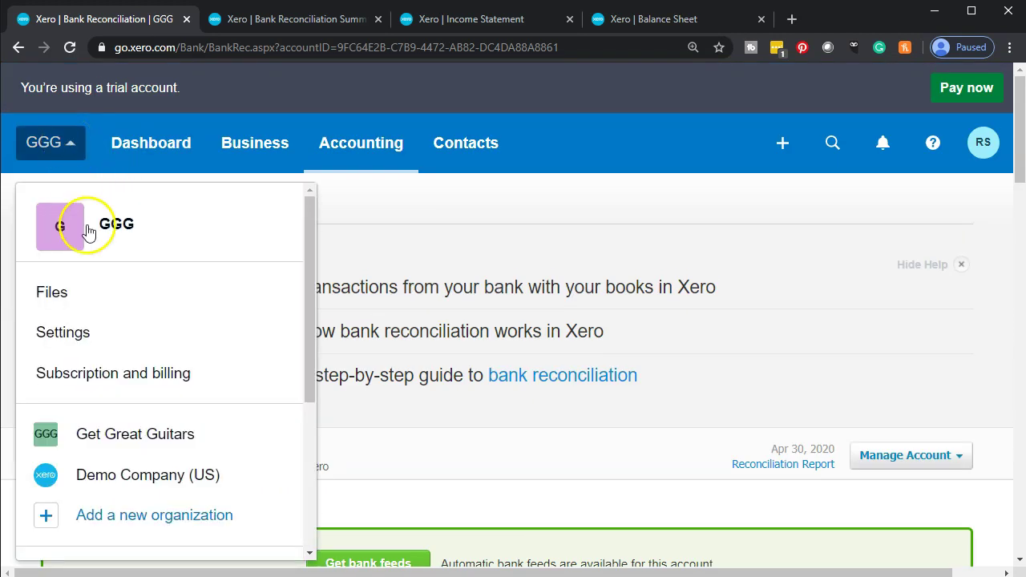
pyautogui.scroll(-3, 88, 305)
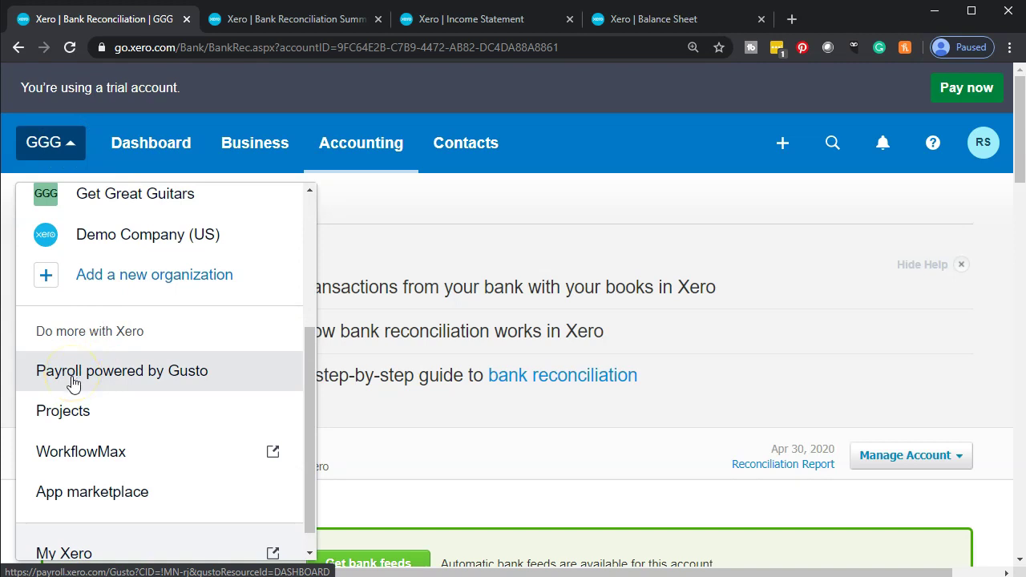
pyautogui.click(527, 250)
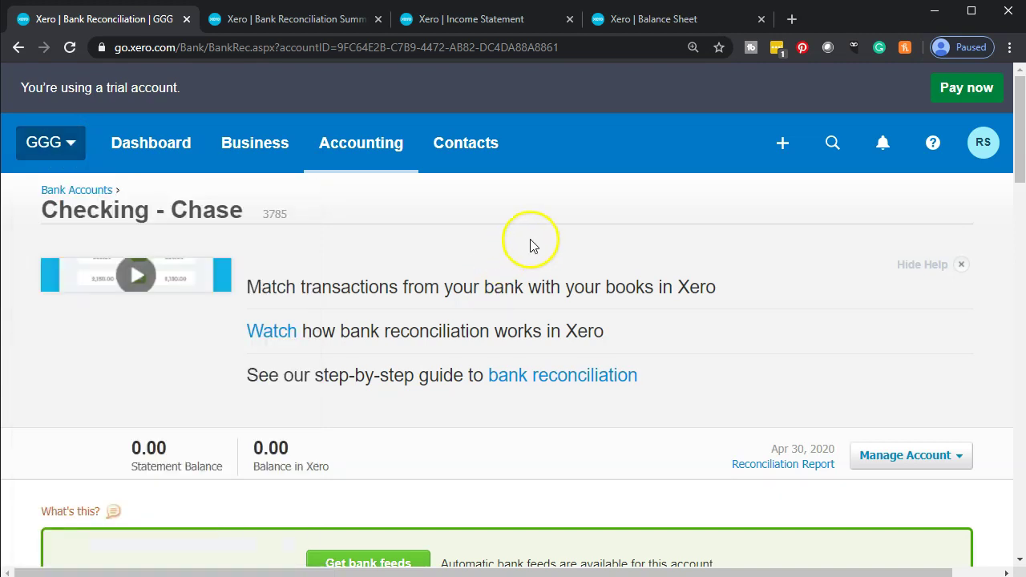
# Examine the two Apr 6 employee payments of 3,539.33 and 630.00 among the unreconciled statement lines.
pyautogui.scroll(-6, 133, 362)
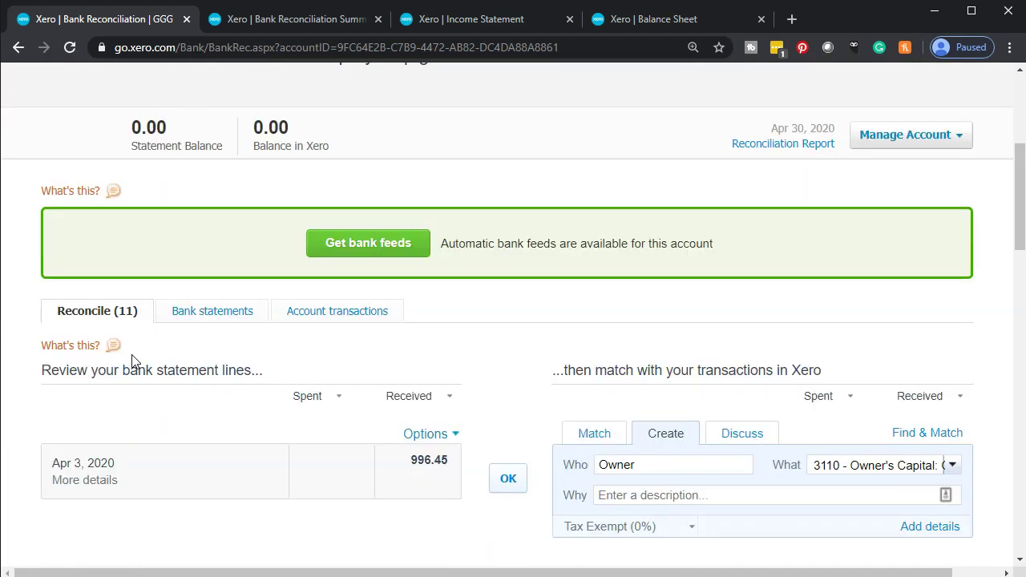
pyautogui.scroll(-3, 133, 361)
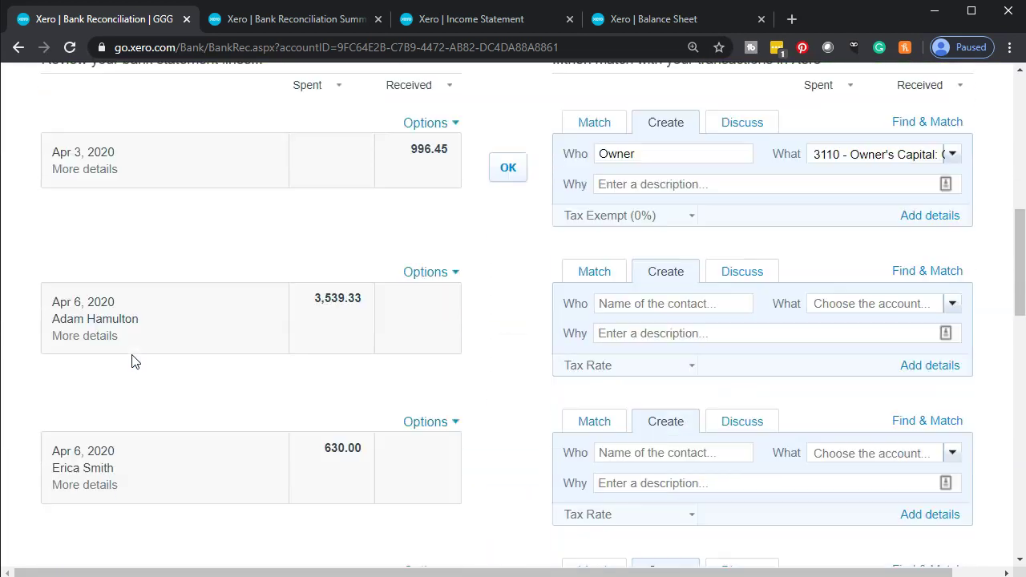
pyautogui.scroll(-1, 134, 361)
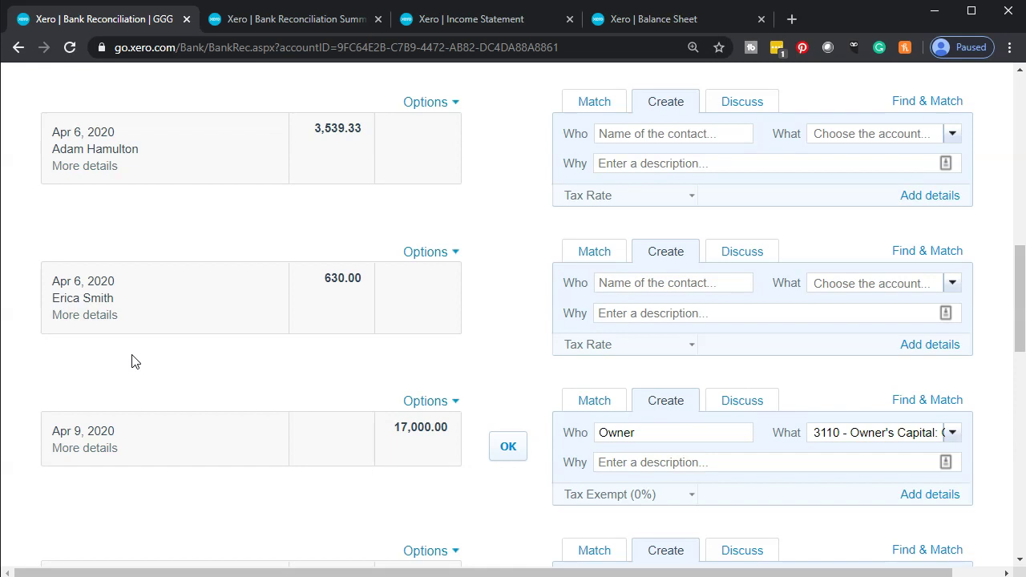
pyautogui.click(144, 448)
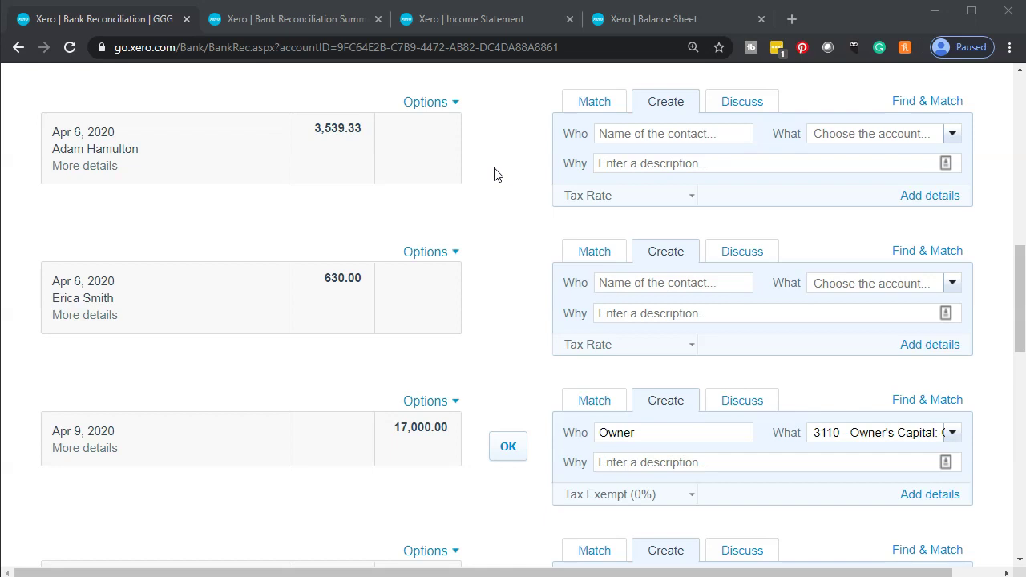
# Switch to the Payroll.xlsx workbook in Excel and view the payroll register with its journal entries.
pyautogui.moveTo(522, 576)
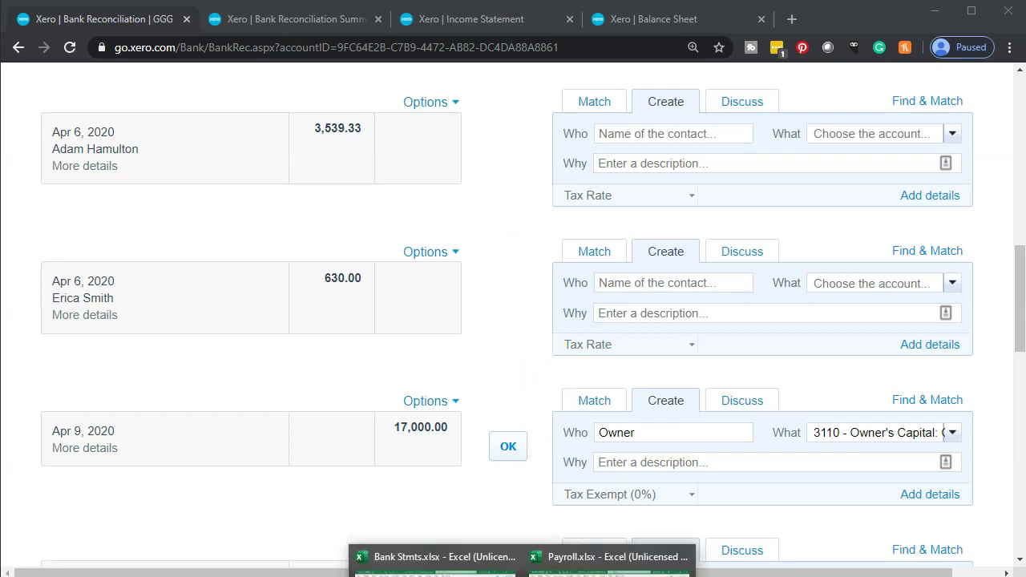
pyautogui.click(610, 562)
pyautogui.click(446, 384)
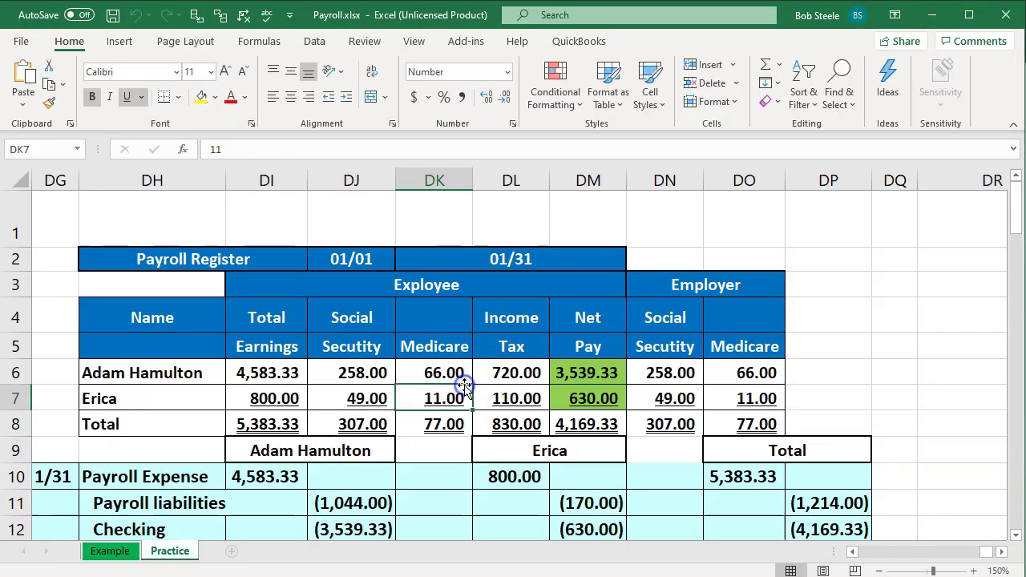
pyautogui.scroll(-1, 446, 387)
pyautogui.scroll(-1, 446, 388)
pyautogui.scroll(2, 297, 310)
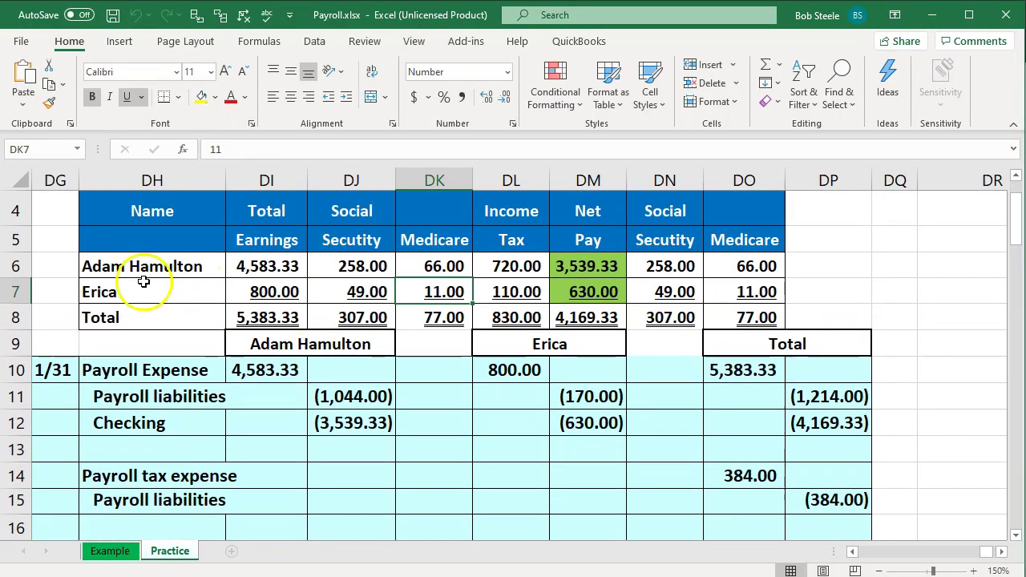
# Examine the employee names and the first employee's total earnings, Social Security, Medicare and income tax in row 6.
pyautogui.click(125, 266)
pyautogui.press('Down')
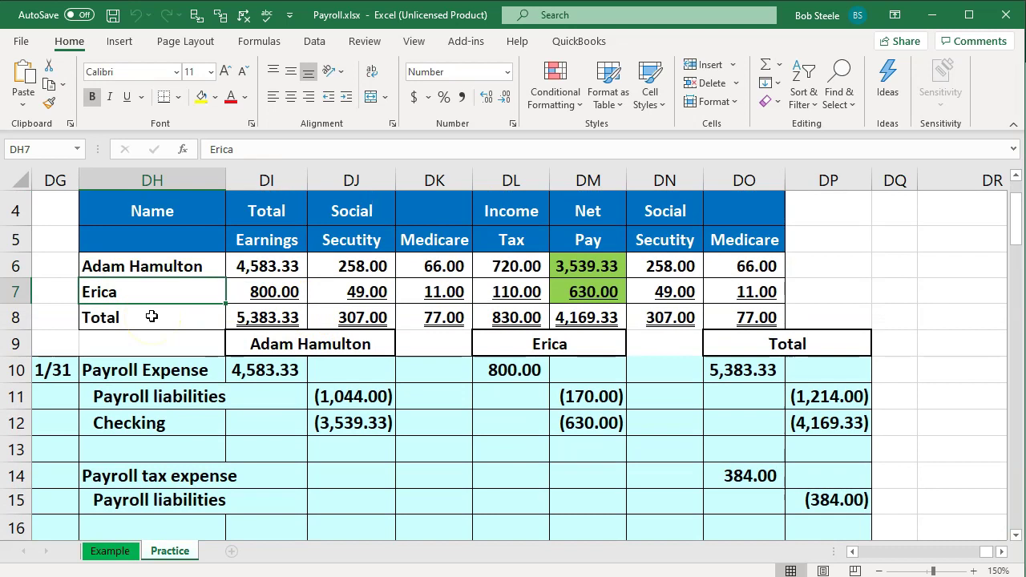
pyautogui.press('Up')
pyautogui.press('Right')
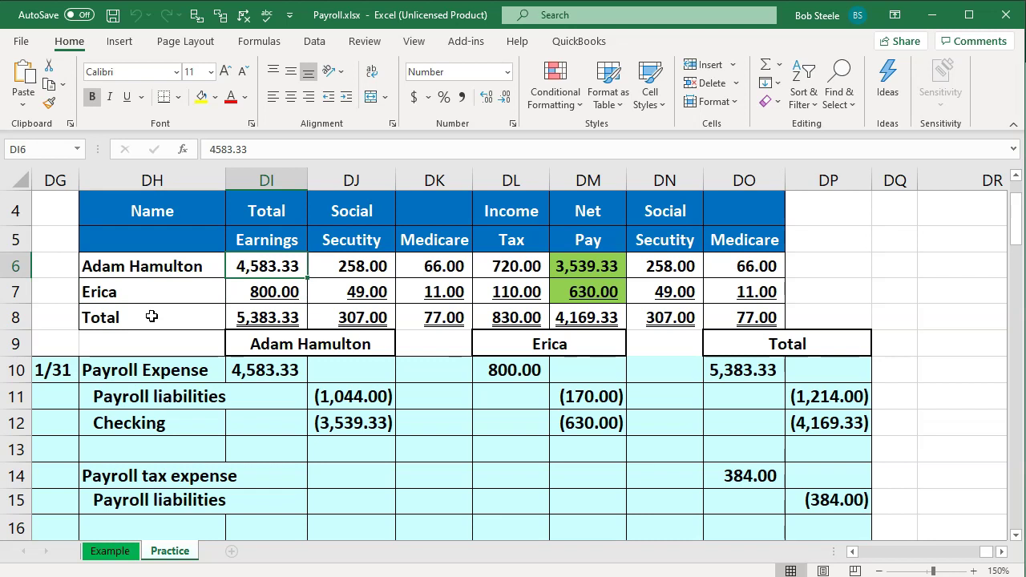
pyautogui.press('Right')
pyautogui.press('Right')
pyautogui.press('Right')
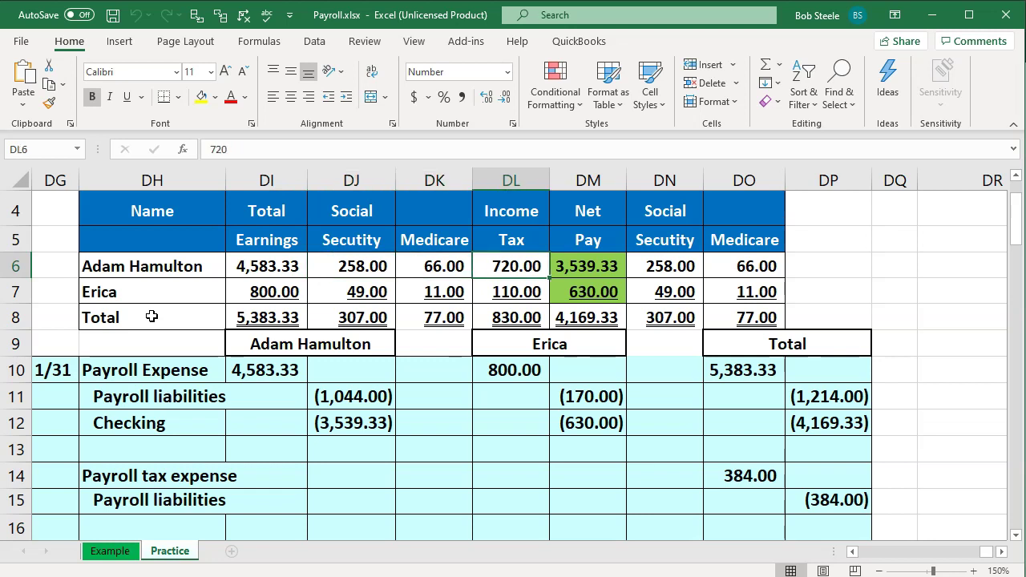
# Inspect the net pay formula for the first employee in cell DM6 without changing it.
pyautogui.click(587, 265)
pyautogui.doubleClick(587, 265)
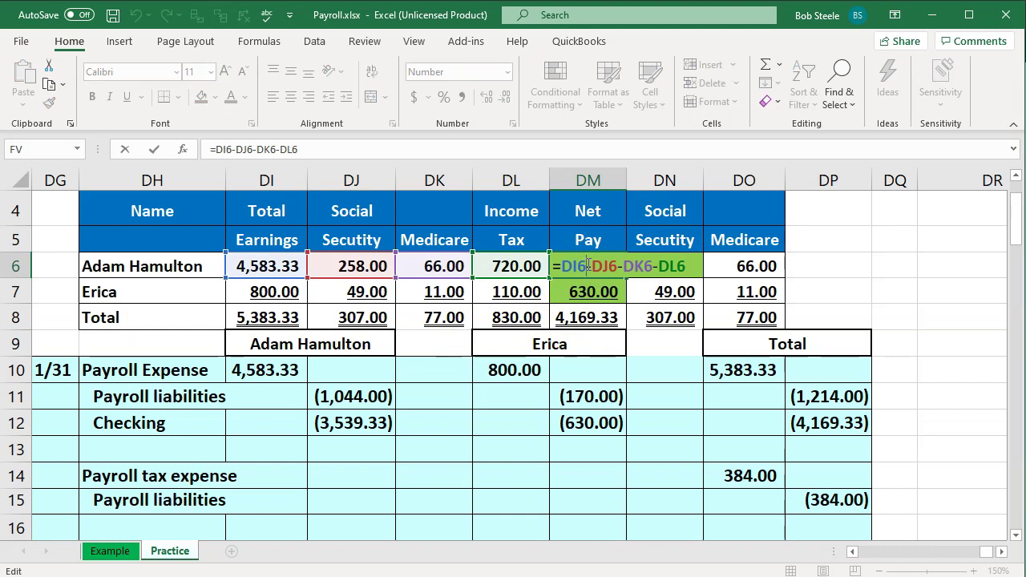
pyautogui.press('Return')
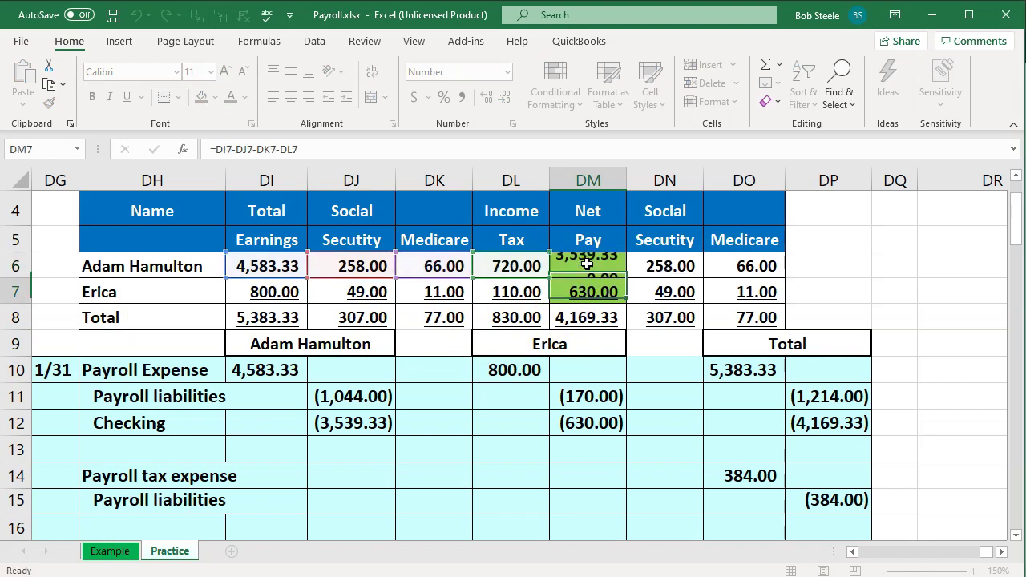
pyautogui.click(587, 265)
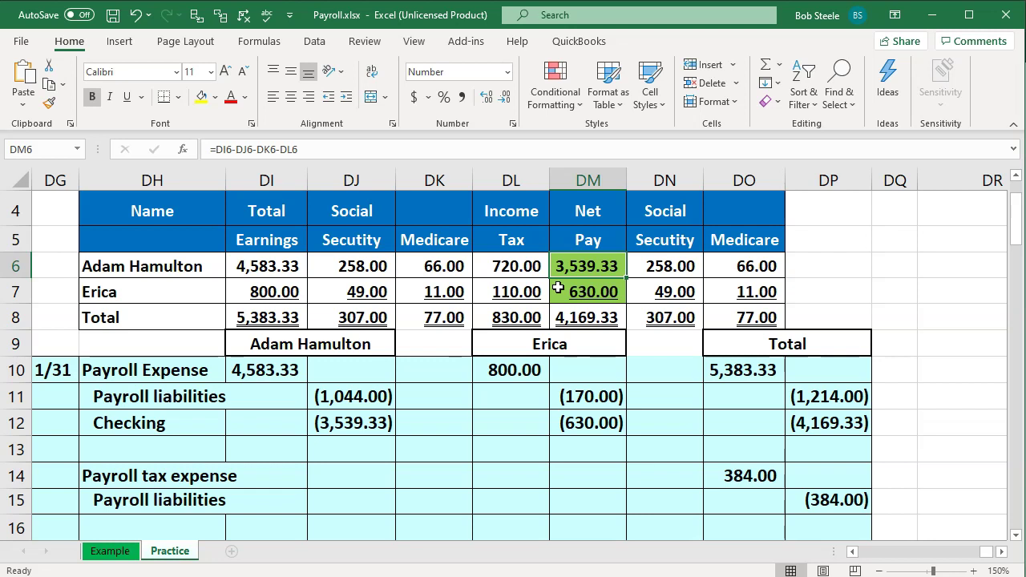
# Trace the first employee's net pay back to total earnings and across the withholding amounts in row 6.
pyautogui.press('Left')
pyautogui.press('Left')
pyautogui.press('Left')
pyautogui.press('Left')
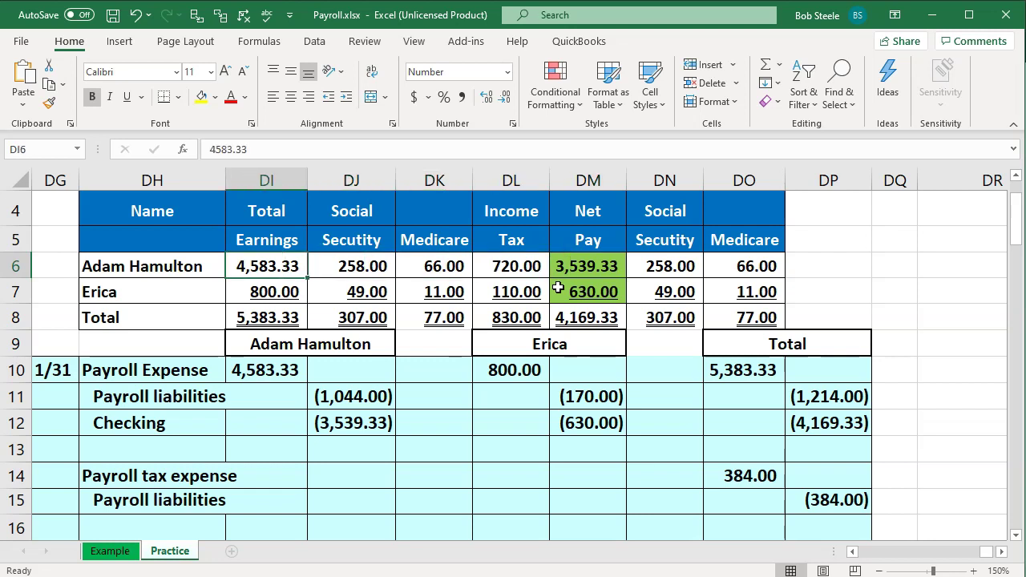
pyautogui.press('Right')
pyautogui.press('Right')
pyautogui.press('Right')
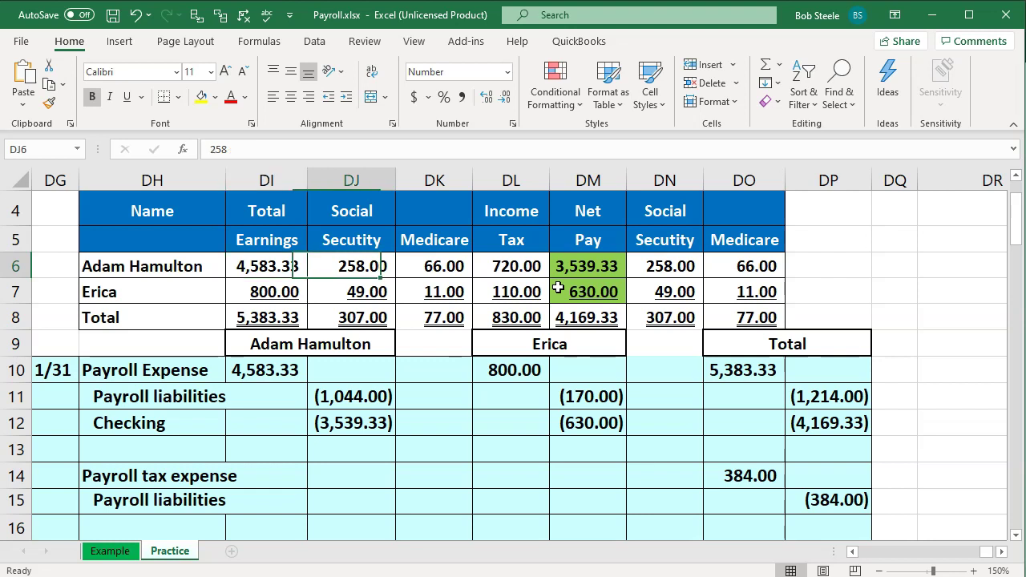
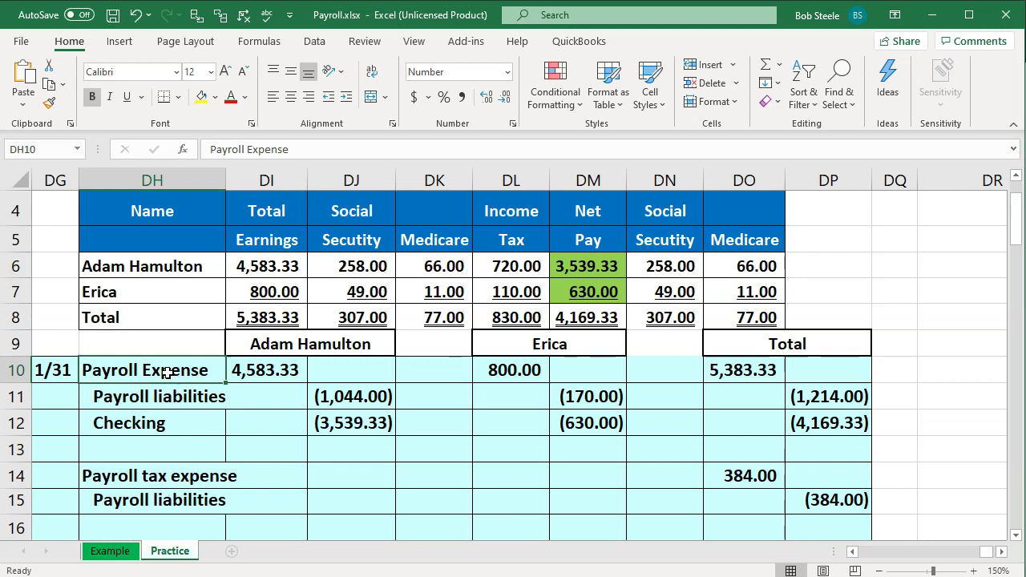
# Trace the first employee's total earnings in DI6 into the Payroll Expense, Payroll liabilities and Checking amounts in rows 10 to 12.
pyautogui.click(239, 267)
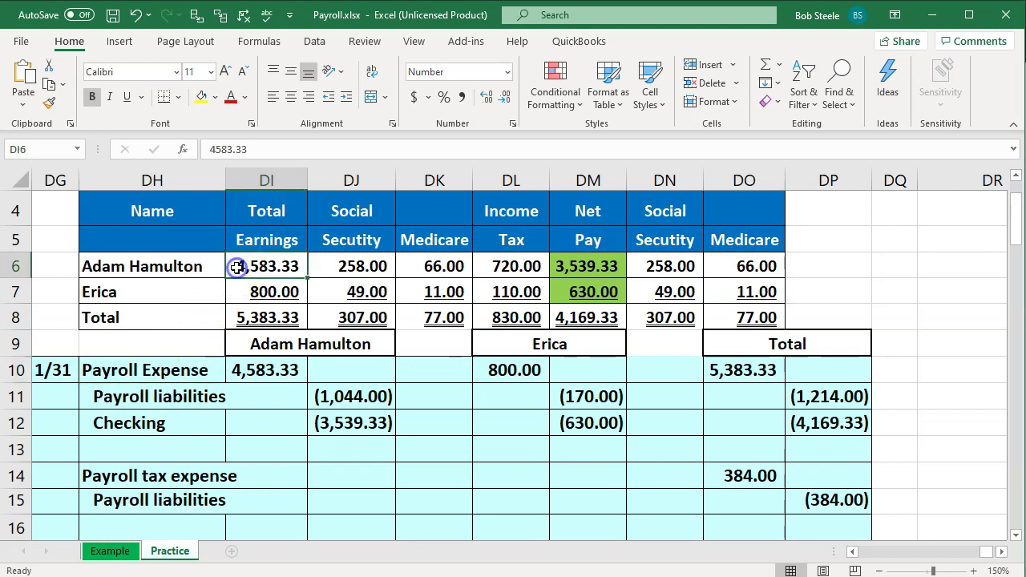
pyautogui.click(195, 368)
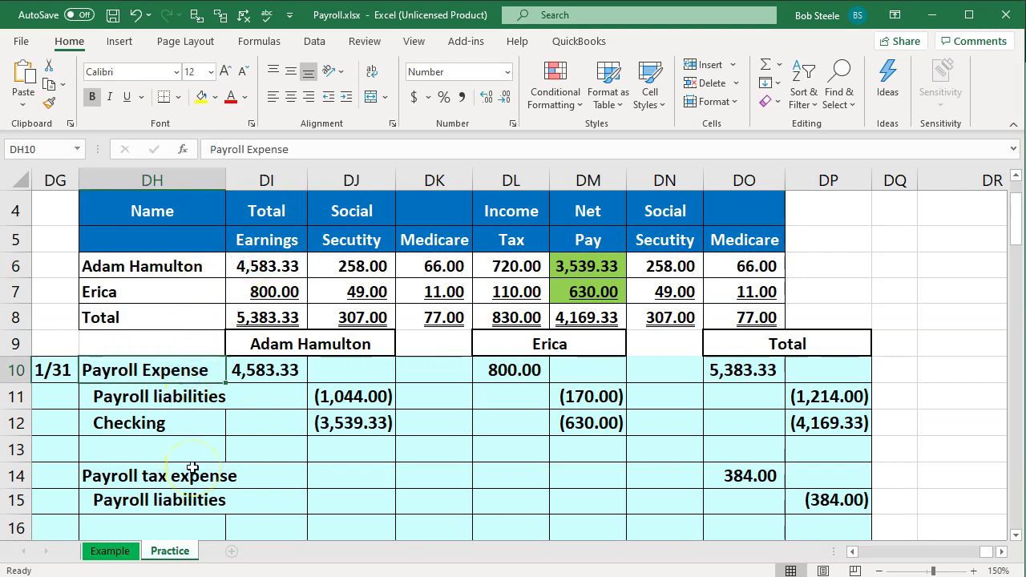
pyautogui.press('Right')
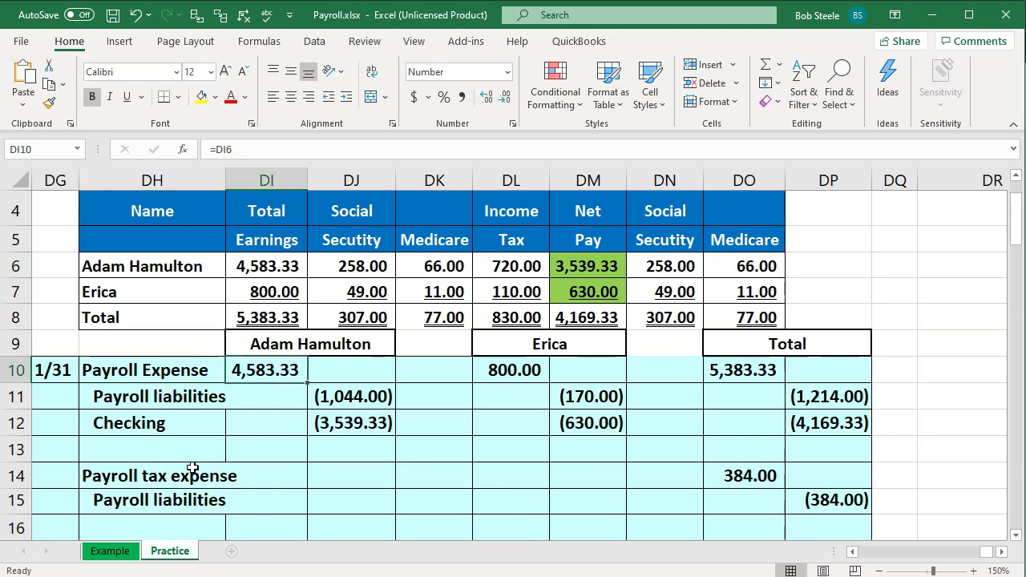
pyautogui.press('Down')
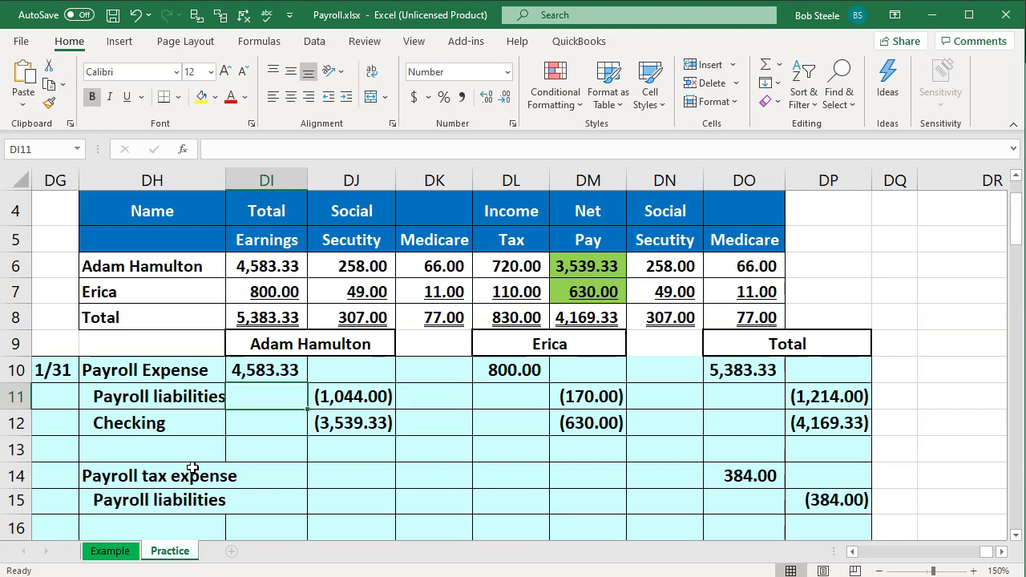
pyautogui.press('Right')
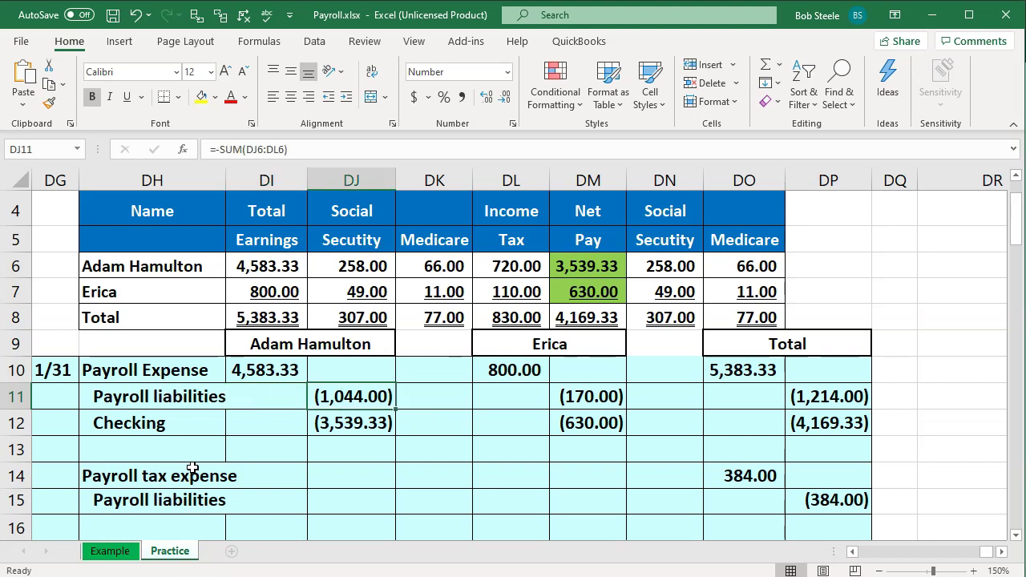
pyautogui.press('Down')
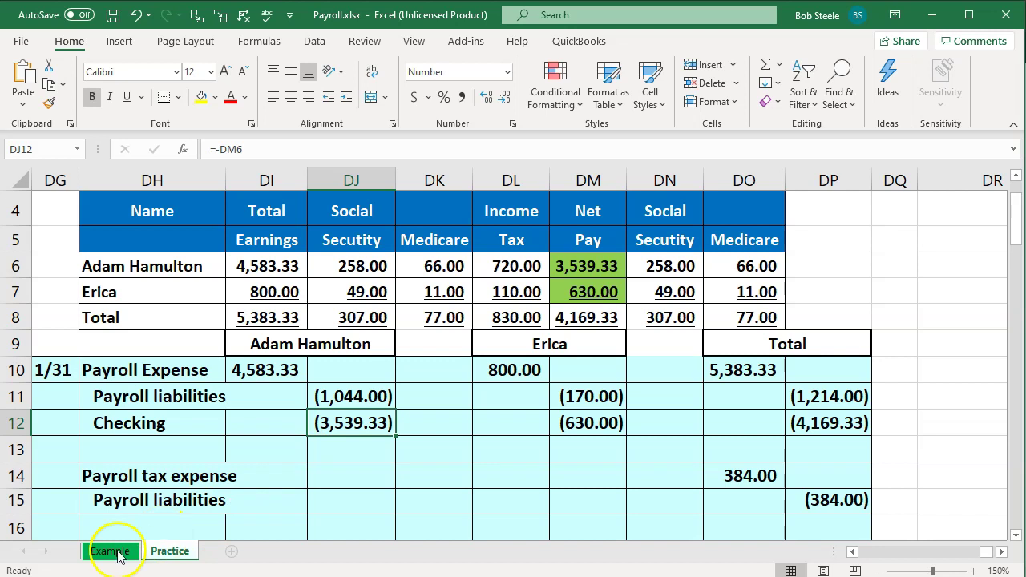
# Compare the first employee's Apr 6 bank statement line in Xero with the net pay in cell DM6 of the payroll workbook.
pyautogui.click(202, 431)
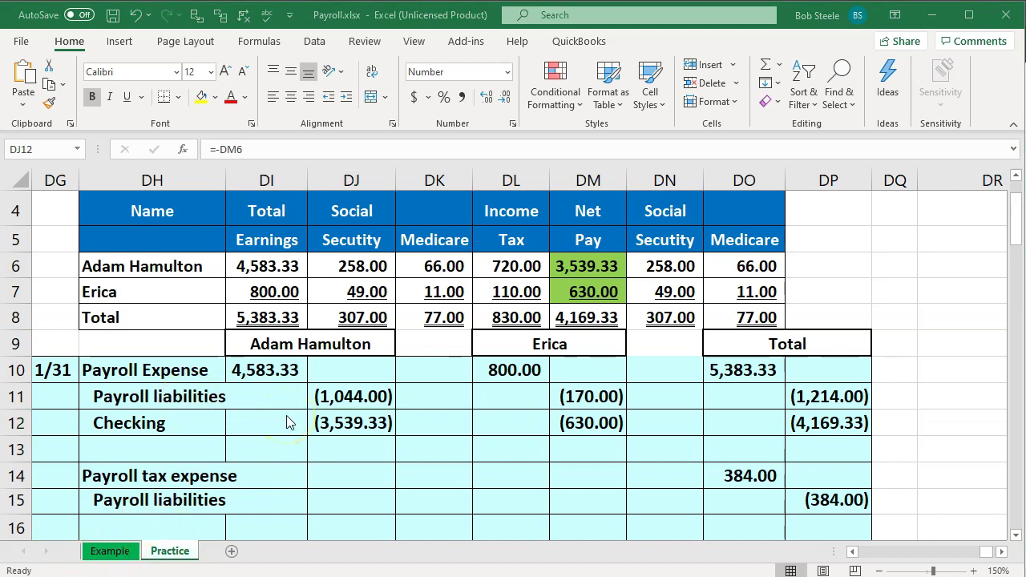
pyautogui.click(289, 263)
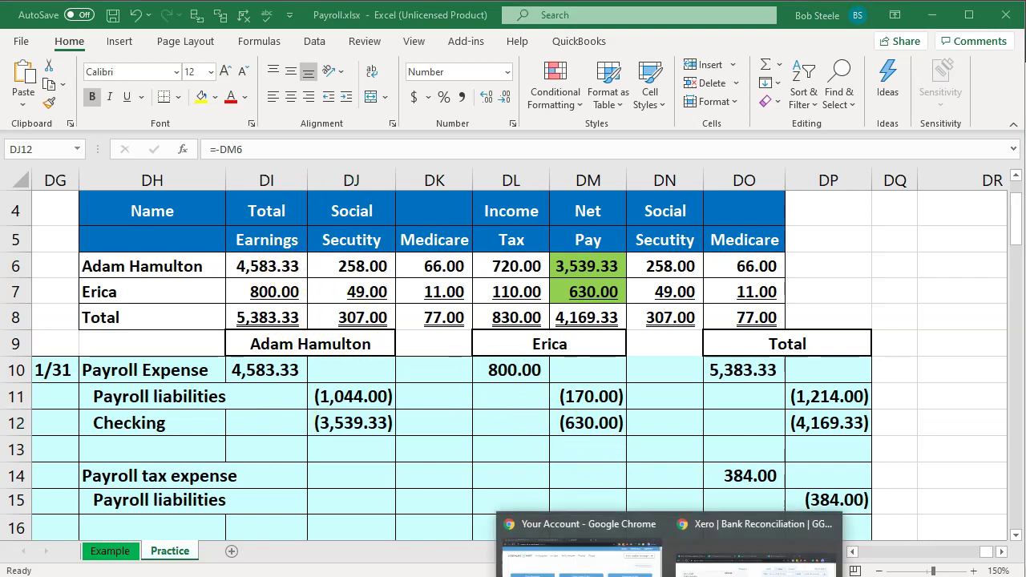
pyautogui.click(741, 557)
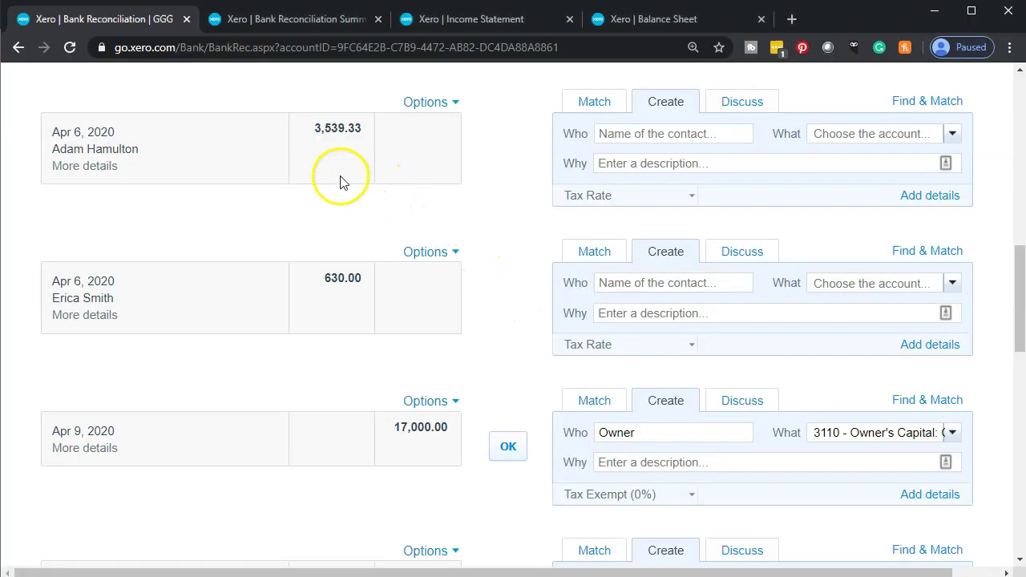
pyautogui.click(936, 12)
pyautogui.click(588, 267)
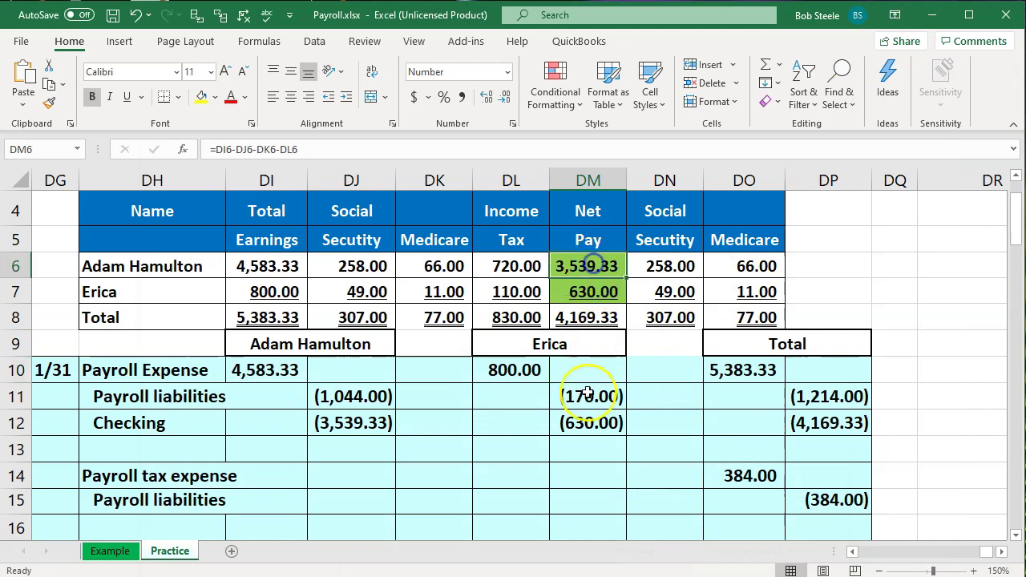
# Review the first employee's journal entry in DI10:DJ12, including the Payroll liabilities and Checking lines.
pyautogui.moveTo(266, 368); pyautogui.dragTo(327, 413)
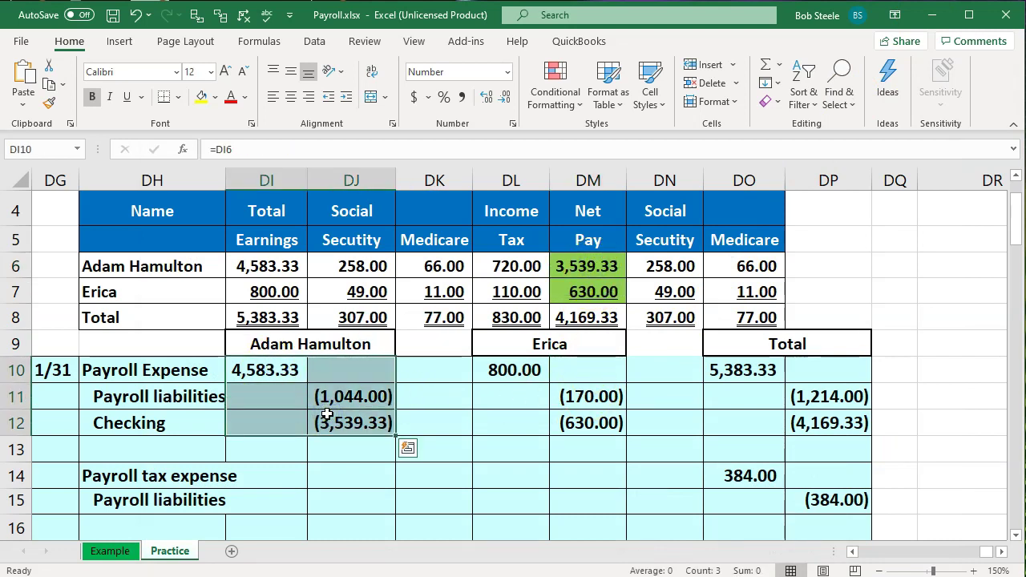
pyautogui.click(158, 400)
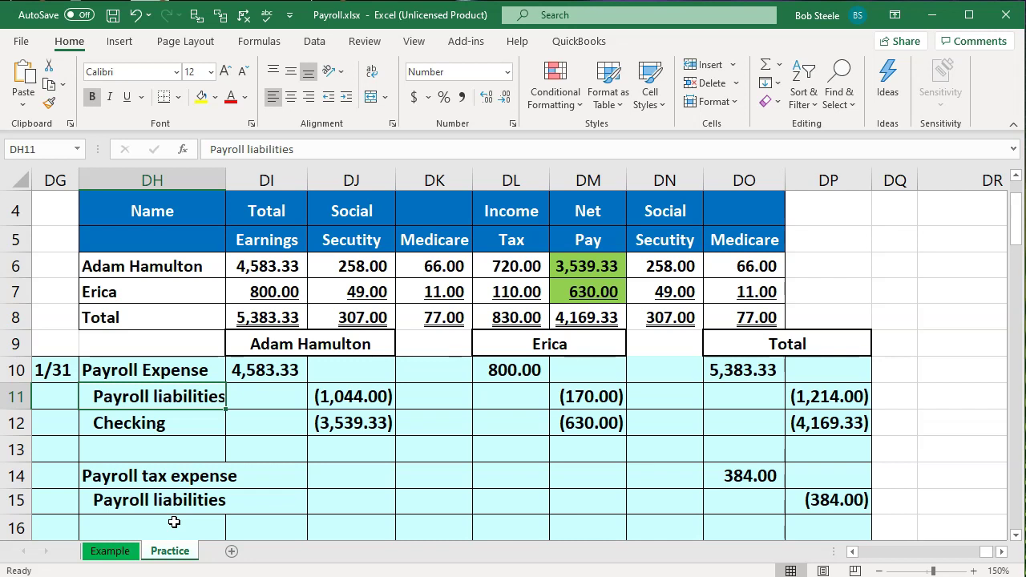
pyautogui.click(329, 426)
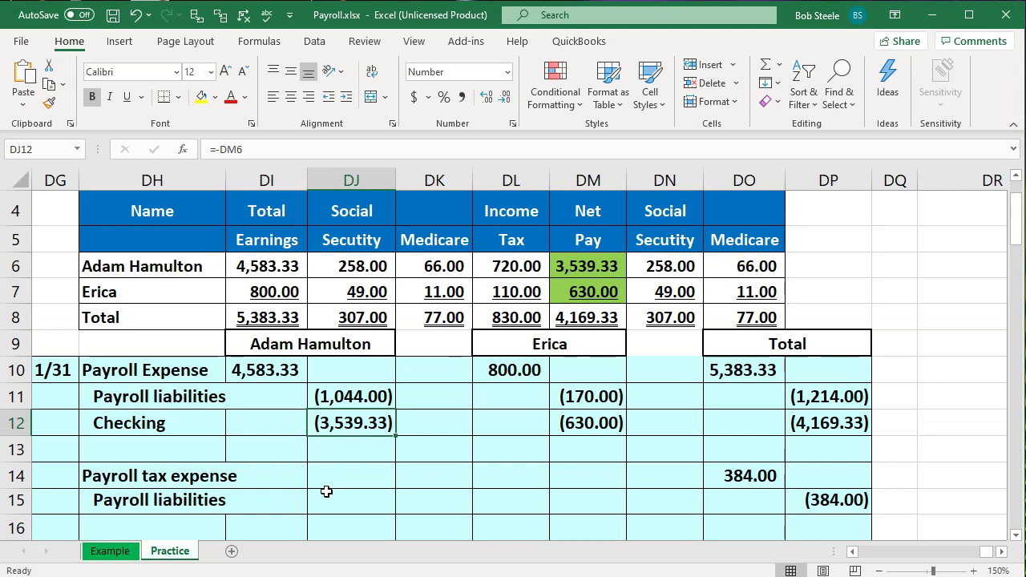
pyautogui.click(400, 476)
# Examine the first employee's total earnings, withholdings in DJ6:DL6 and net pay in DM6 against the payroll expense in DI10.
pyautogui.click(257, 269)
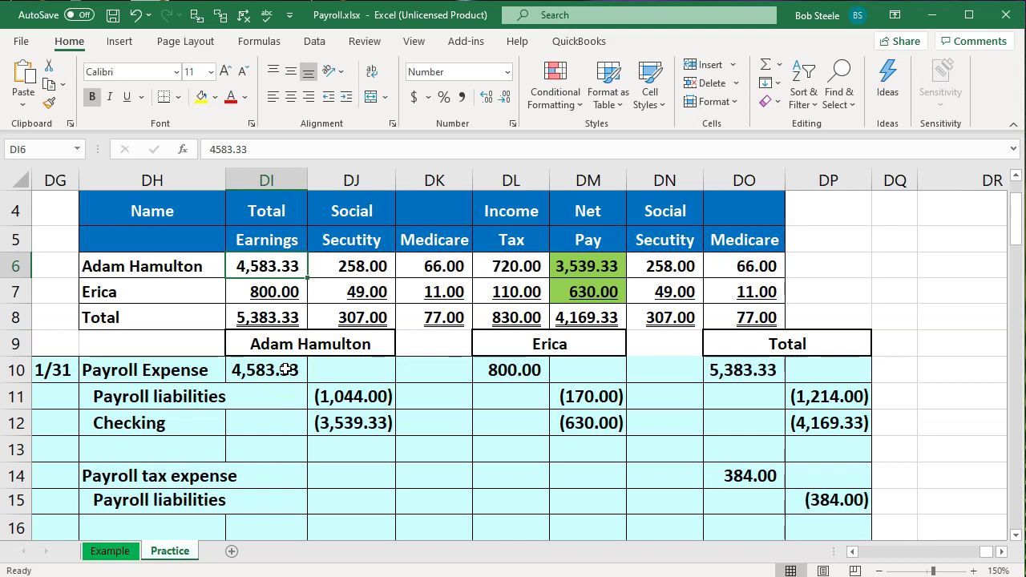
pyautogui.moveTo(363, 265); pyautogui.dragTo(499, 268)
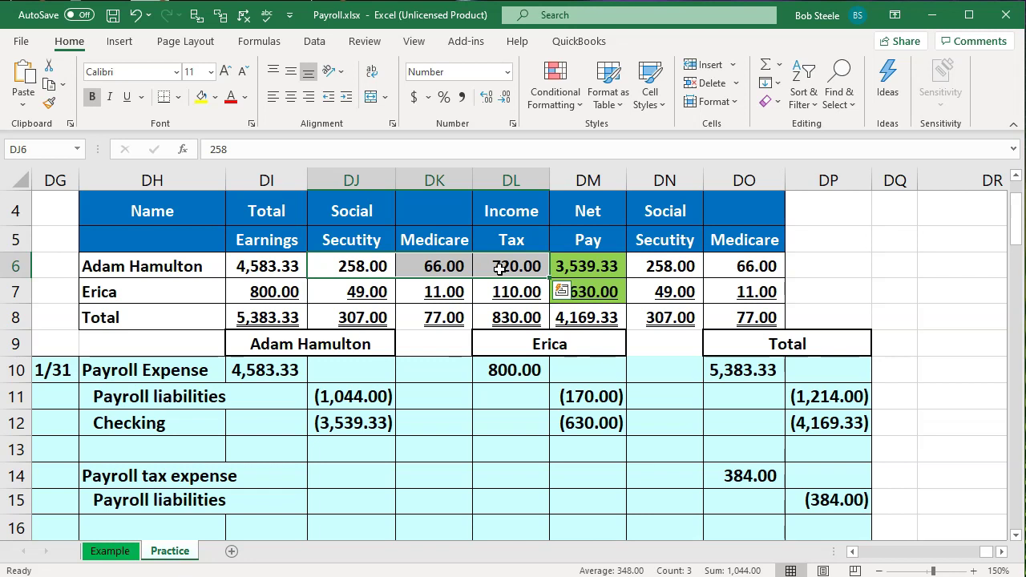
pyautogui.click(574, 265)
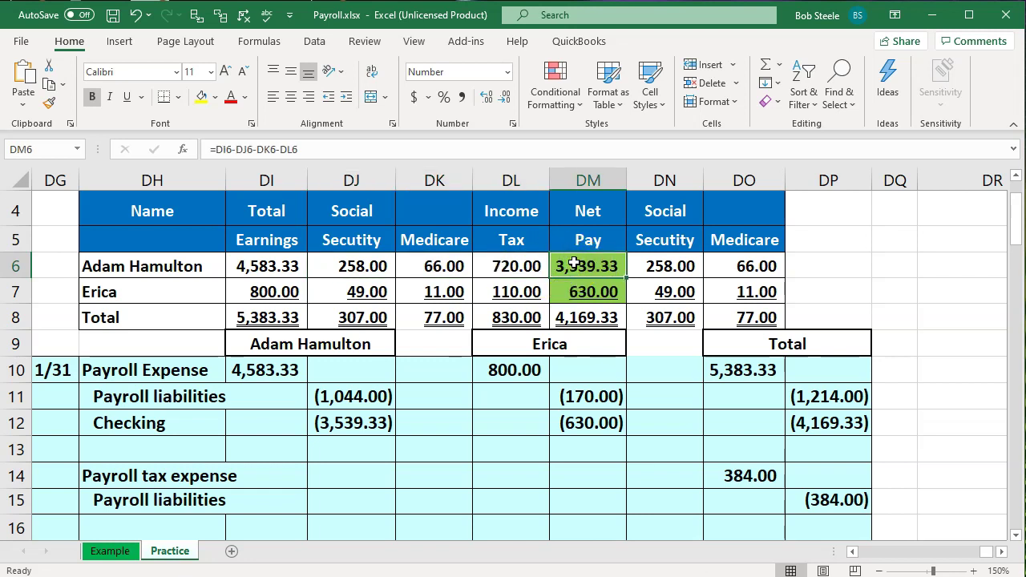
pyautogui.moveTo(383, 265); pyautogui.dragTo(487, 264)
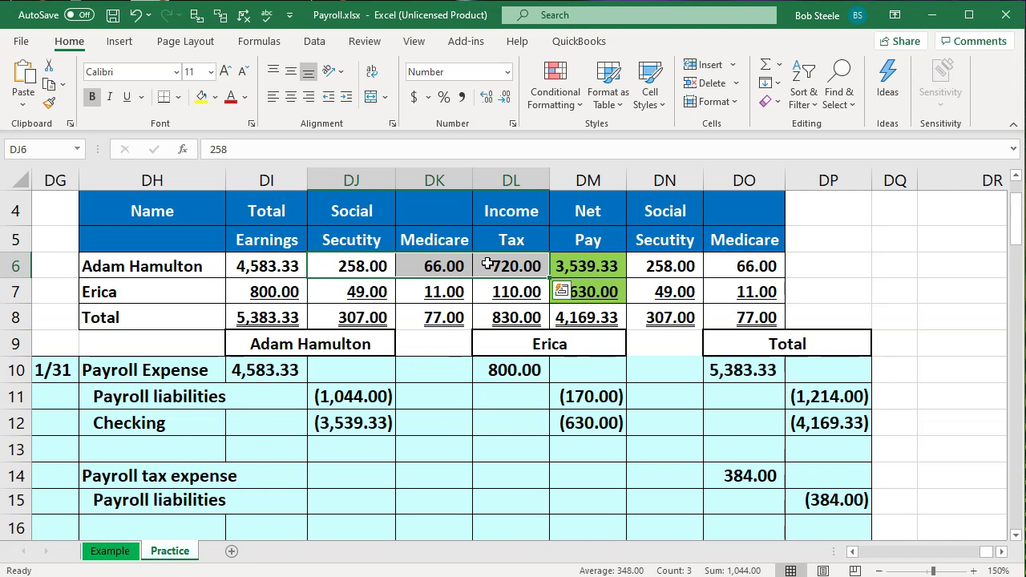
pyautogui.click(265, 373)
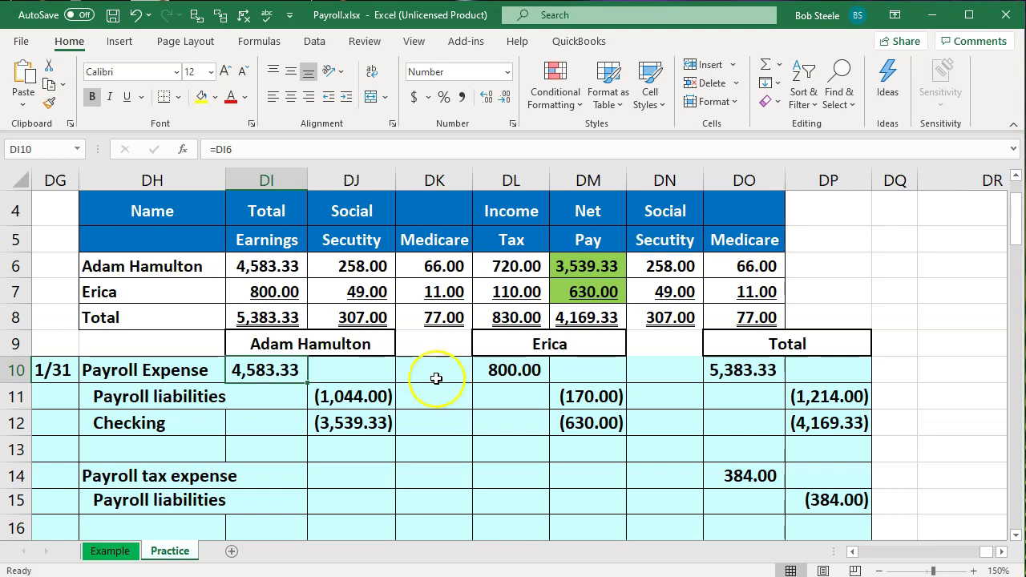
pyautogui.click(588, 271)
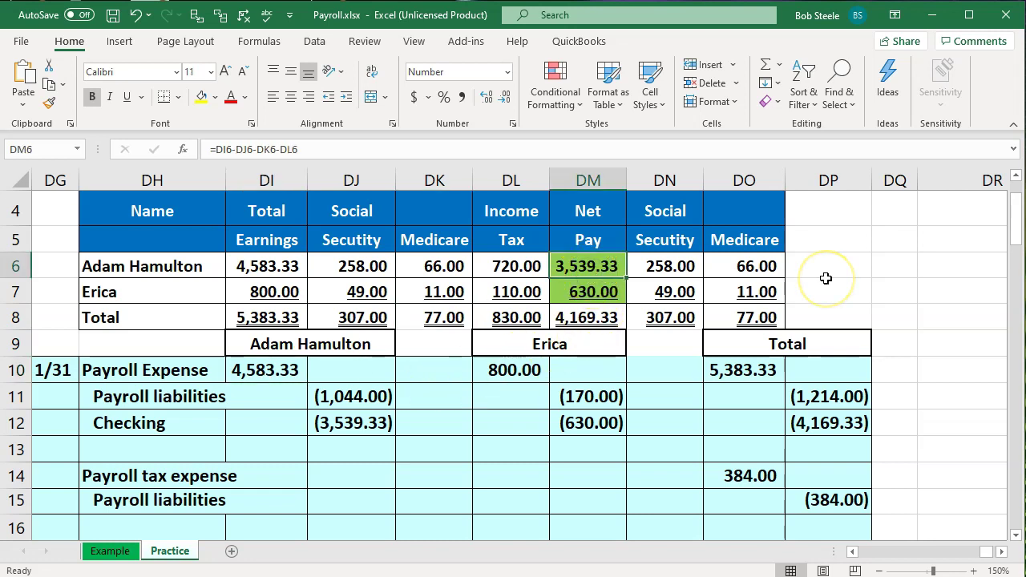
# Compare both employees' net pay formulas in DM6 and DM7, and inspect the first employee's payroll liabilities formula in DJ11.
pyautogui.press('Down')
pyautogui.press('Up')
pyautogui.press('Down')
pyautogui.press('Up')
pyautogui.press('Down')
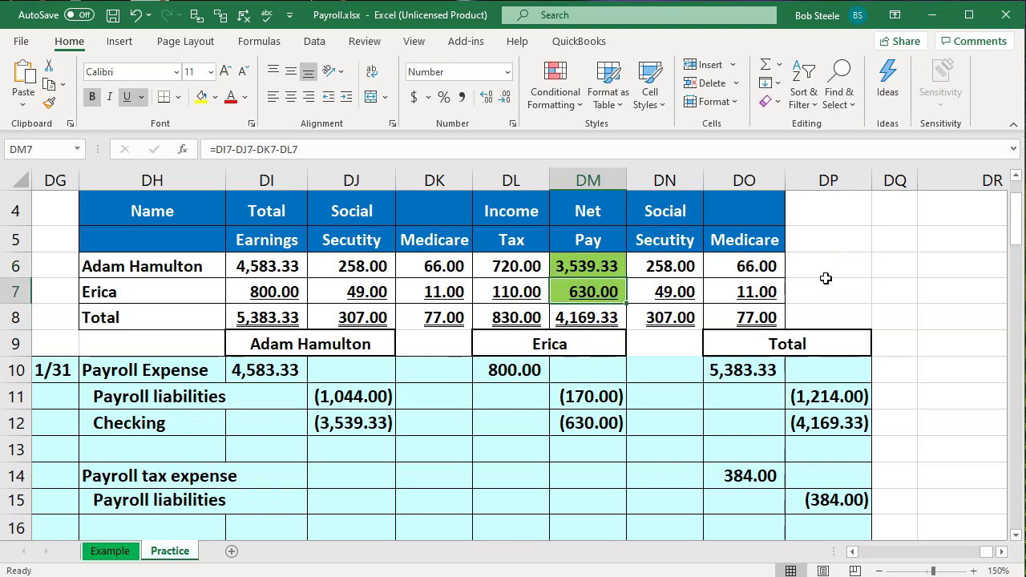
pyautogui.press('Down')
pyautogui.press('Down')
pyautogui.press('Down')
pyautogui.press('Left')
pyautogui.press('Left')
pyautogui.press('Left')
pyautogui.press('Down')
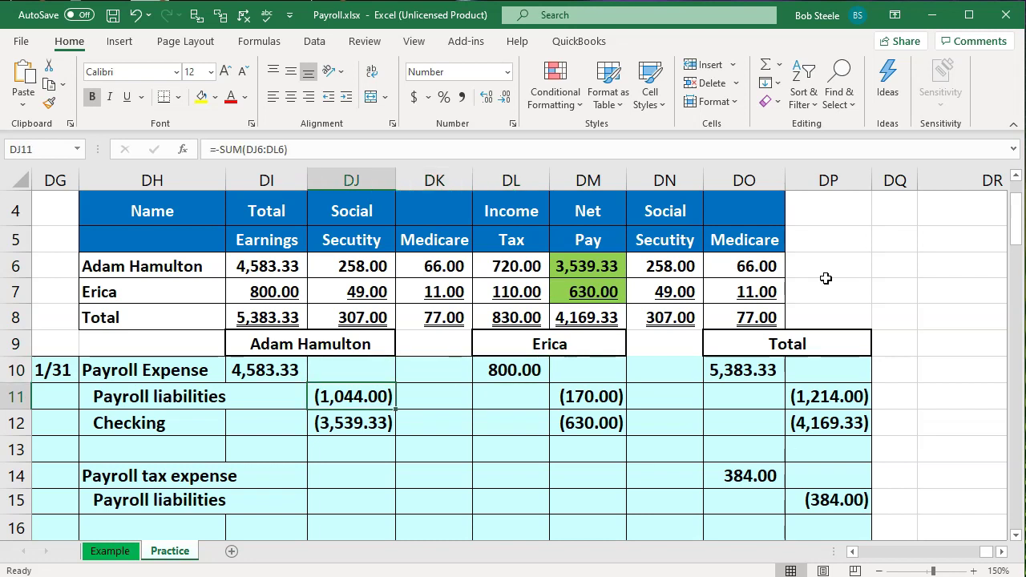
# Inspect the first employee's amounts in row 6, from the Social Security withholding in DJ6 across to the second Social Security column in DN6.
pyautogui.press('Up')
pyautogui.press('Up')
pyautogui.press('Up')
pyautogui.press('Up')
pyautogui.press('Up')
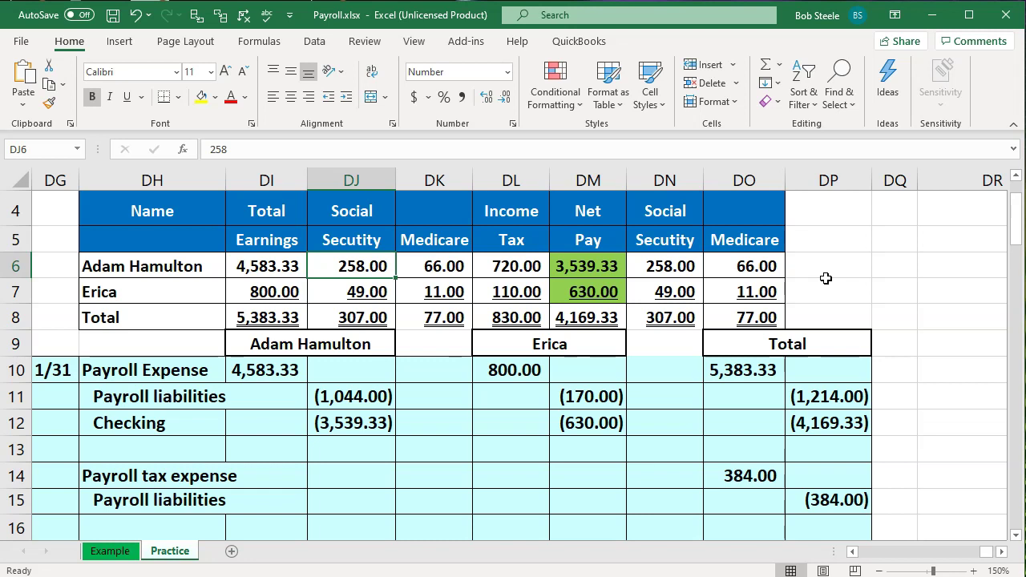
pyautogui.press('Right')
pyautogui.press('Right')
pyautogui.press('Right')
pyautogui.press('Right')
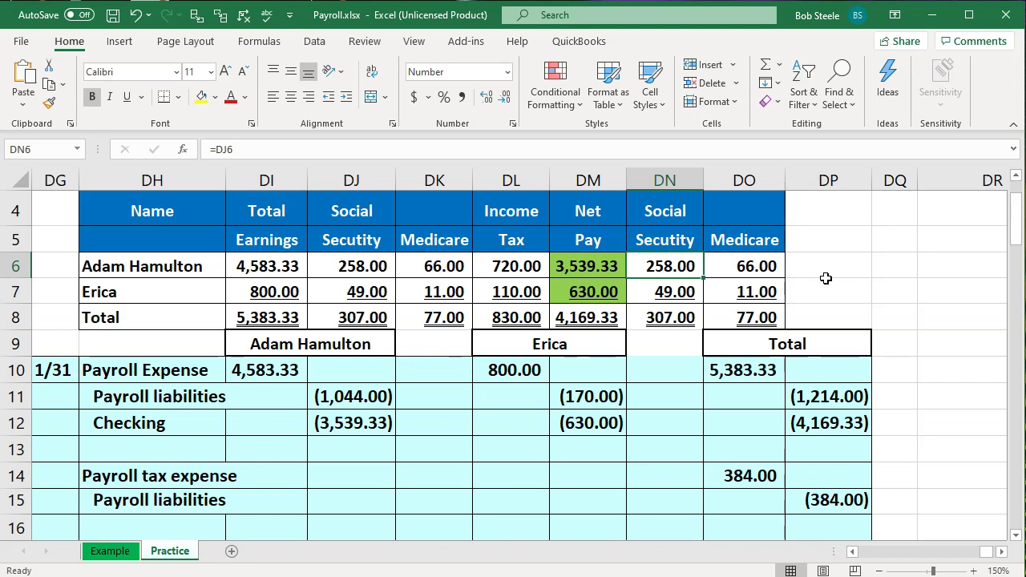
# Switch to Xero and code the Apr 6 payment of 3,539.33 to the payee as contact and account 6680 - Wages & Salaries.
pyautogui.click(933, 22)
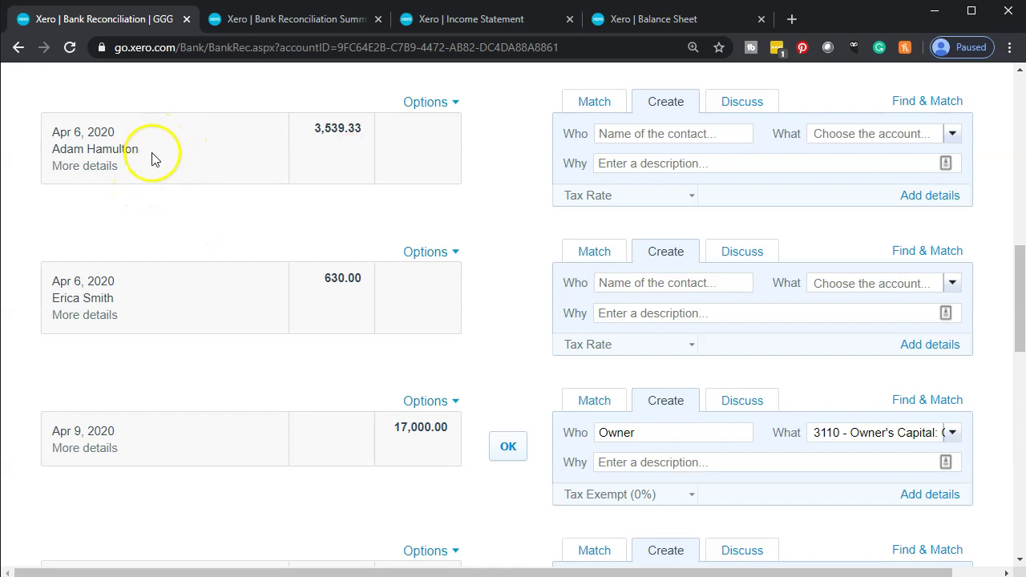
pyautogui.tripleClick(53, 153)
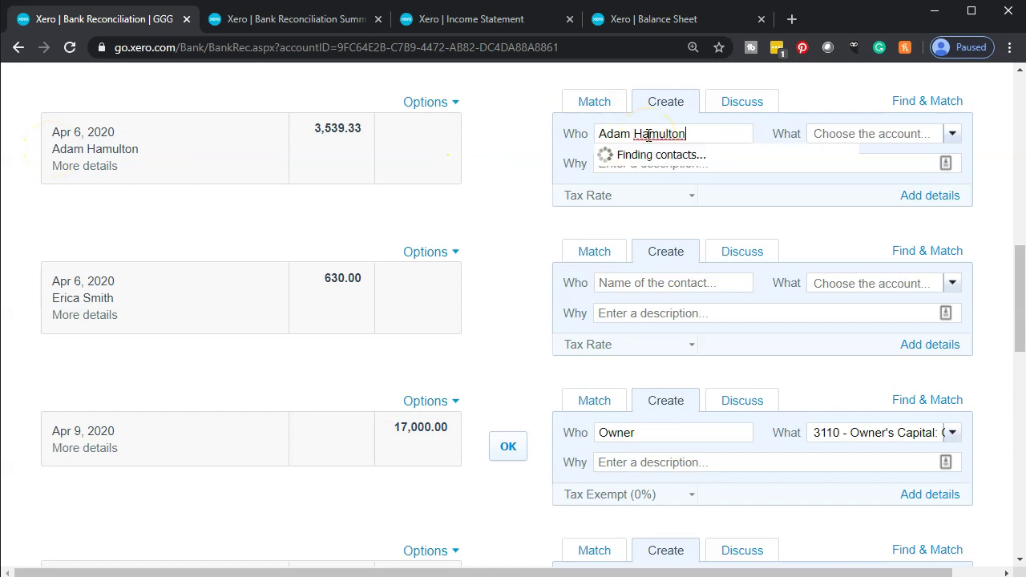
pyautogui.click(864, 136)
pyautogui.click(953, 134)
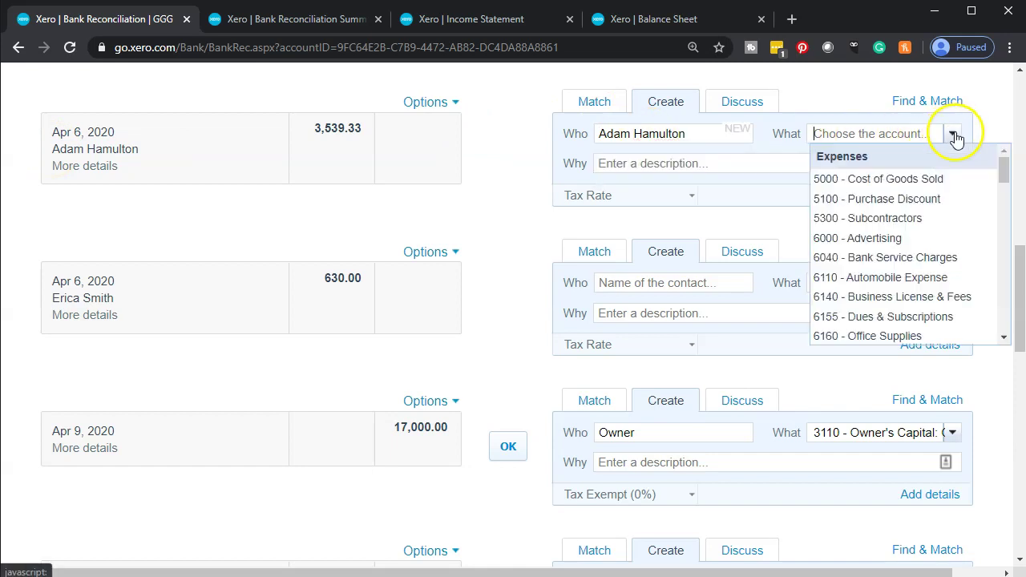
pyautogui.scroll(-1, 947, 217)
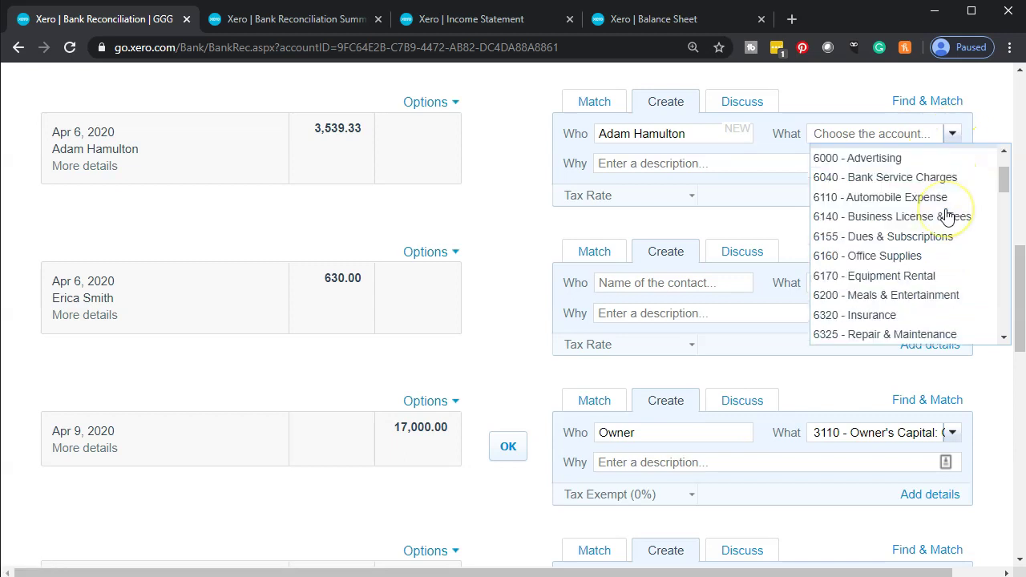
pyautogui.scroll(-4, 947, 217)
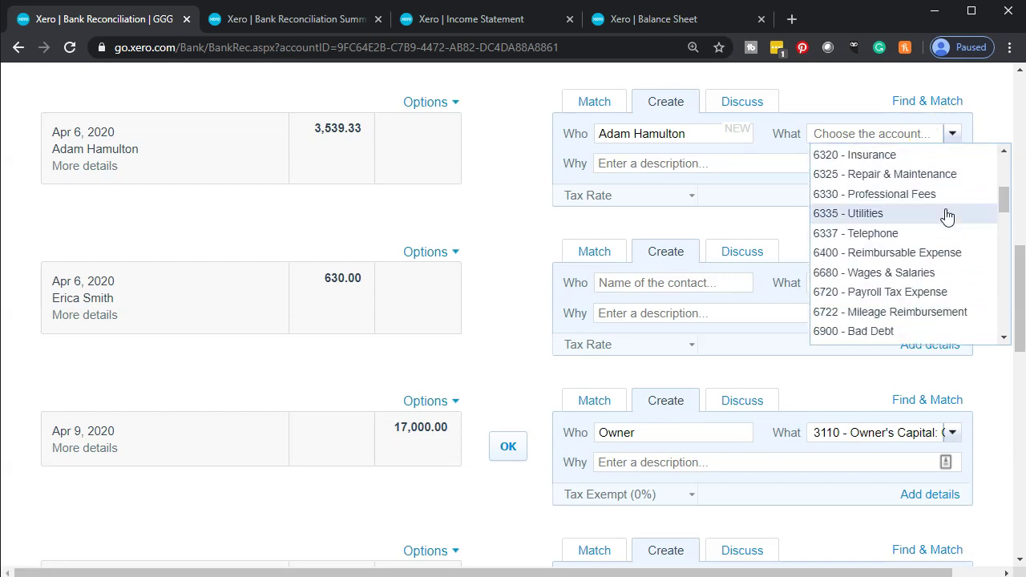
pyautogui.scroll(-4, 946, 217)
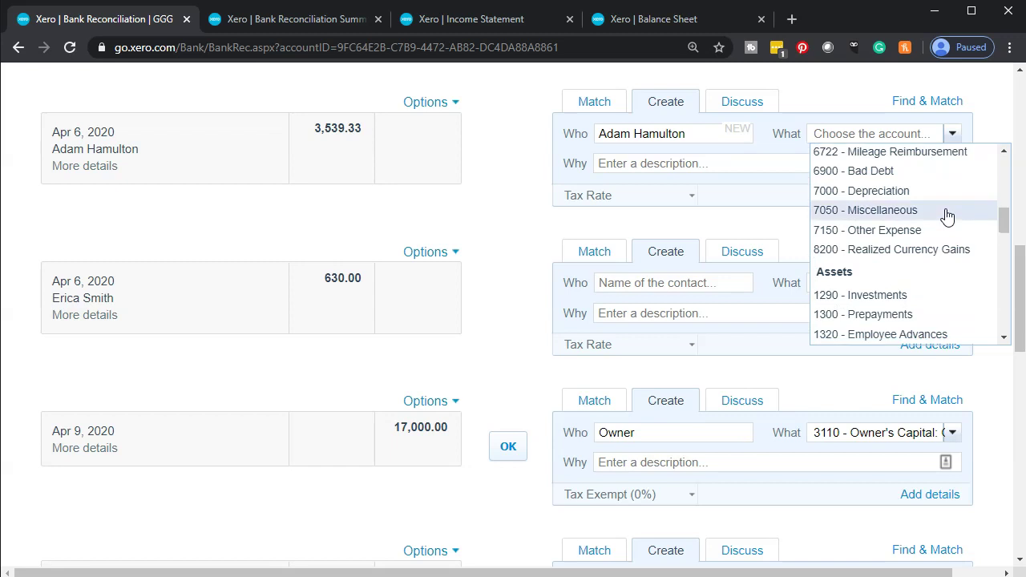
pyautogui.scroll(4, 947, 216)
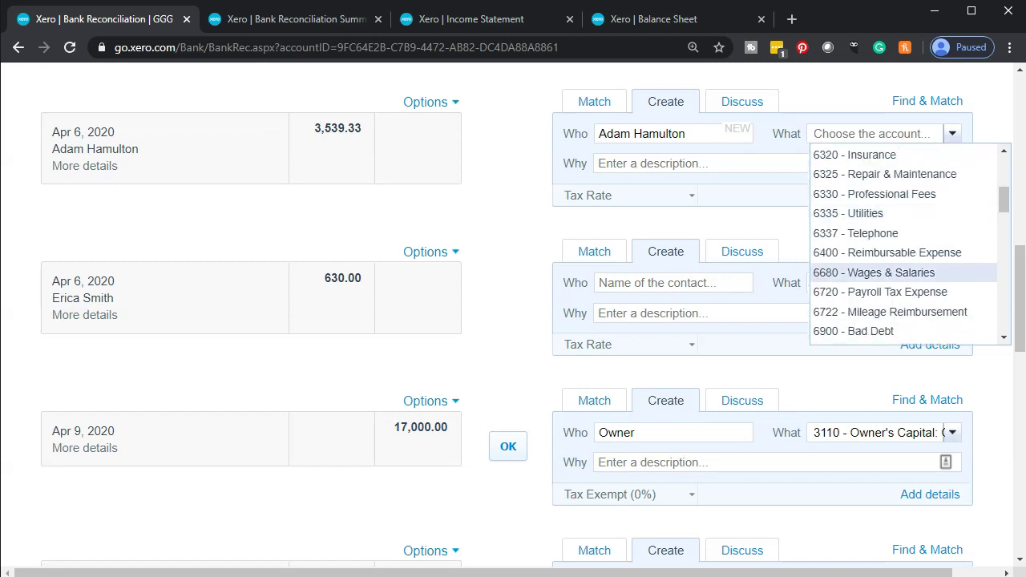
pyautogui.click(873, 274)
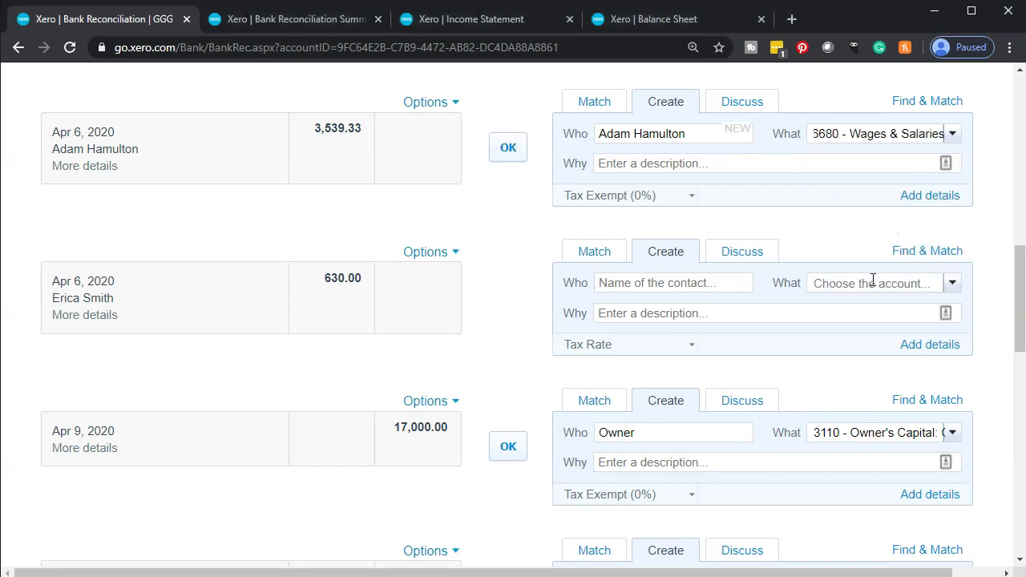
# Enter the description Payroll for the 3,539.33 payment and reconcile it.
pyautogui.click(633, 164)
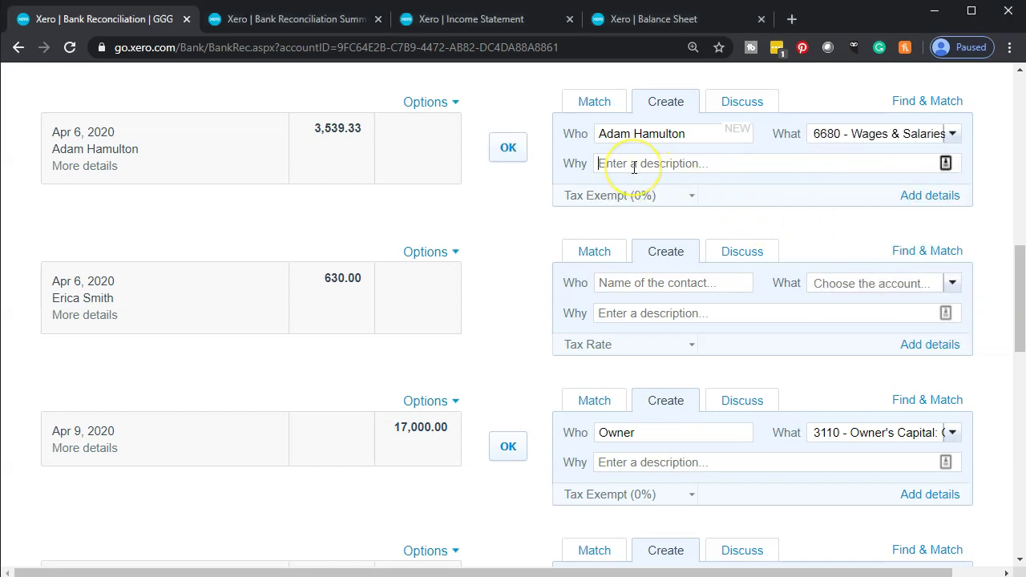
pyautogui.write('Payroll')
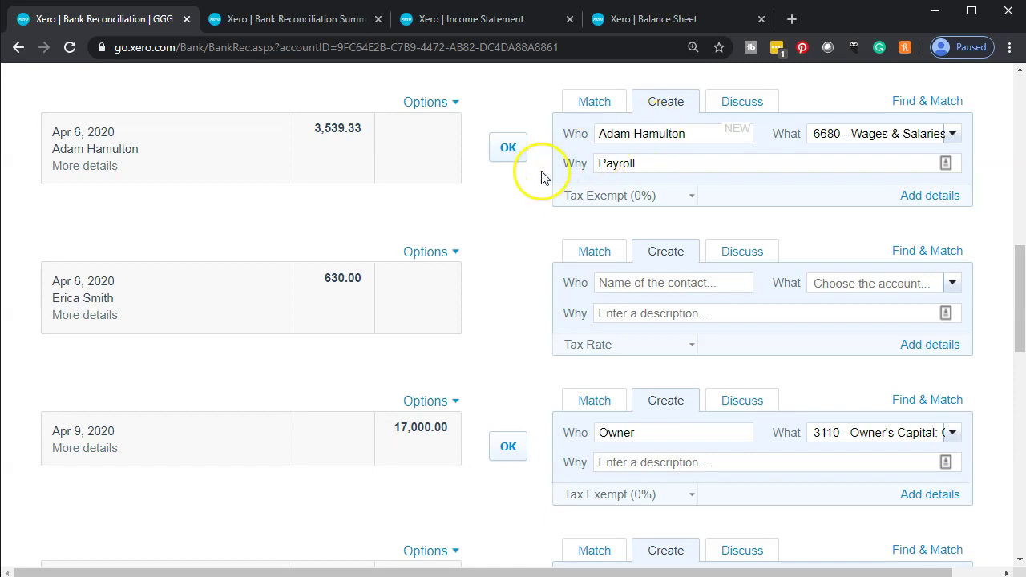
pyautogui.click(510, 151)
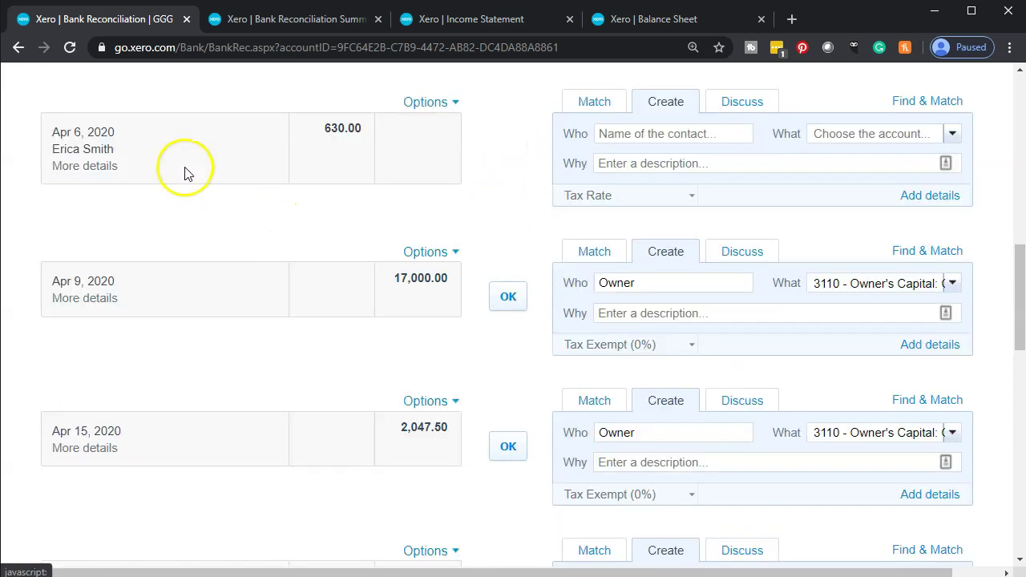
# Copy the payee name from the Apr 6 bank line of 630.00 and add it as a new contact for that payment.
pyautogui.moveTo(126, 153); pyautogui.dragTo(35, 165)
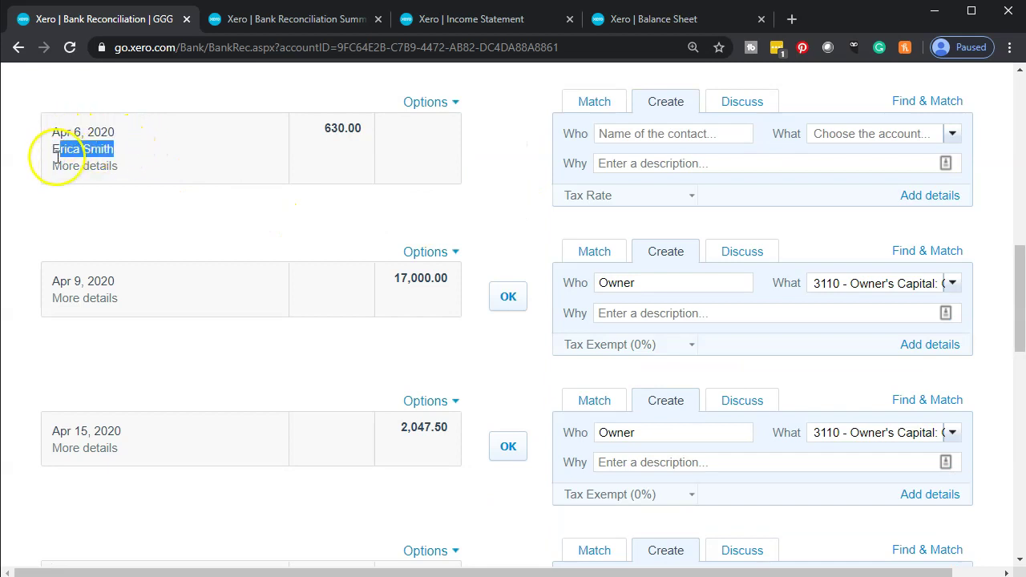
pyautogui.tripleClick(48, 153)
pyautogui.hotkey('ctrl', 'c')
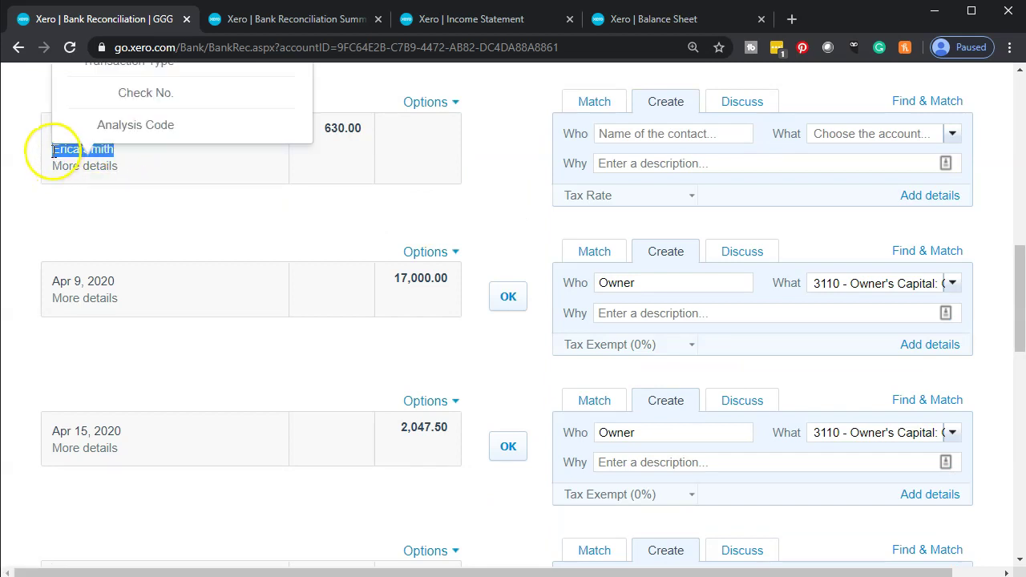
pyautogui.click(513, 154)
pyautogui.hotkey('ctrl', 'v')
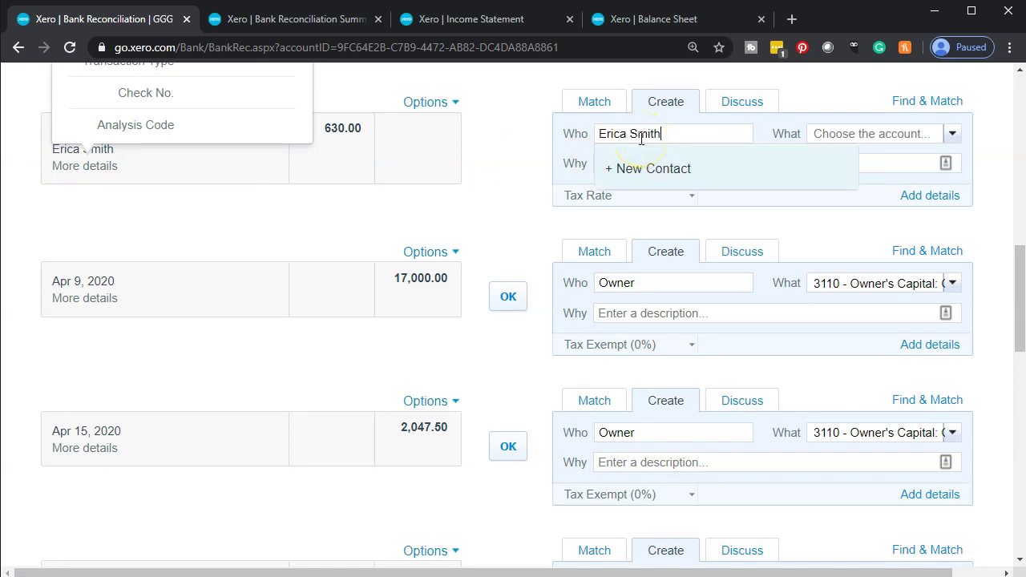
pyautogui.click(651, 168)
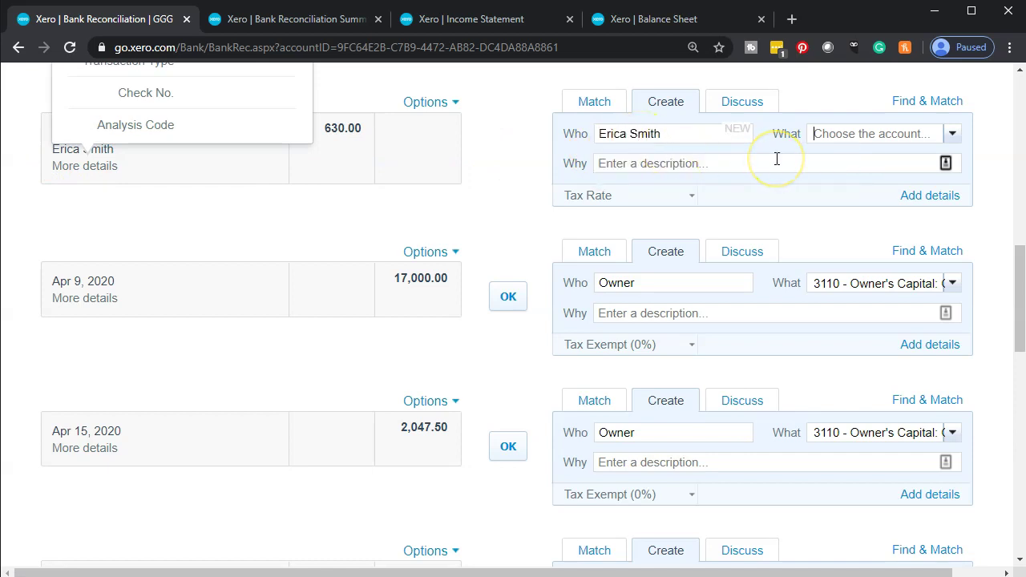
# Code the 630.00 payment to account 6680 - Wages & Salaries and reconcile it.
pyautogui.write('Wag')
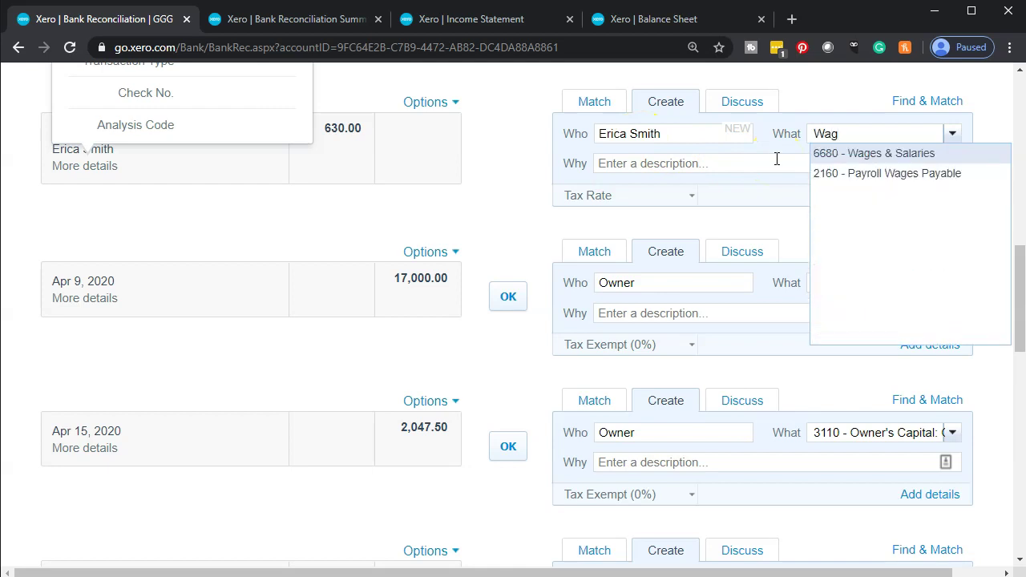
pyautogui.press('Tab')
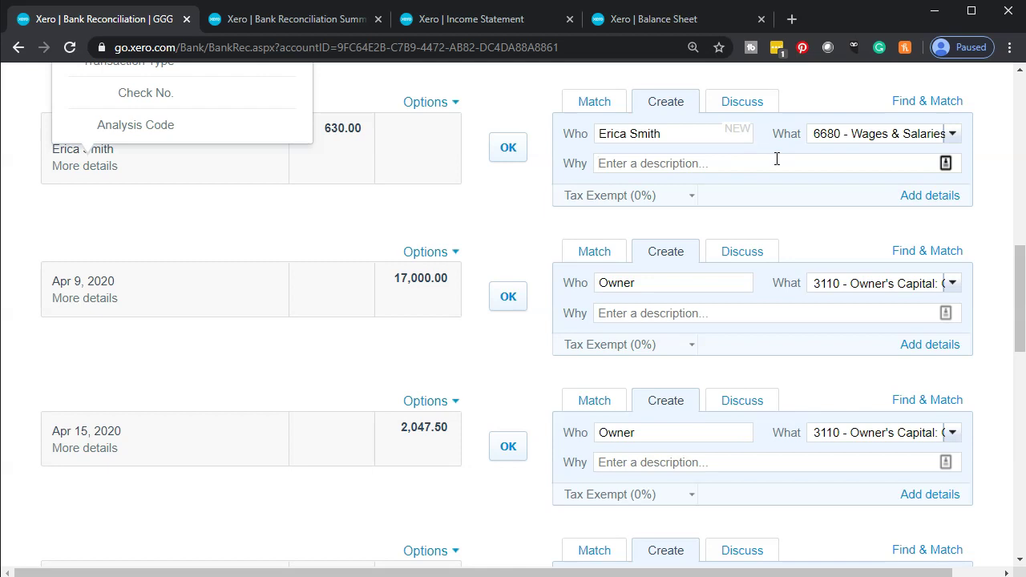
pyautogui.click(511, 157)
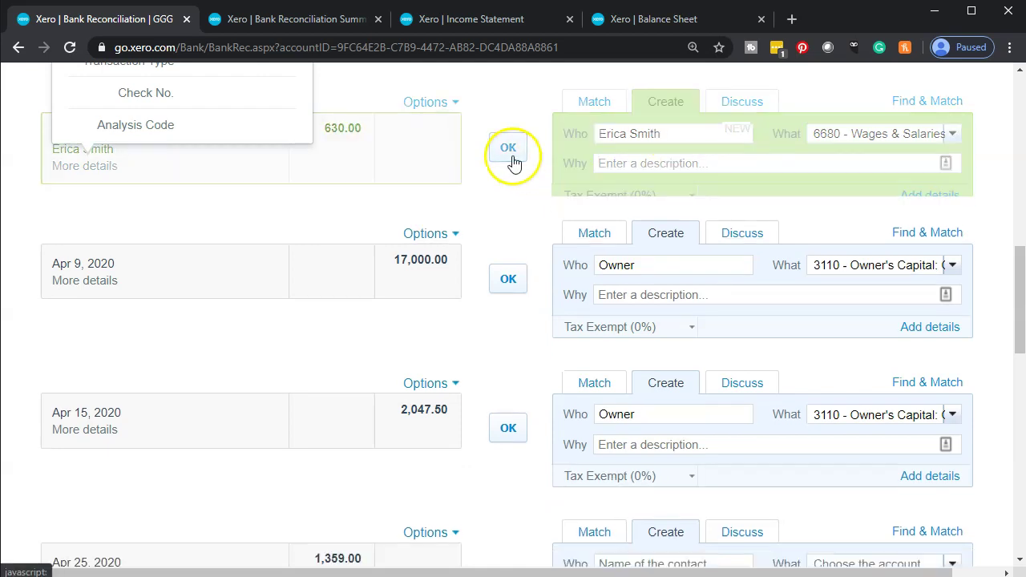
# Refresh the Balance Sheet as of Apr 30, 2020 and check the Checking - Chase balance.
pyautogui.click(656, 24)
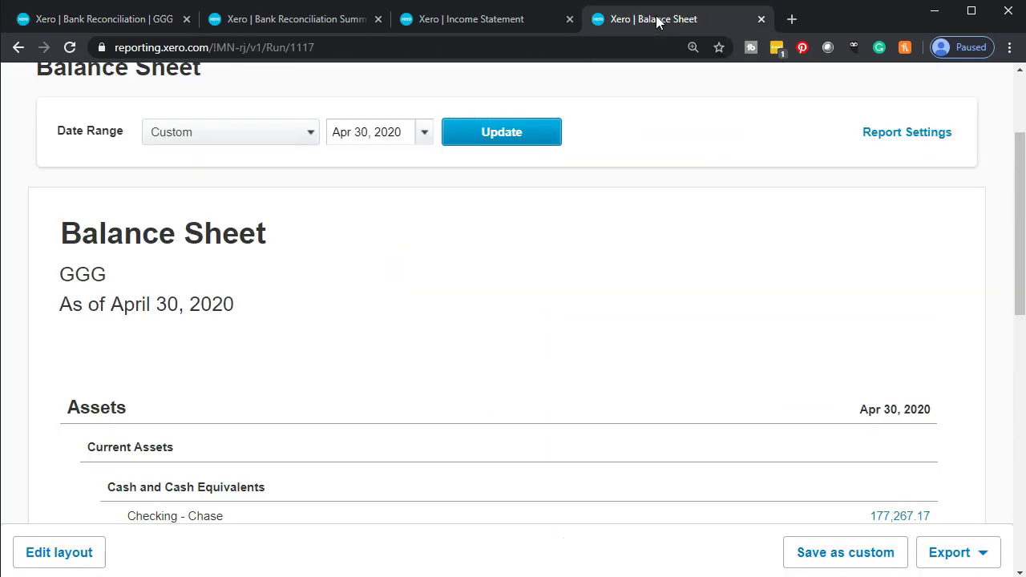
pyautogui.click(532, 137)
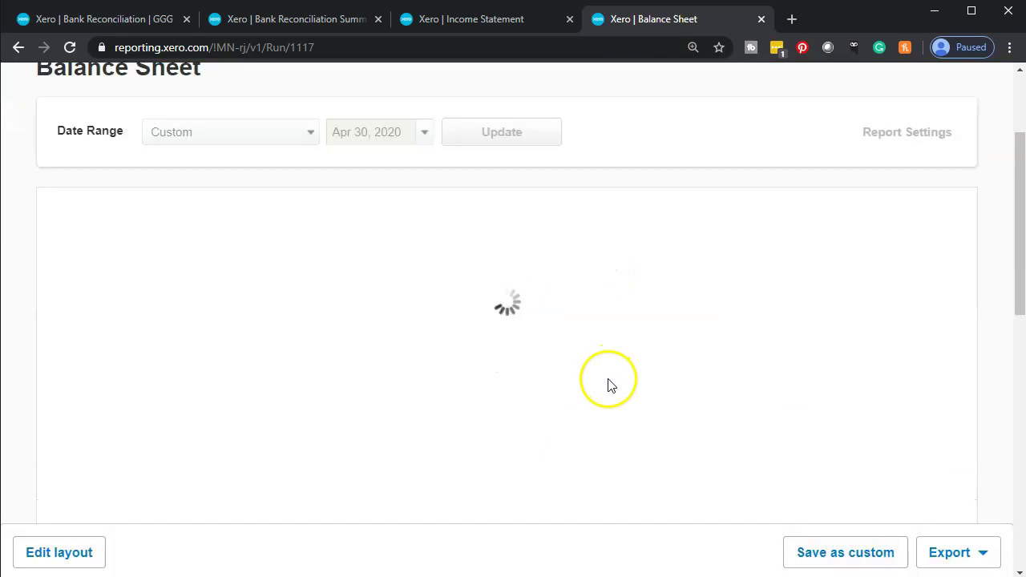
pyautogui.scroll(-3, 607, 377)
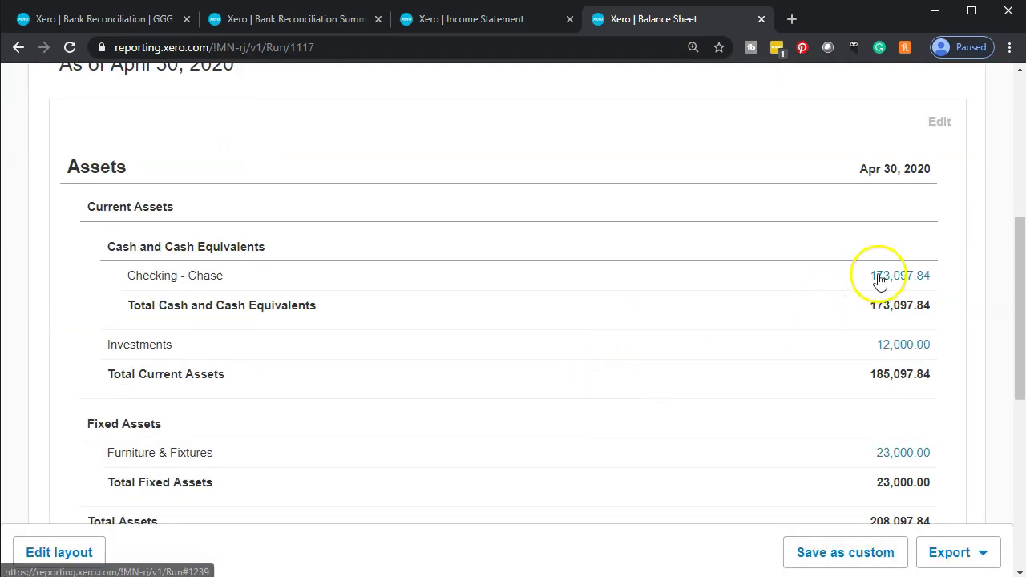
# Open the Checking - Chase transactions behind the balance, review the April 6 payroll payments, and return to the Balance Sheet.
pyautogui.click(880, 278)
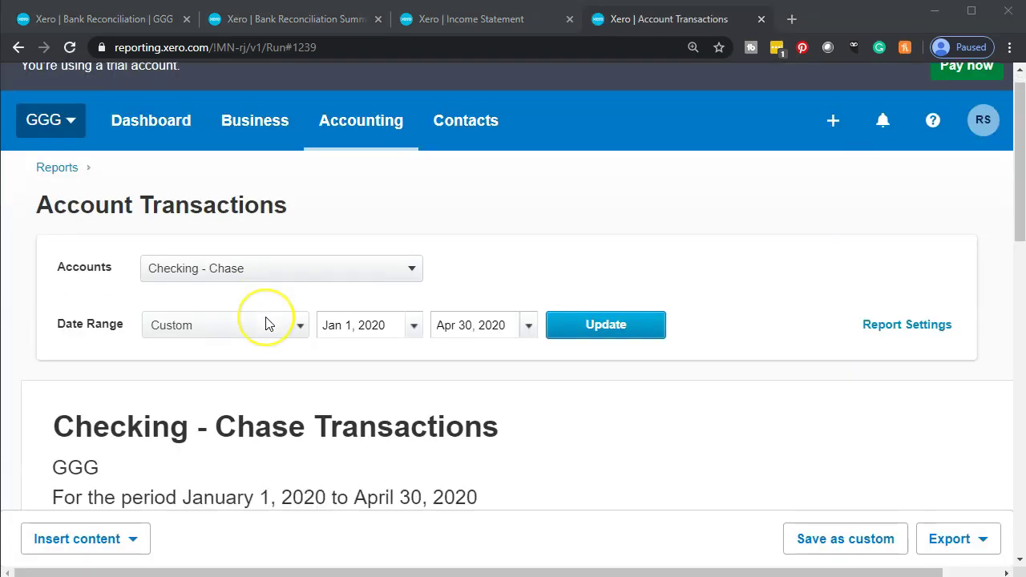
pyautogui.scroll(-7, 264, 320)
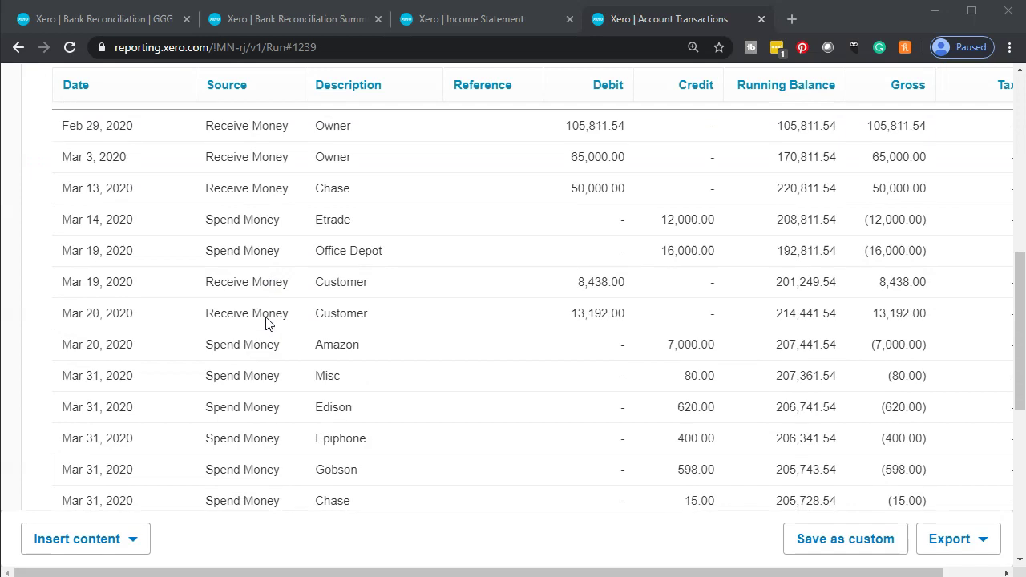
pyautogui.scroll(-1, 267, 322)
pyautogui.scroll(-3, 473, 395)
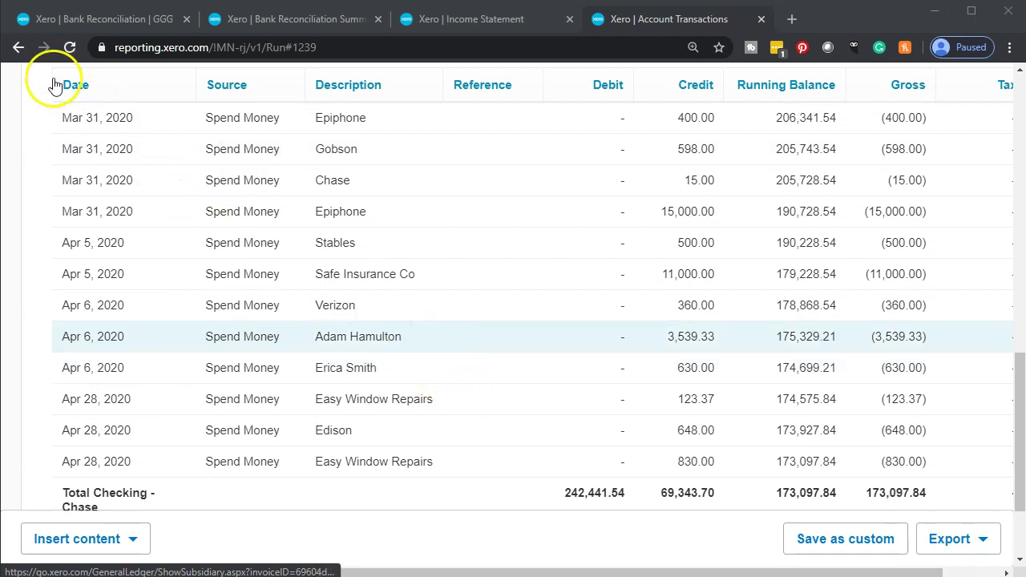
pyautogui.click(19, 47)
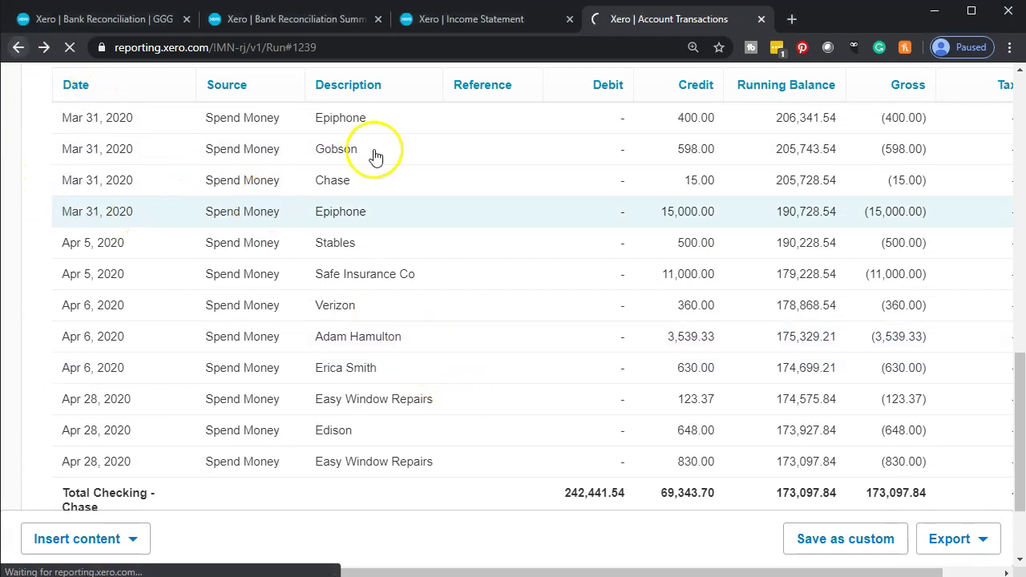
# Refresh the Income Statement for Apr 1 to Dec 31, 2020 and examine the Wages & Salaries expense.
pyautogui.click(420, 19)
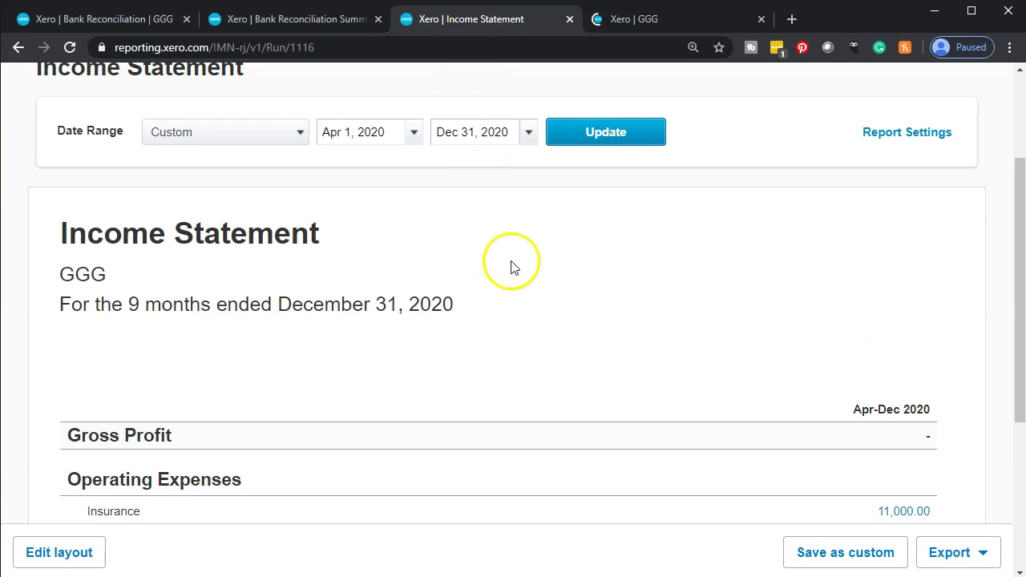
pyautogui.scroll(-3, 533, 328)
pyautogui.scroll(-1, 761, 387)
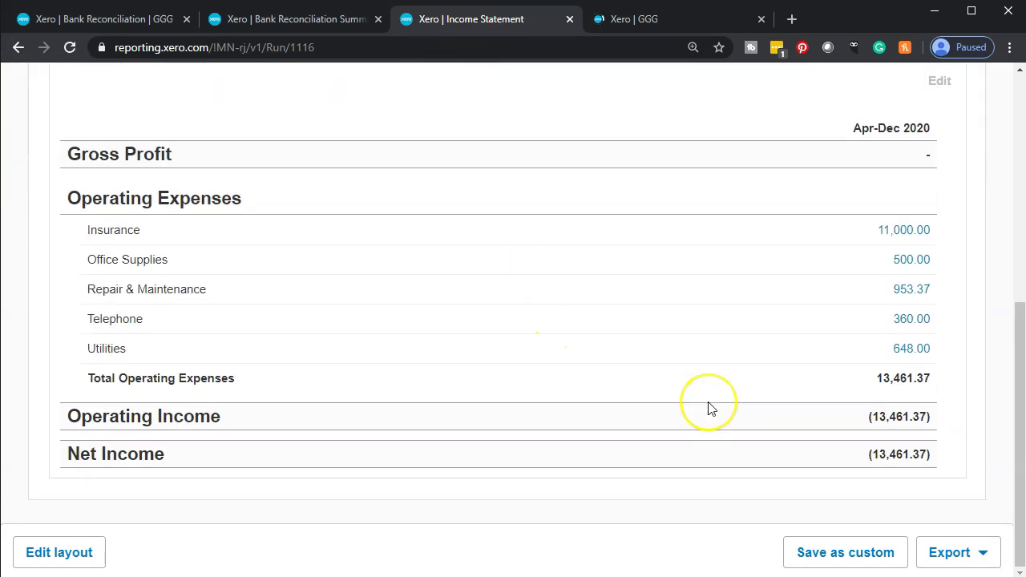
pyautogui.scroll(5, 554, 313)
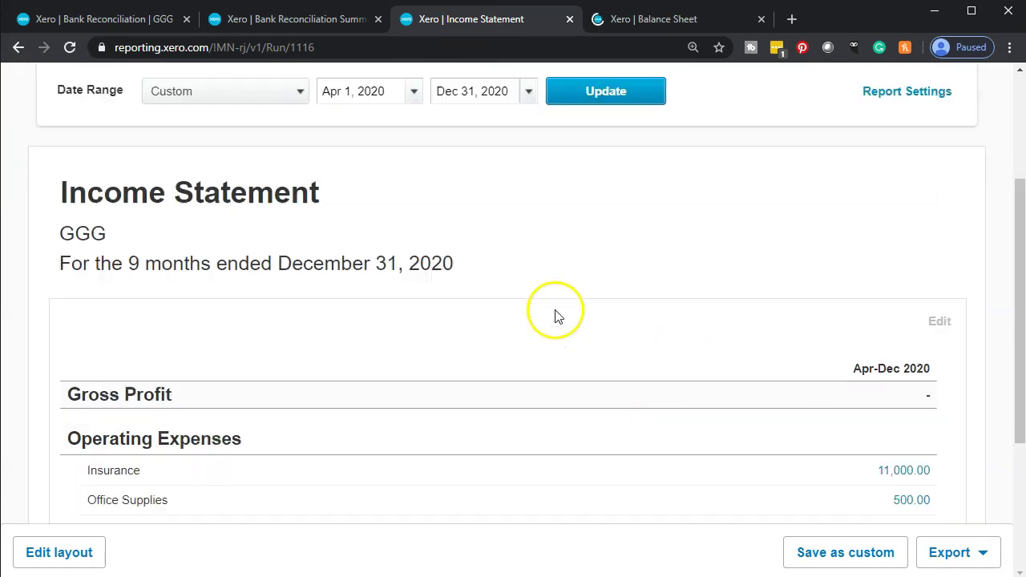
pyautogui.click(636, 295)
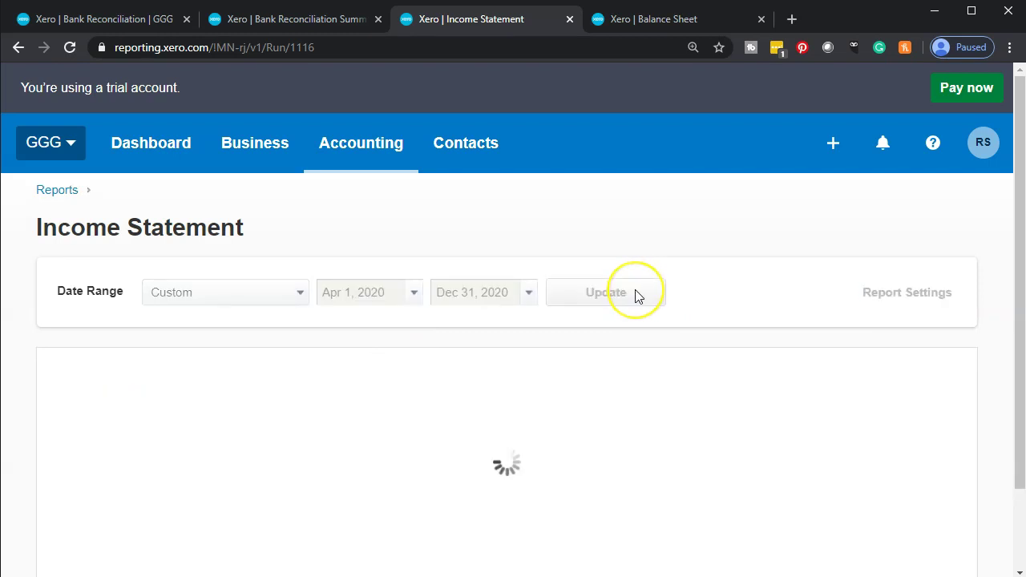
pyautogui.scroll(-4, 637, 297)
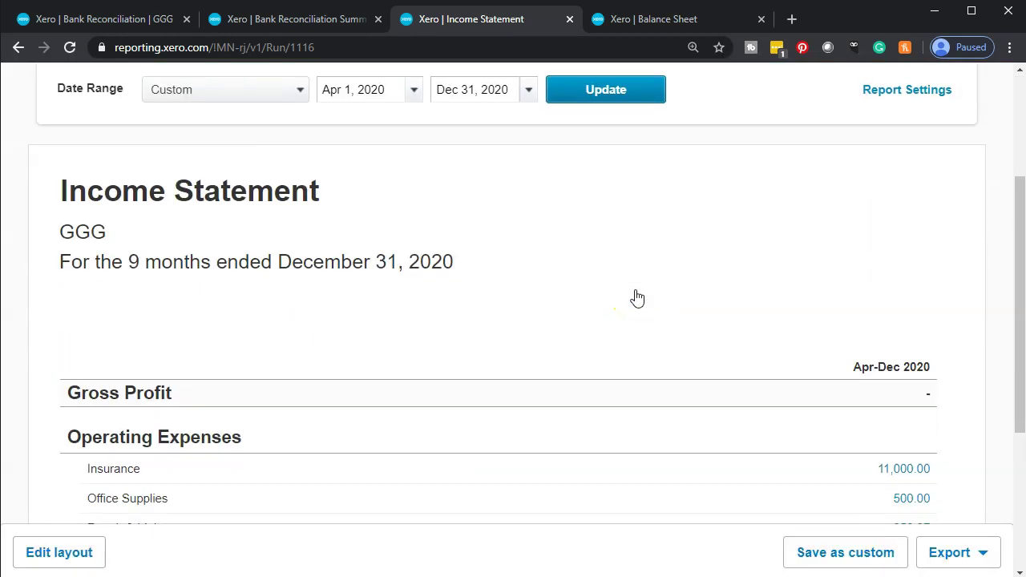
pyautogui.scroll(-1, 637, 297)
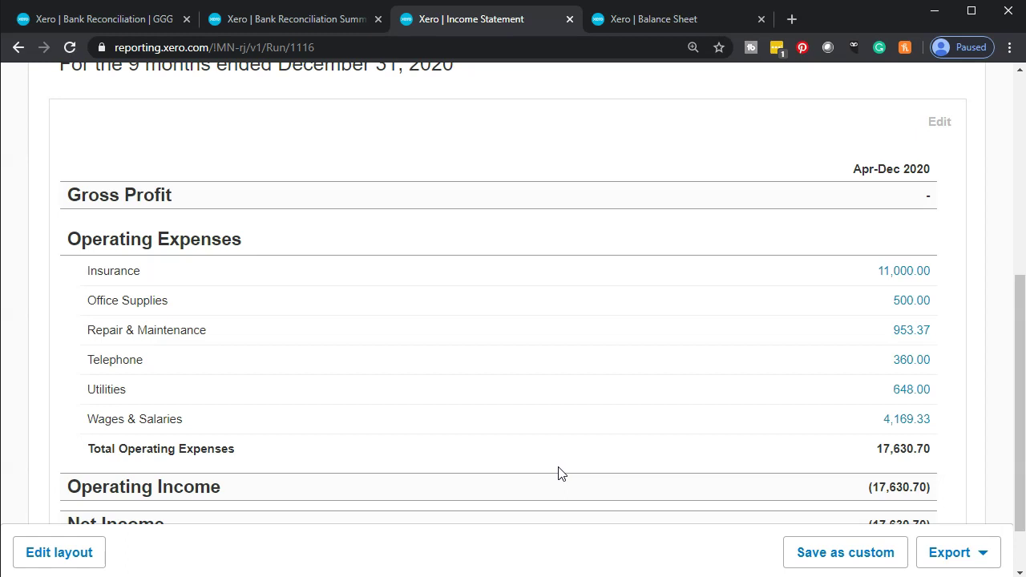
# Compare the Balance in Xero on the Bank Reconciliation Summary with the Checking - Chase balance on the Balance Sheet.
pyautogui.click(288, 22)
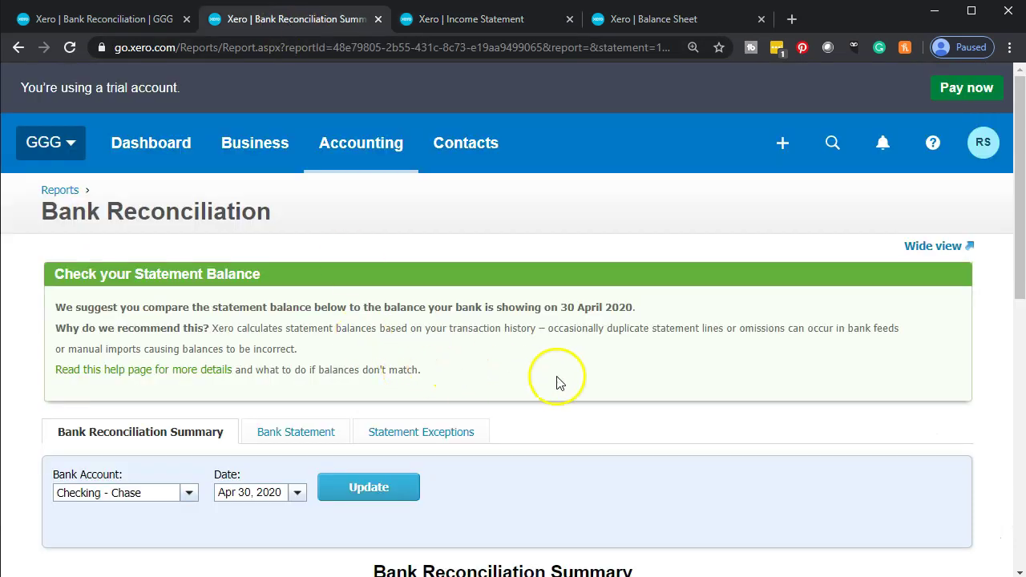
pyautogui.scroll(-4, 634, 382)
pyautogui.scroll(-1, 633, 382)
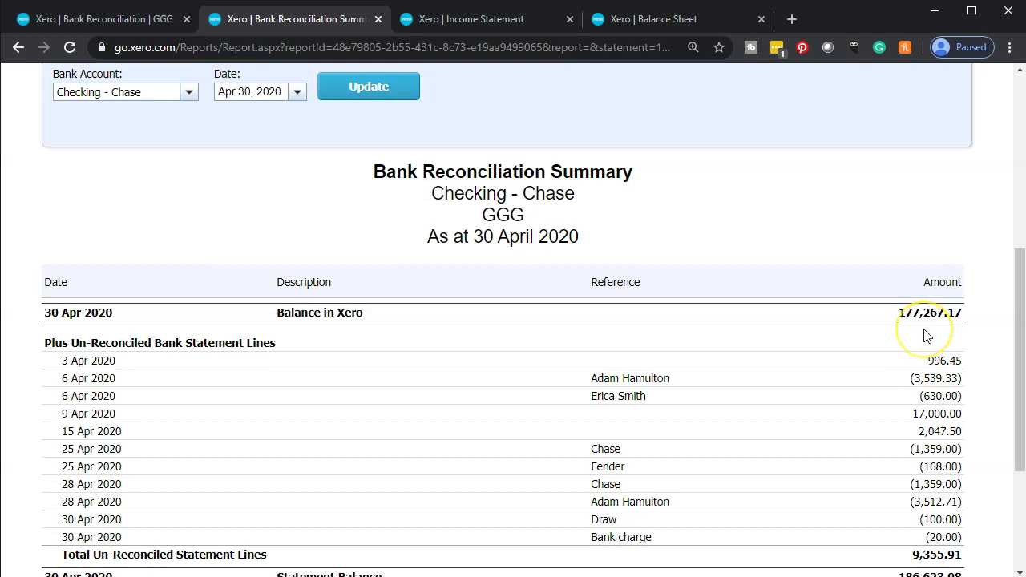
pyautogui.click(674, 23)
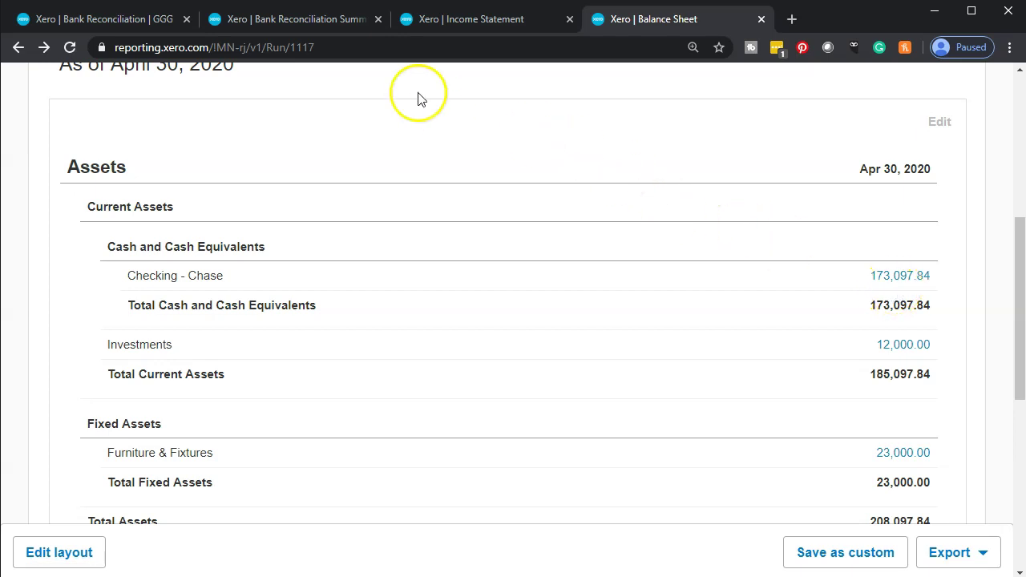
# Update the Bank Reconciliation Summary for Checking - Chase as of Apr 30, 2020 and check its balance against the Balance Sheet.
pyautogui.click(325, 24)
pyautogui.scroll(-2, 734, 492)
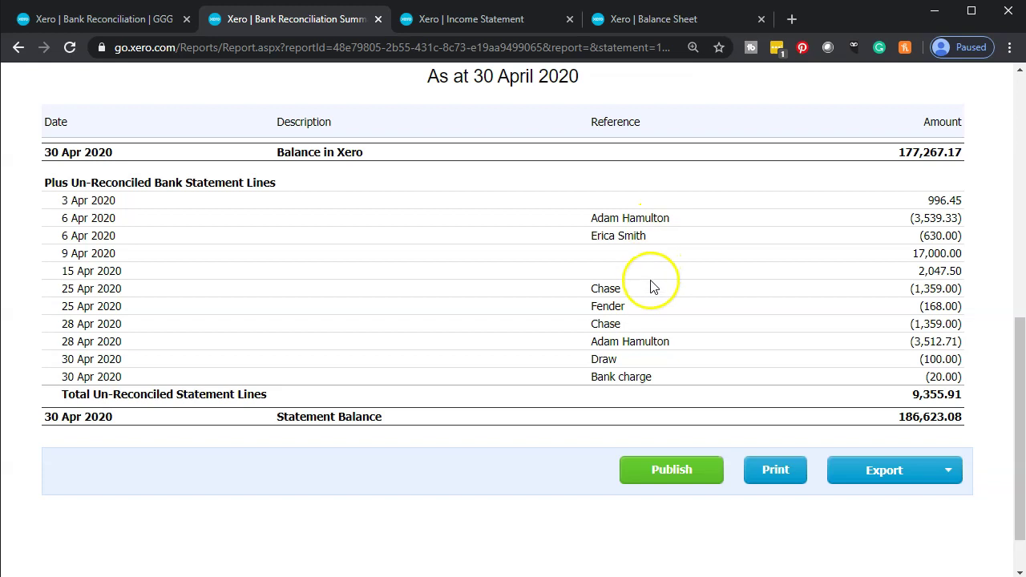
pyautogui.scroll(2, 653, 276)
pyautogui.click(388, 95)
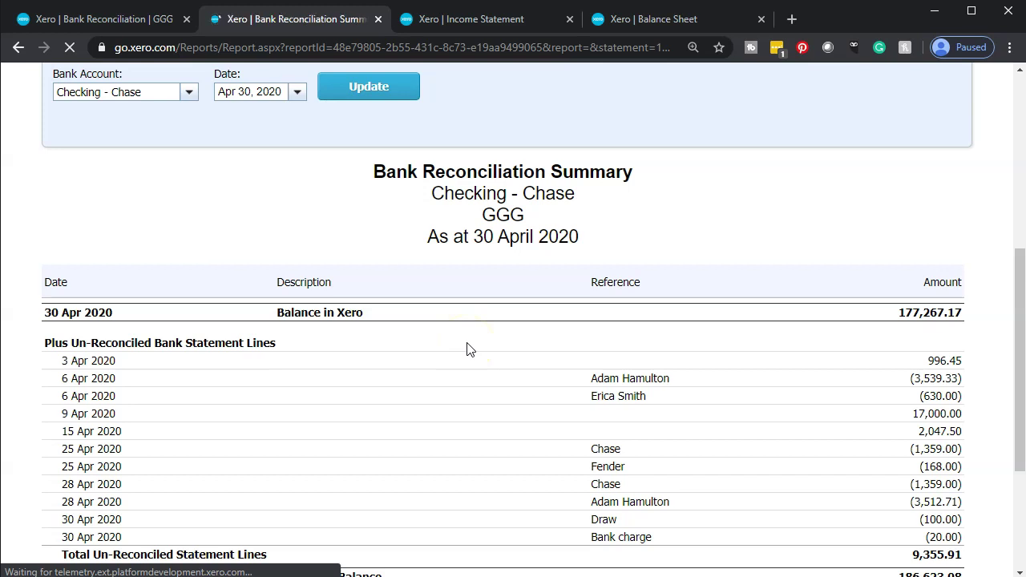
pyautogui.scroll(-7, 470, 349)
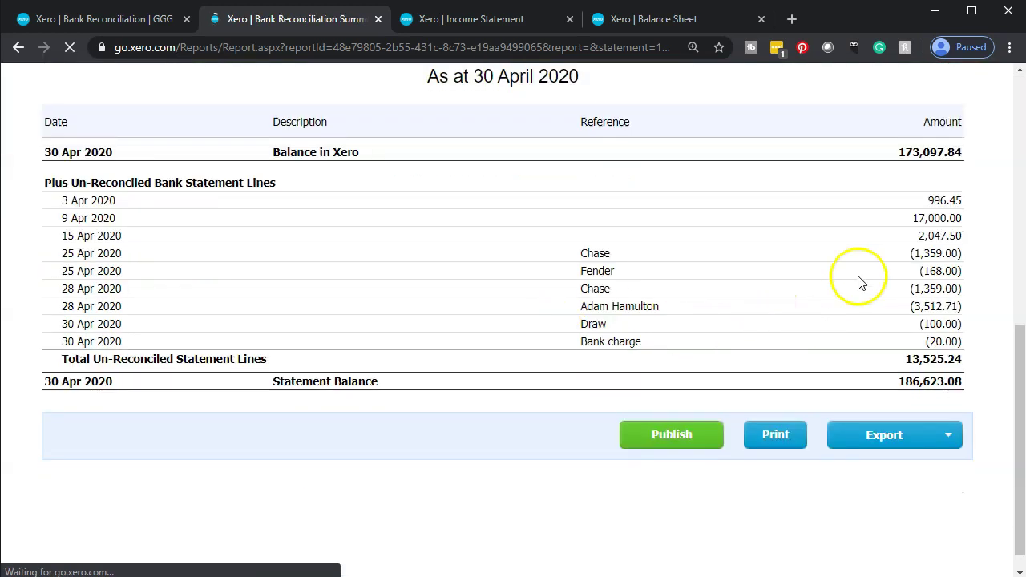
pyautogui.click(621, 19)
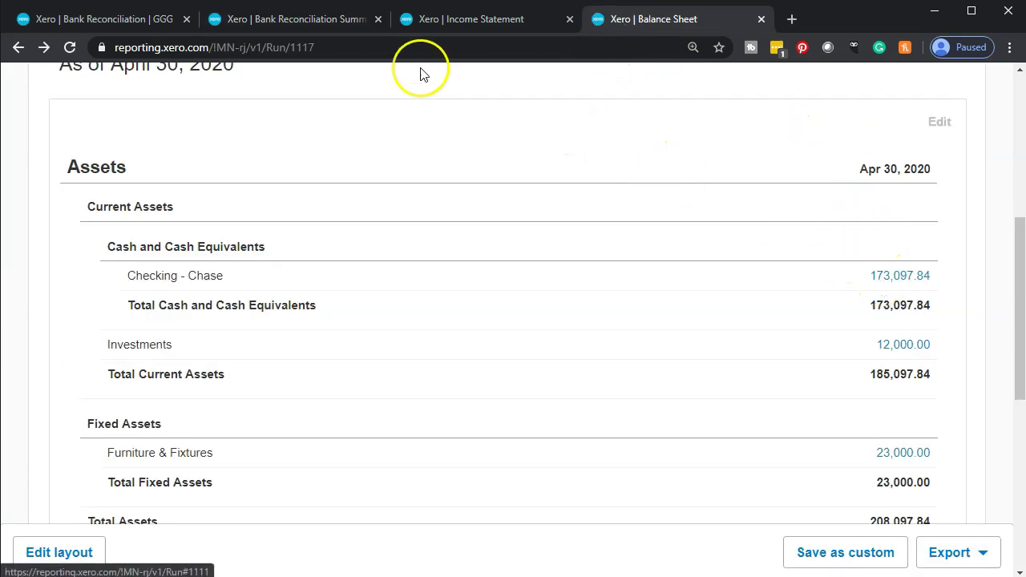
pyautogui.click(308, 20)
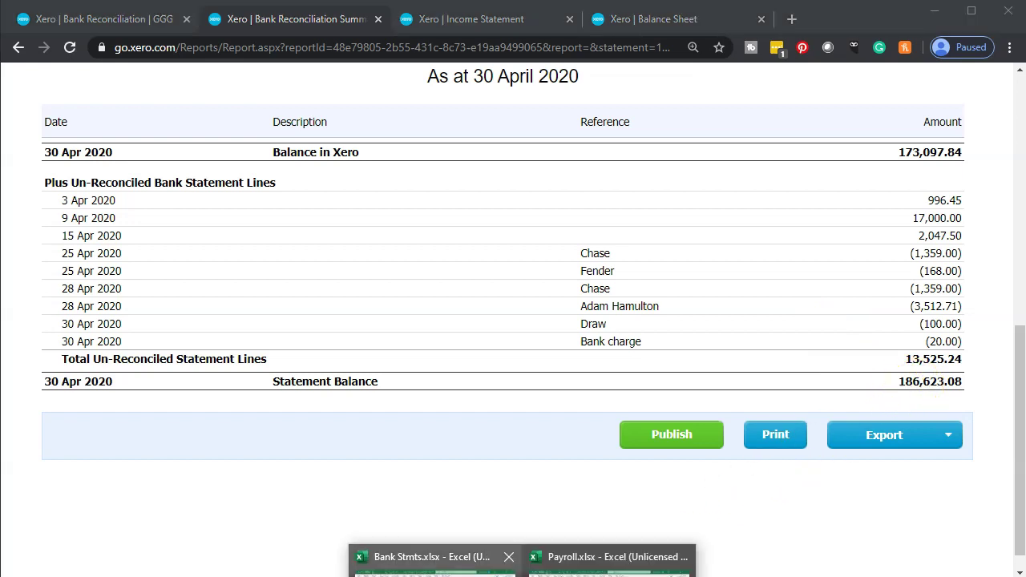
# Switch to the Bank Stmts.xlsx workbook in Excel and compare the April 30 balance in G7 with Xero's statement balance.
pyautogui.click(417, 561)
pyautogui.click(485, 304)
pyautogui.scroll(2, 469, 329)
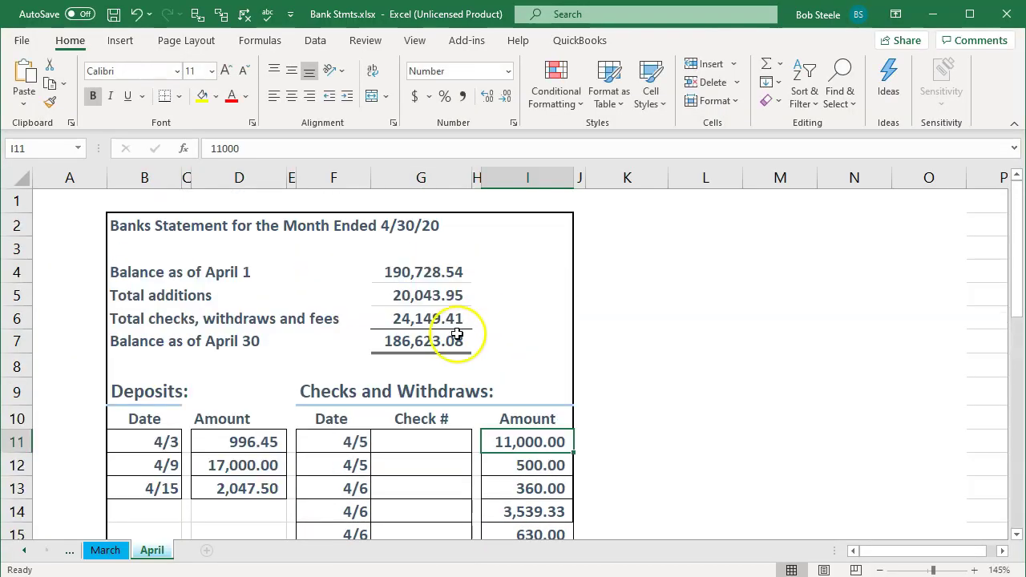
pyautogui.click(453, 341)
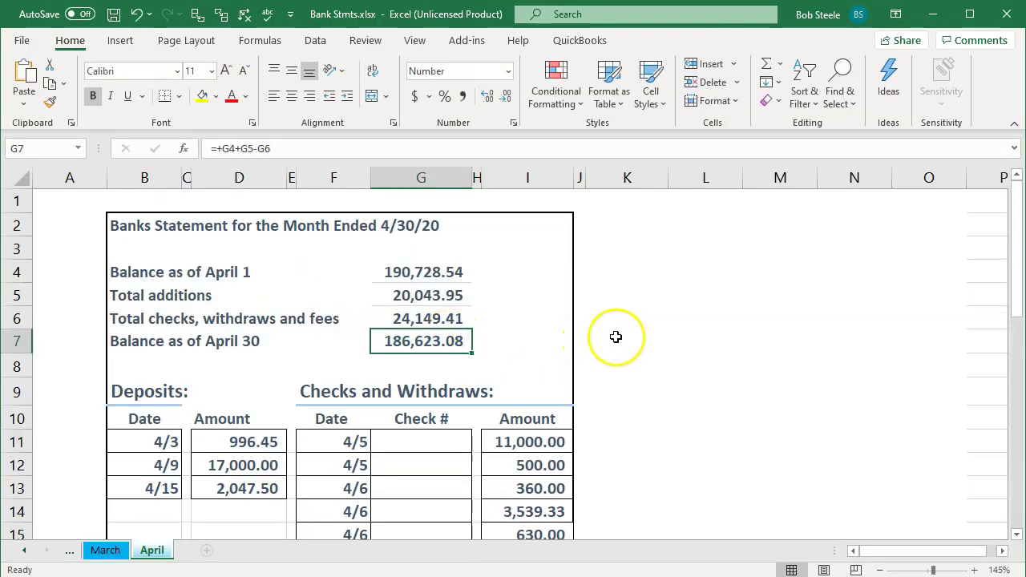
pyautogui.click(931, 22)
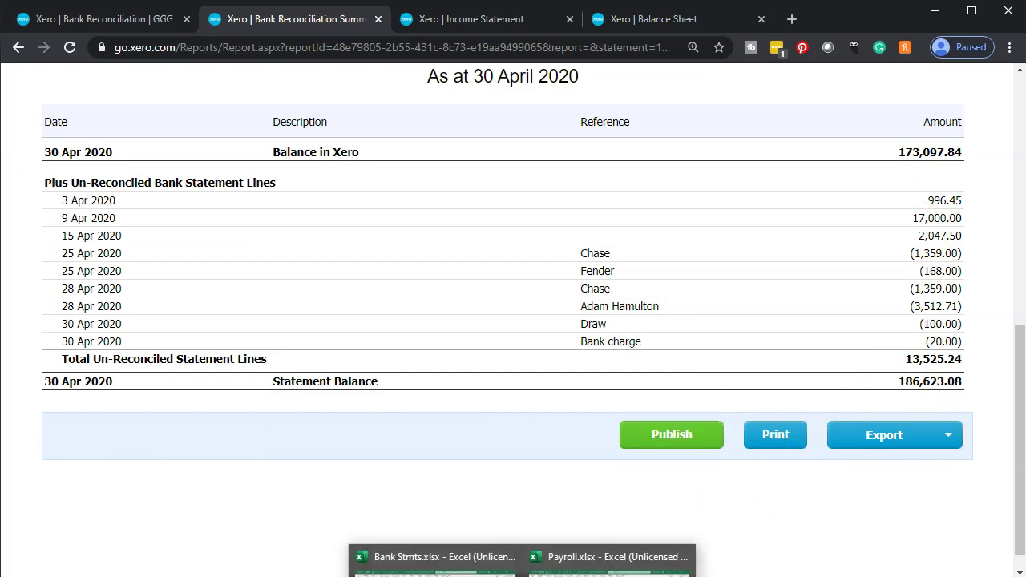
pyautogui.click(405, 557)
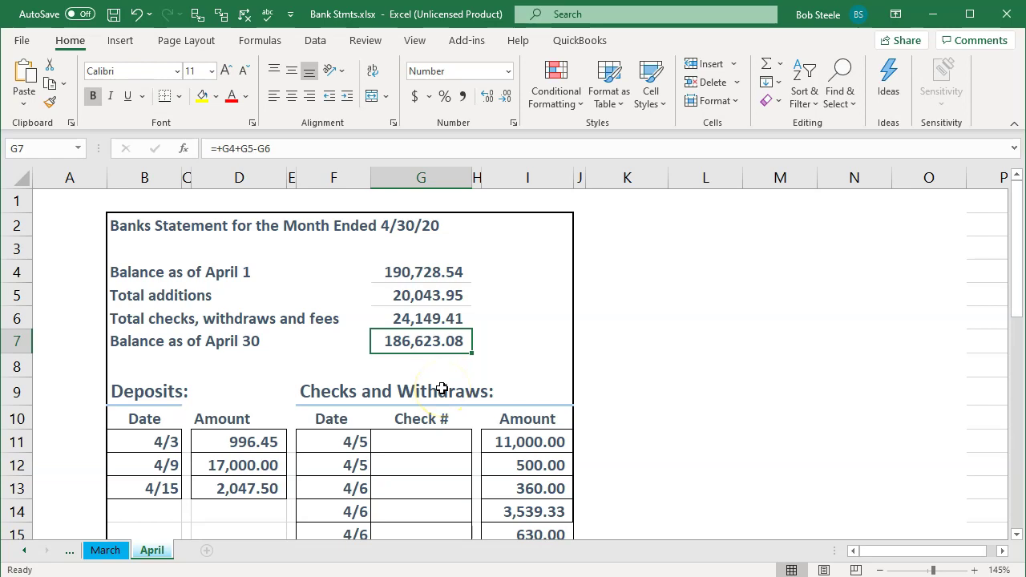
# Return to Xero's Bank Reconciliation page and review the first remaining unreconciled statement lines for Checking - Chase.
pyautogui.click(931, 14)
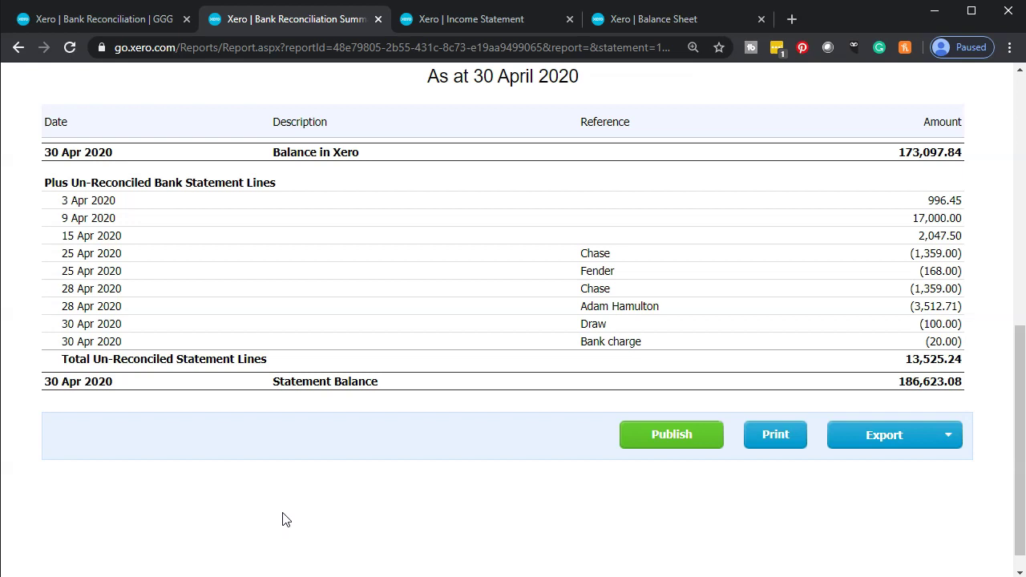
pyautogui.click(100, 23)
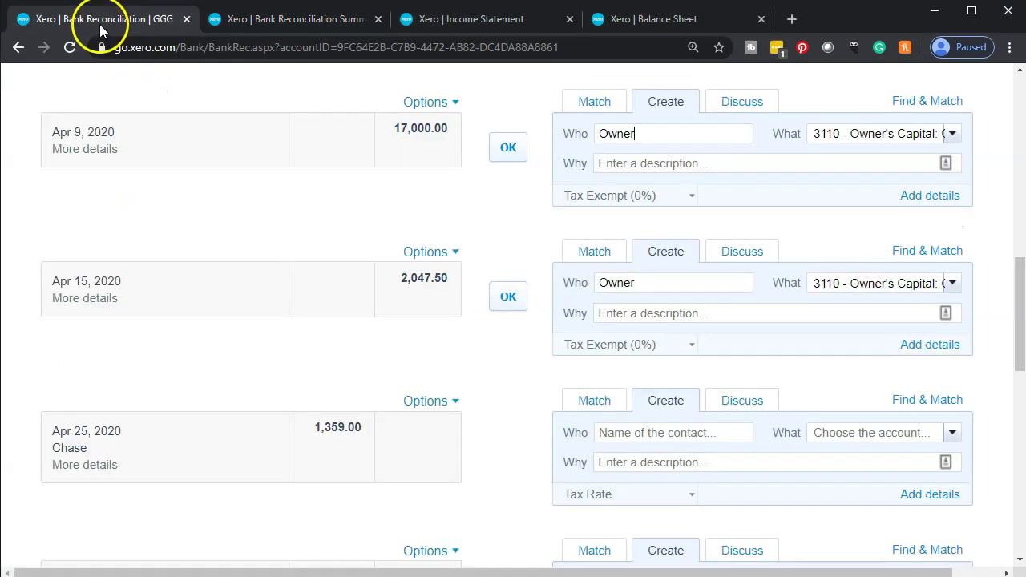
pyautogui.scroll(7, 136, 430)
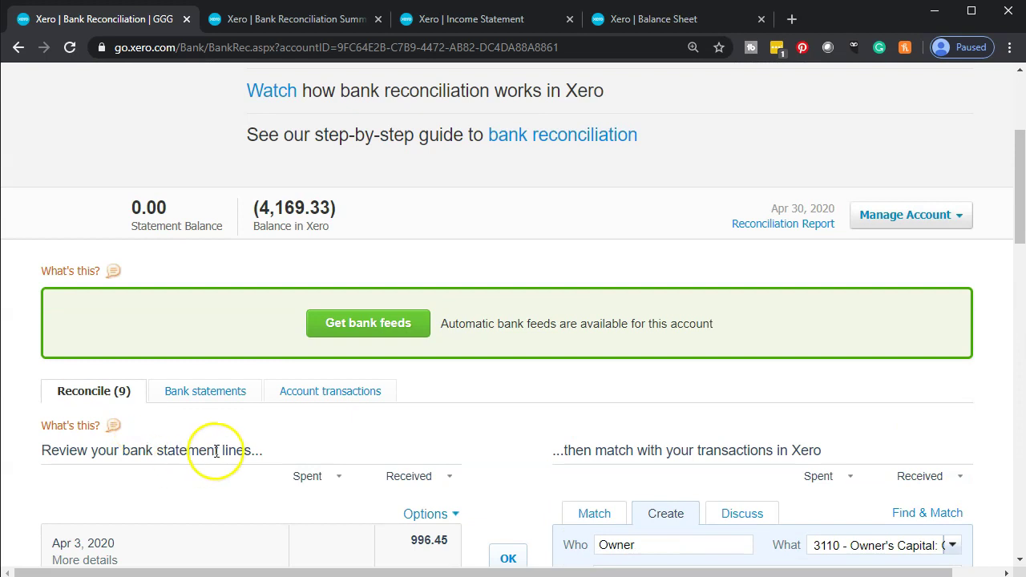
# Open the imported bank statement lines for Checking - Chase and review their balances and reconciliation statuses.
pyautogui.click(202, 392)
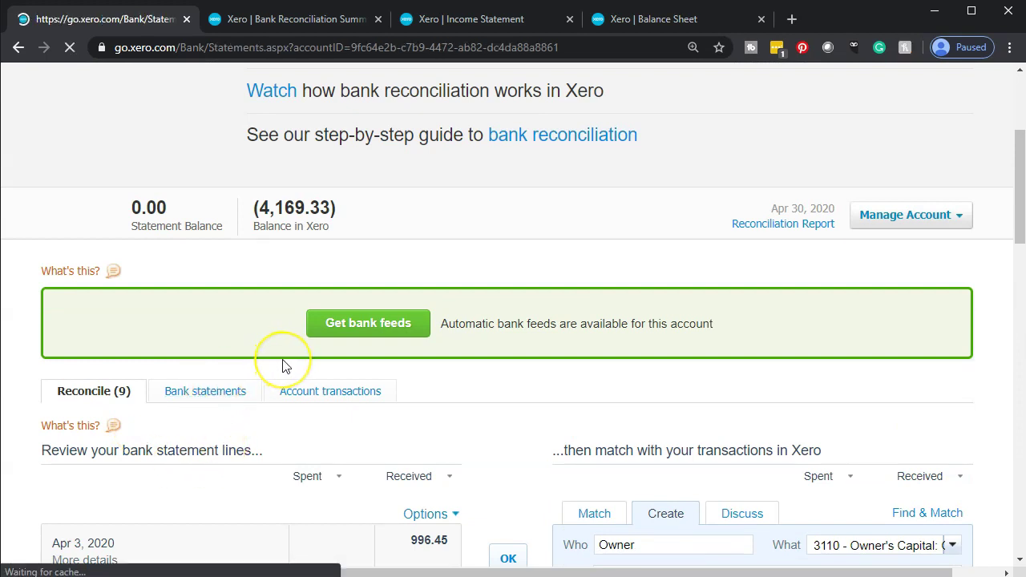
pyautogui.scroll(-1, 282, 366)
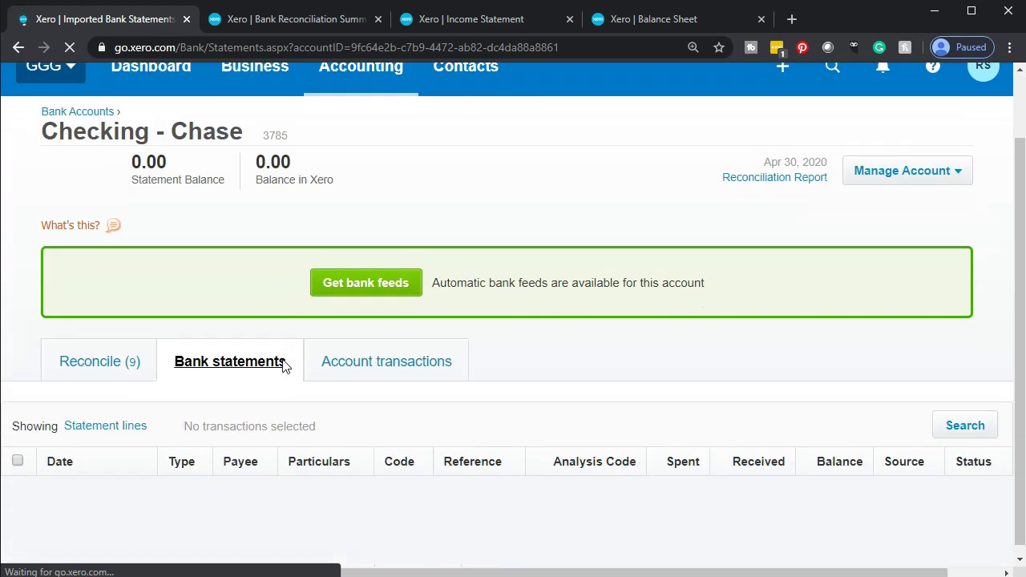
pyautogui.scroll(-2, 282, 366)
pyautogui.scroll(-2, 283, 366)
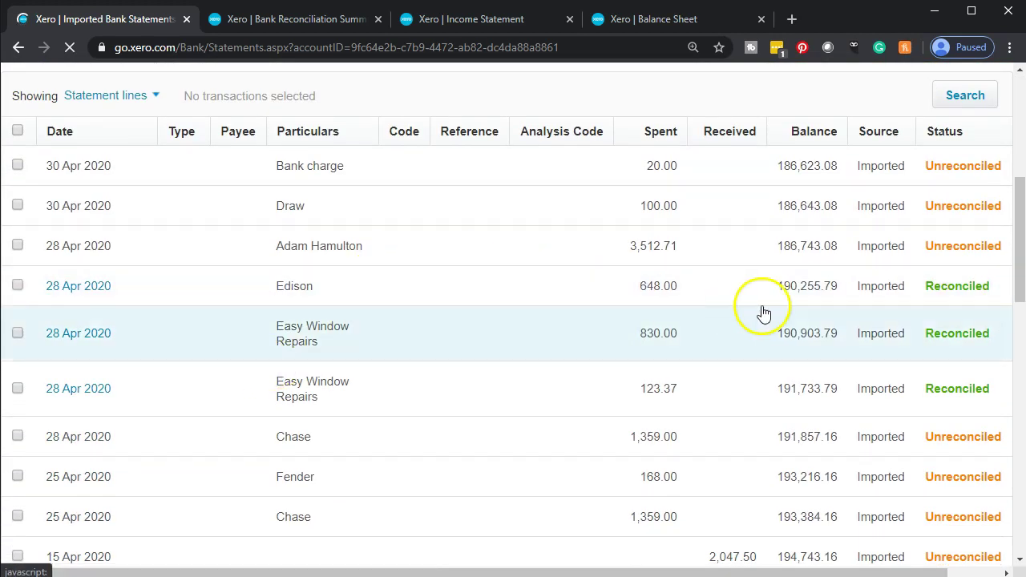
pyautogui.click(859, 313)
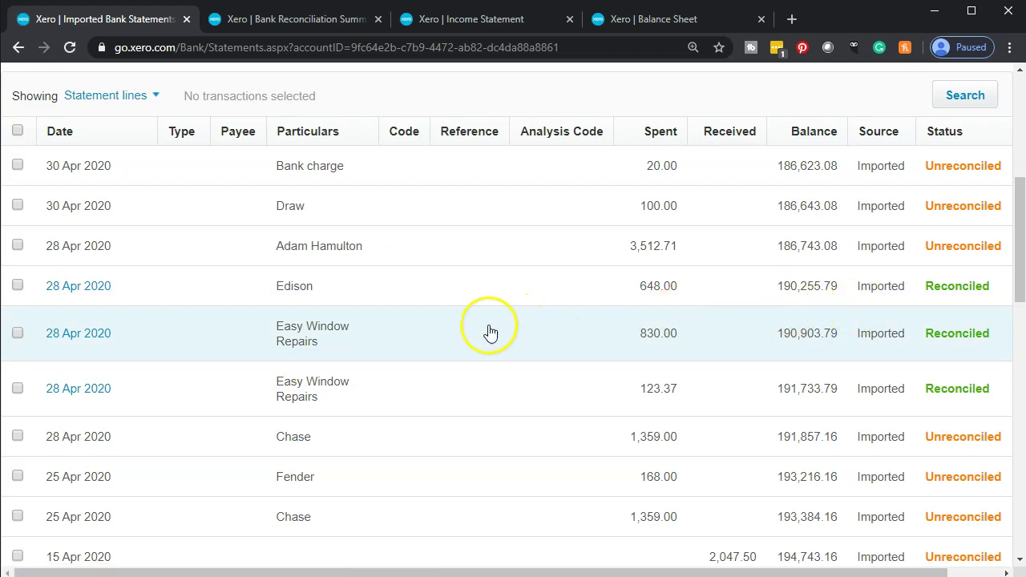
pyautogui.scroll(-4, 449, 341)
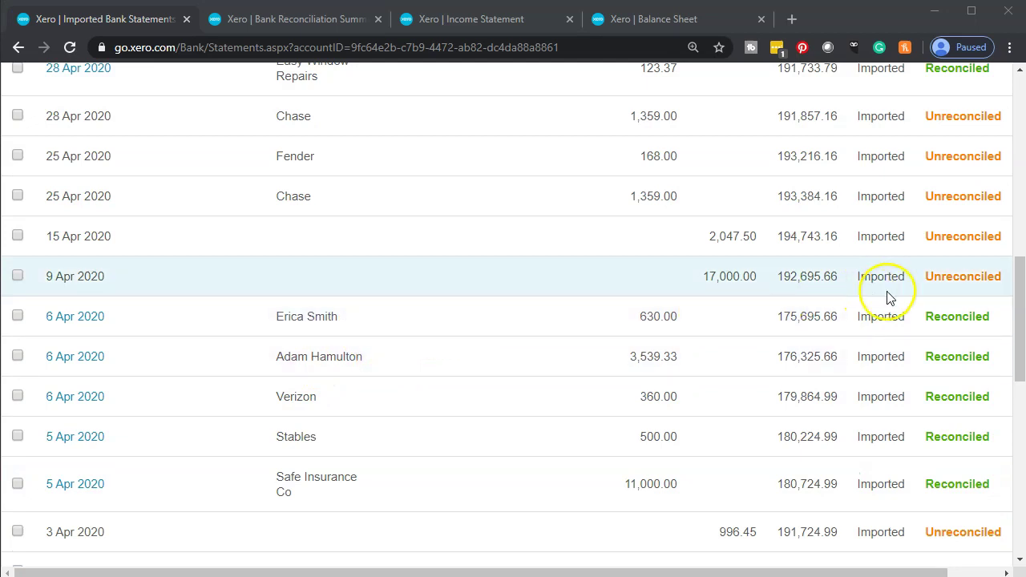
pyautogui.scroll(3, 568, 481)
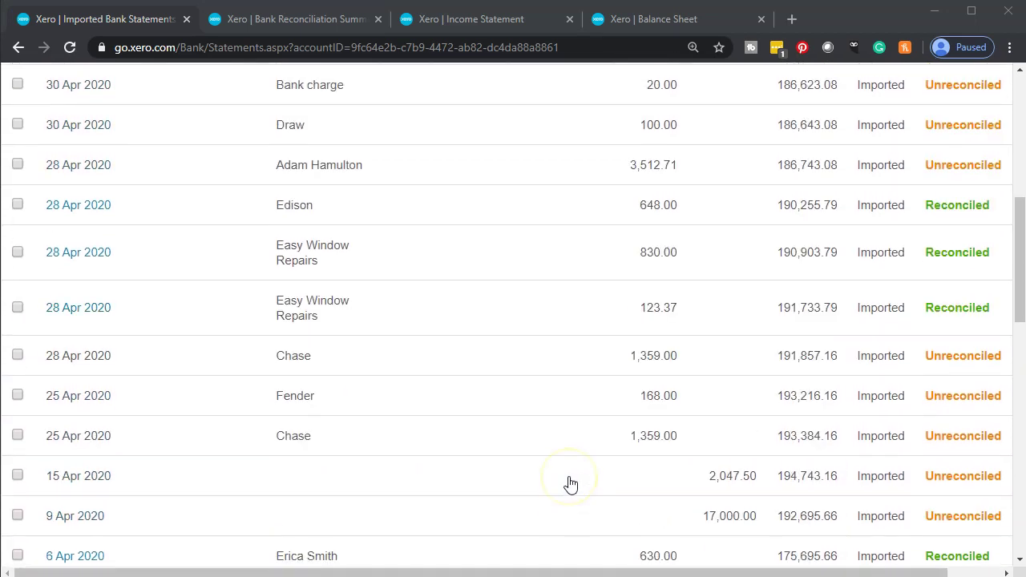
pyautogui.scroll(1, 569, 484)
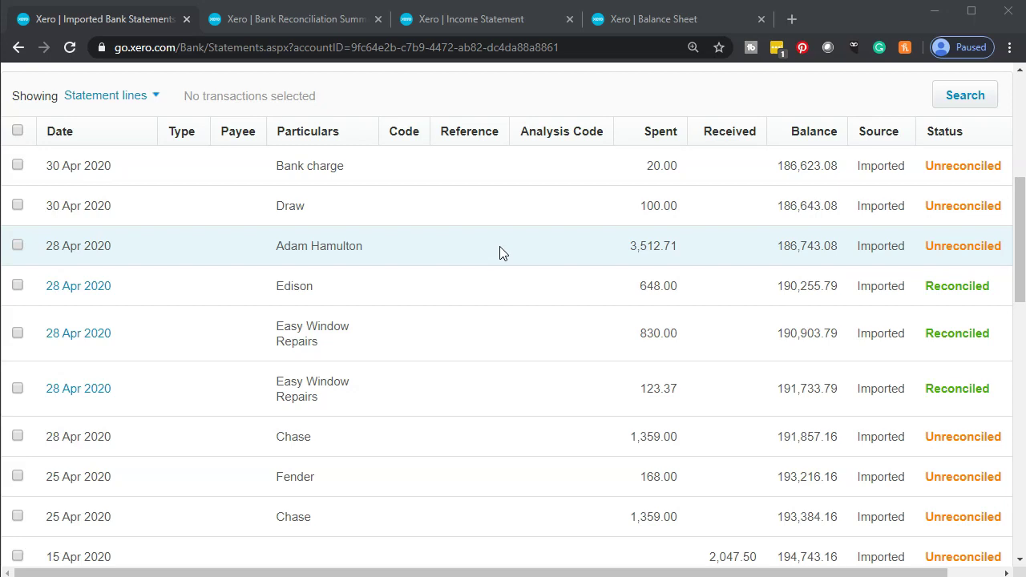
pyautogui.click(336, 265)
pyautogui.click(103, 19)
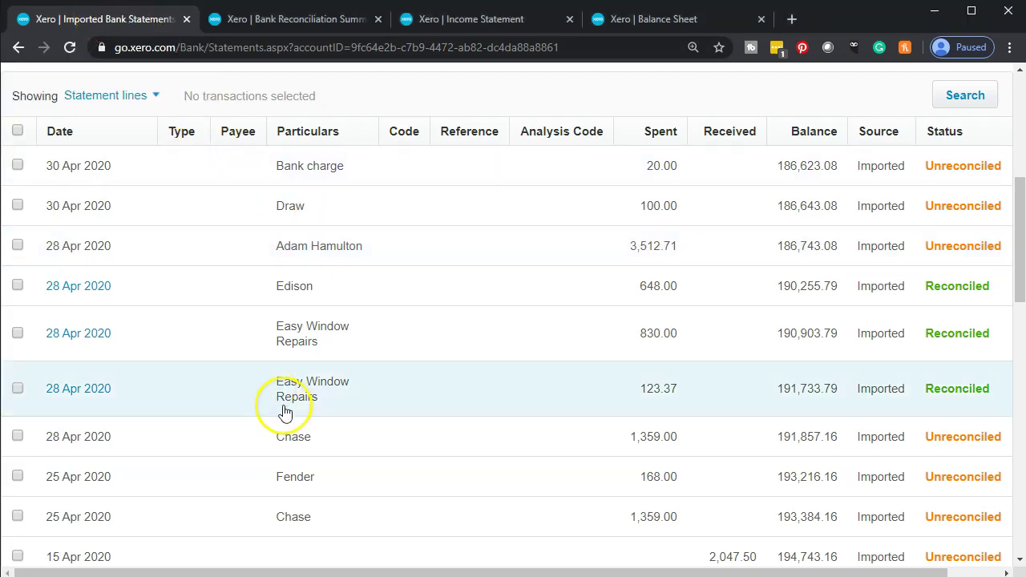
# Return to the reconcile list and reconcile the Apr 28, 2020 payroll payment of 3,512.71 to 6680 - Wages & Salaries with the description Payroll.
pyautogui.scroll(3, 285, 412)
pyautogui.click(101, 279)
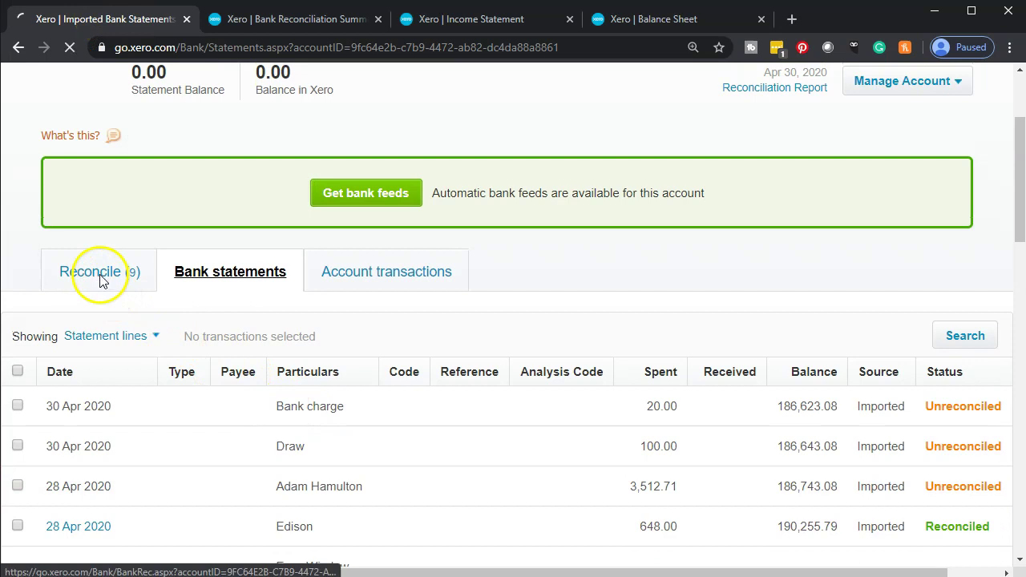
pyautogui.click(372, 377)
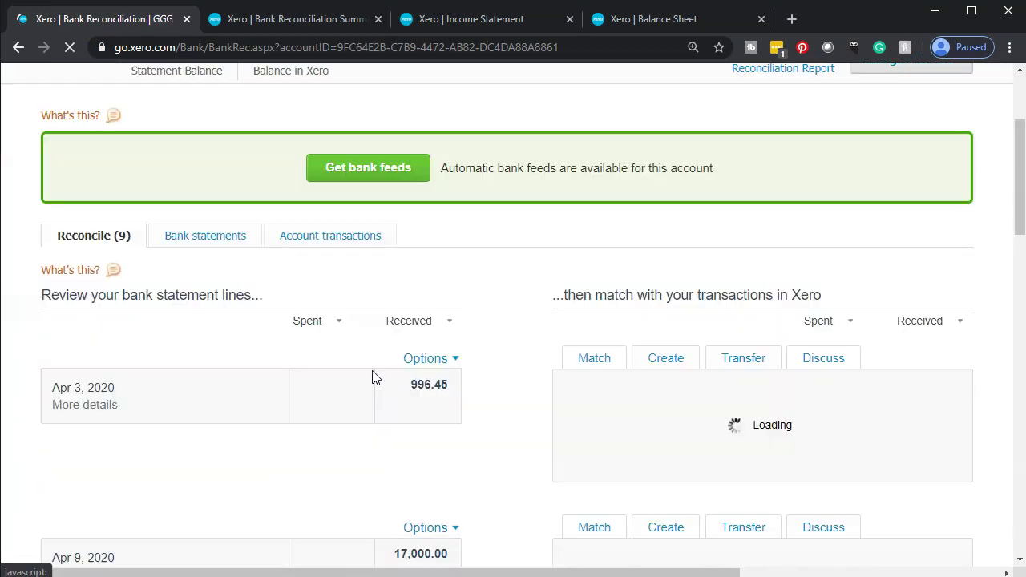
pyautogui.scroll(-1, 372, 377)
pyautogui.scroll(-3, 372, 377)
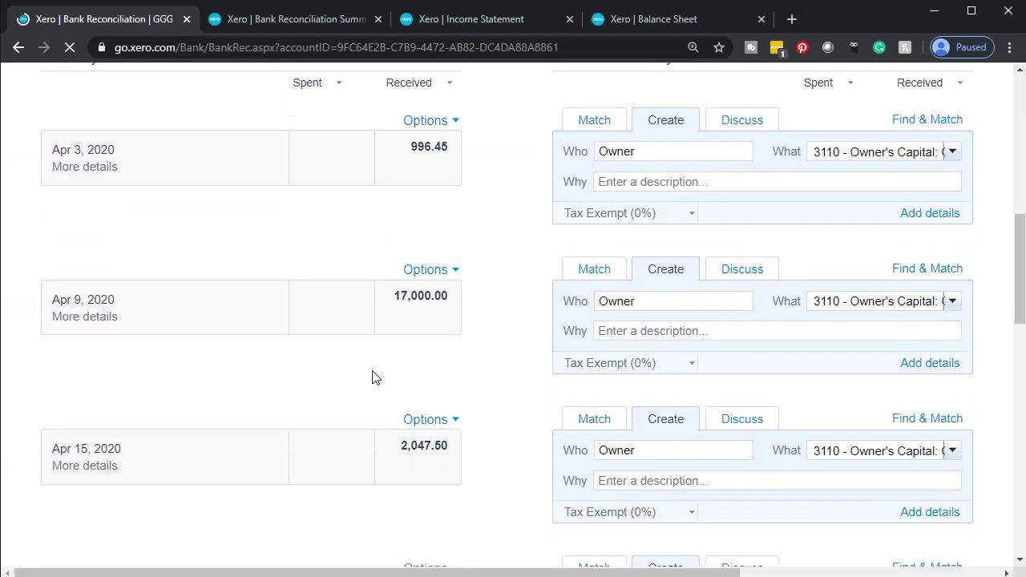
pyautogui.scroll(-1, 372, 377)
pyautogui.click(366, 321)
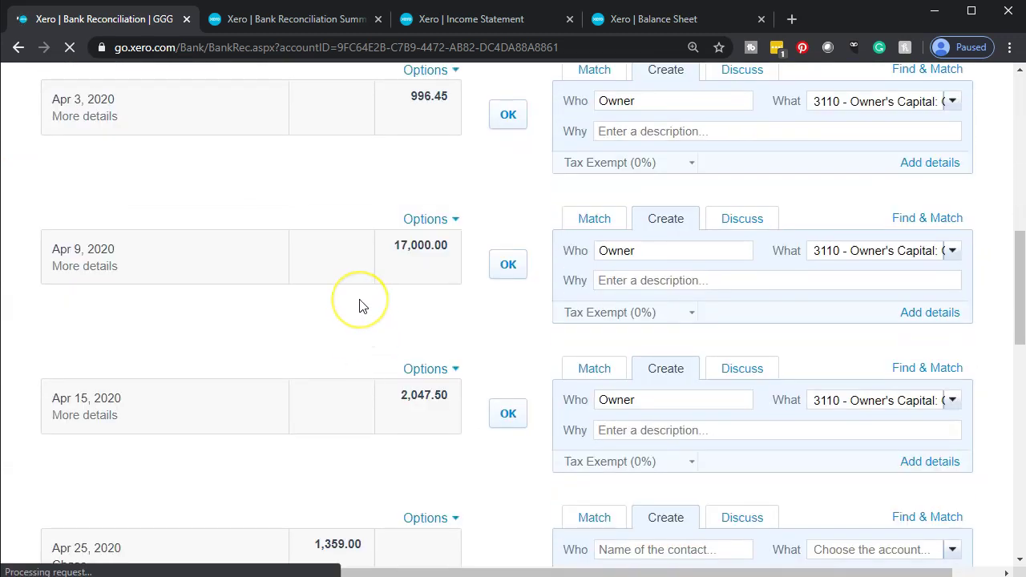
pyautogui.scroll(-4, 360, 305)
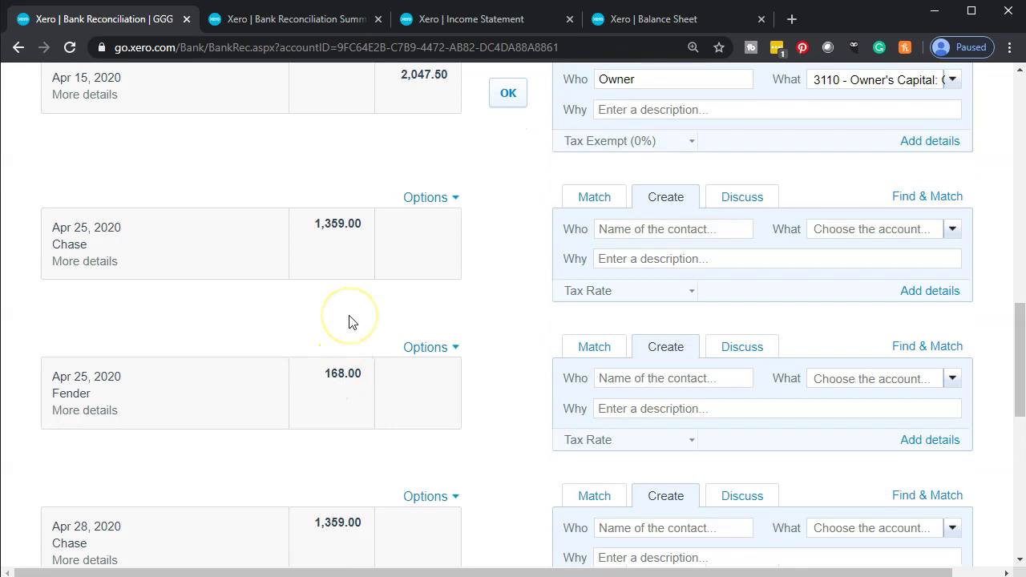
pyautogui.scroll(-1, 349, 320)
pyautogui.scroll(-2, 349, 321)
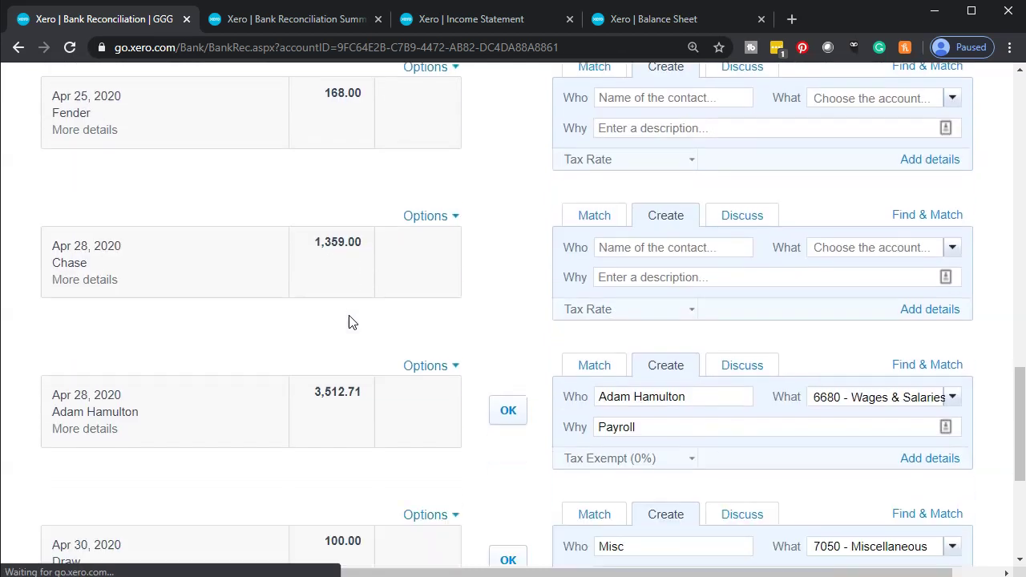
pyautogui.scroll(-1, 245, 394)
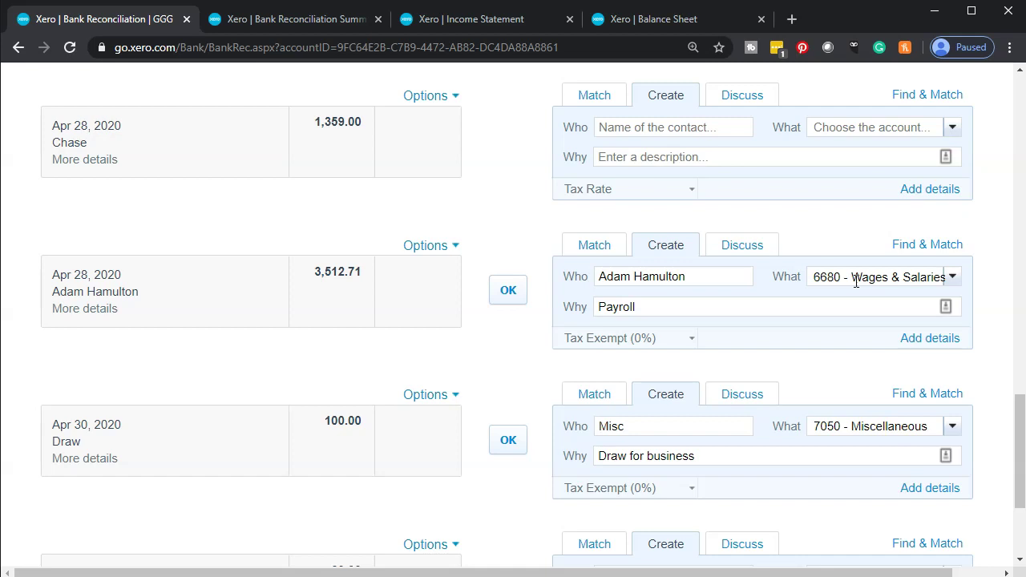
pyautogui.click(510, 292)
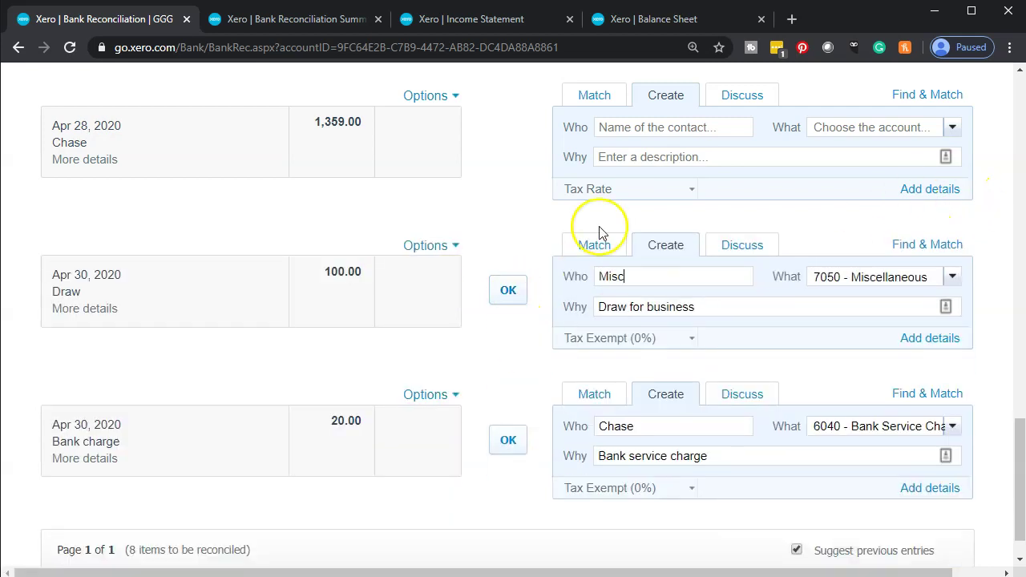
# Update the Balance Sheet as of Apr 30, 2020 and check the Checking - Chase balance.
pyautogui.click(650, 20)
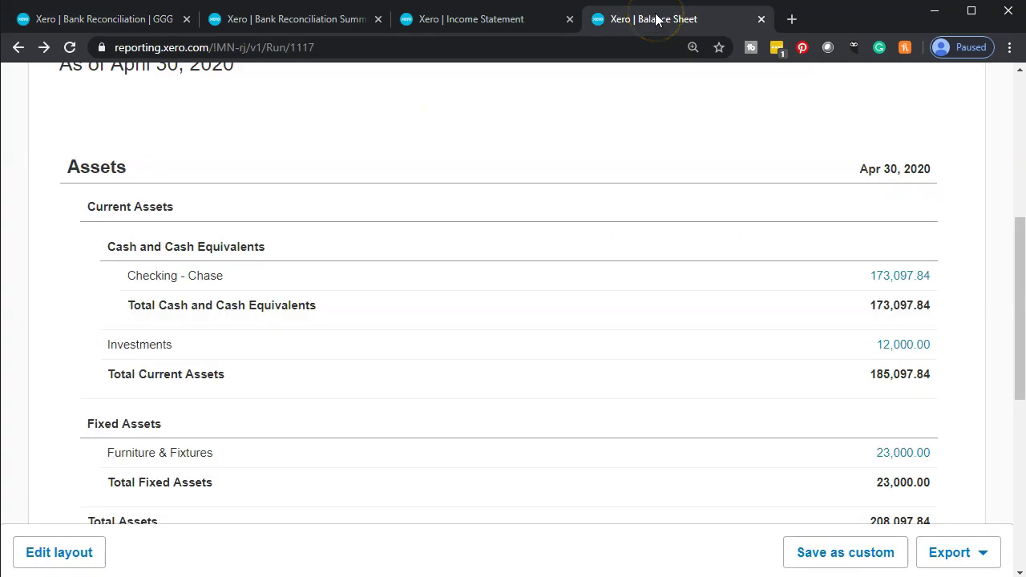
pyautogui.scroll(3, 591, 144)
pyautogui.click(521, 138)
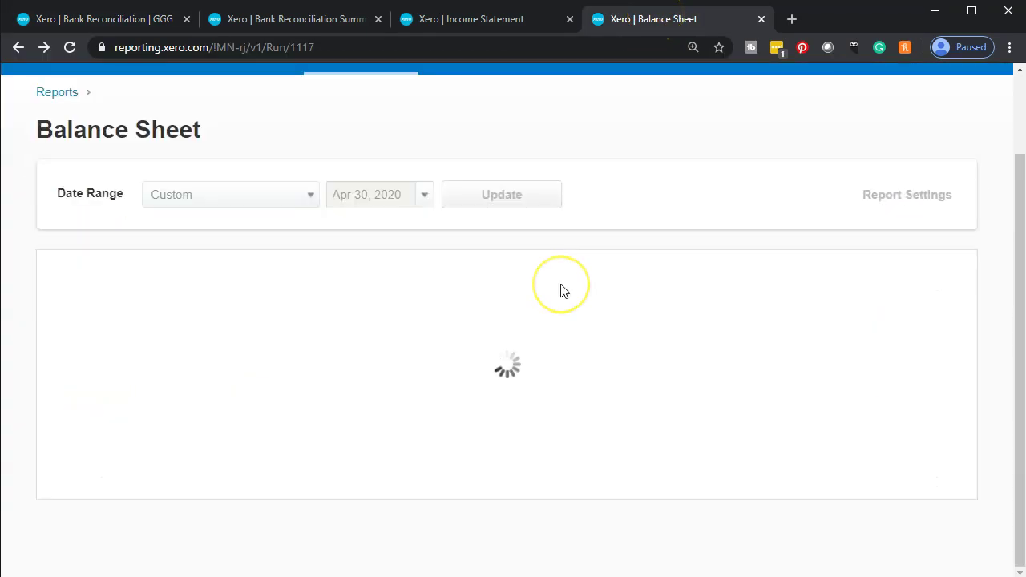
pyautogui.scroll(-4, 561, 291)
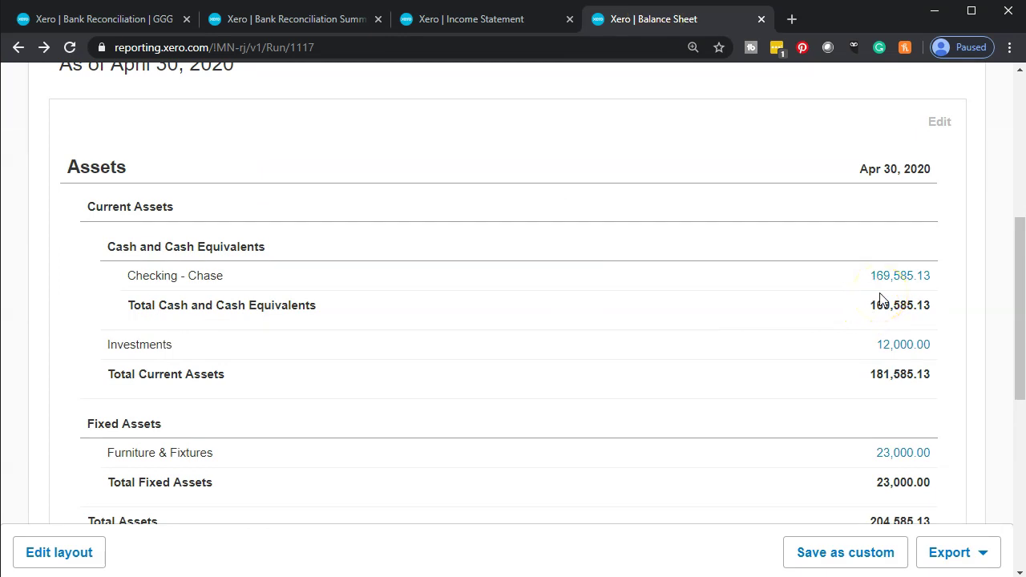
# Update the Income Statement for Apr 1 to Dec 31, 2020 and check the Wages & Salaries expense.
pyautogui.click(489, 23)
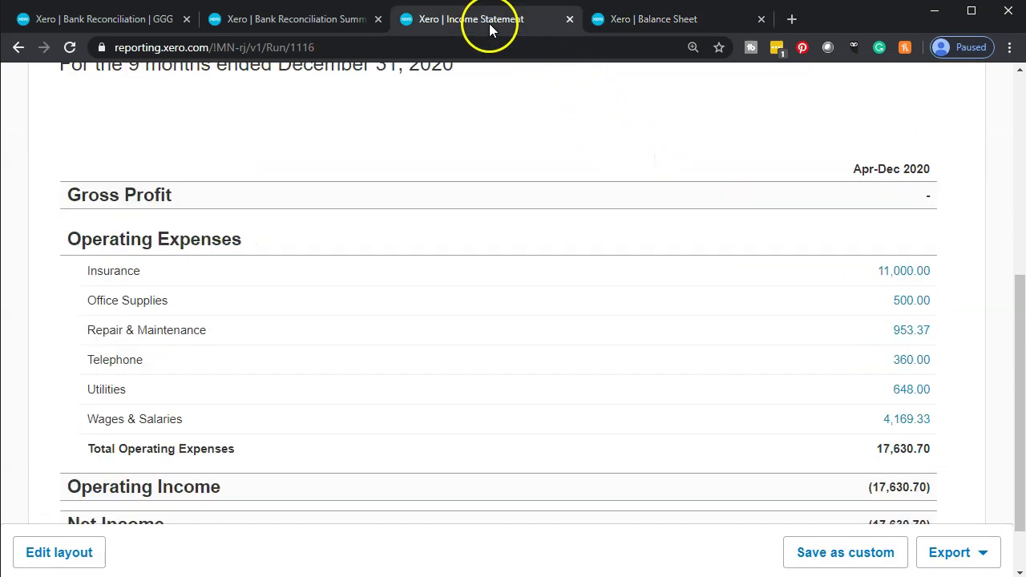
pyautogui.scroll(4, 489, 251)
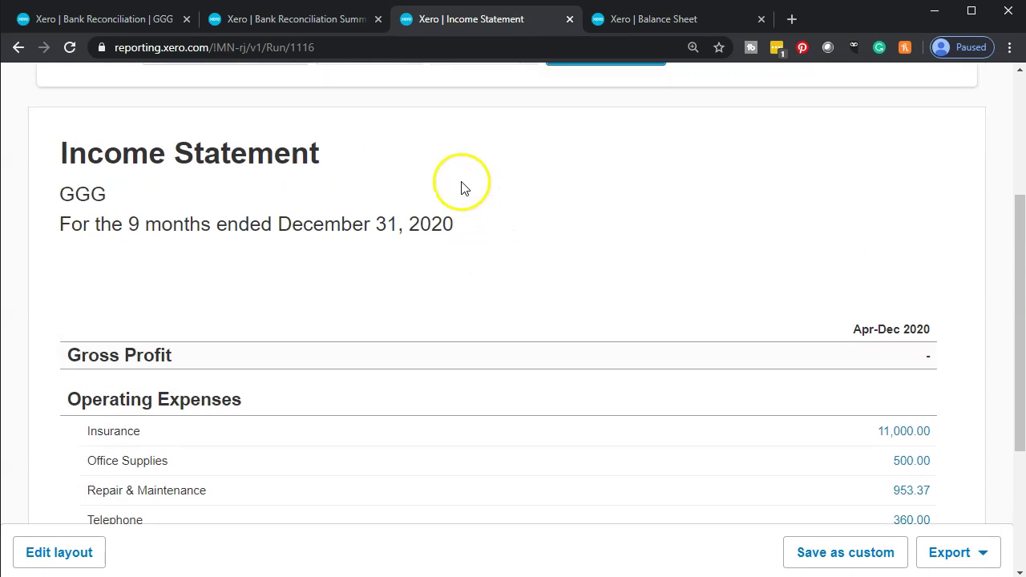
pyautogui.click(650, 214)
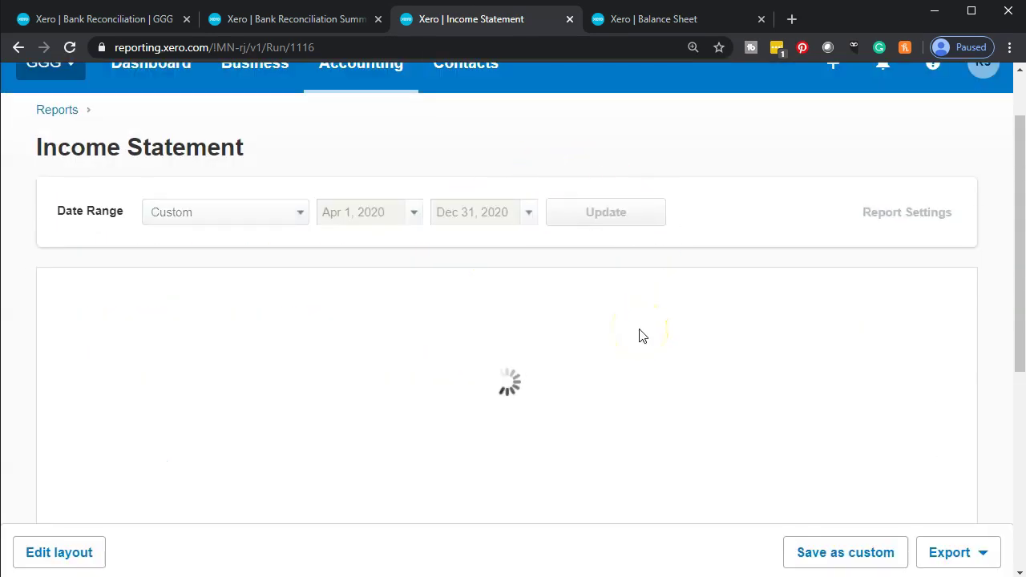
pyautogui.scroll(-1, 641, 335)
pyautogui.scroll(-3, 639, 335)
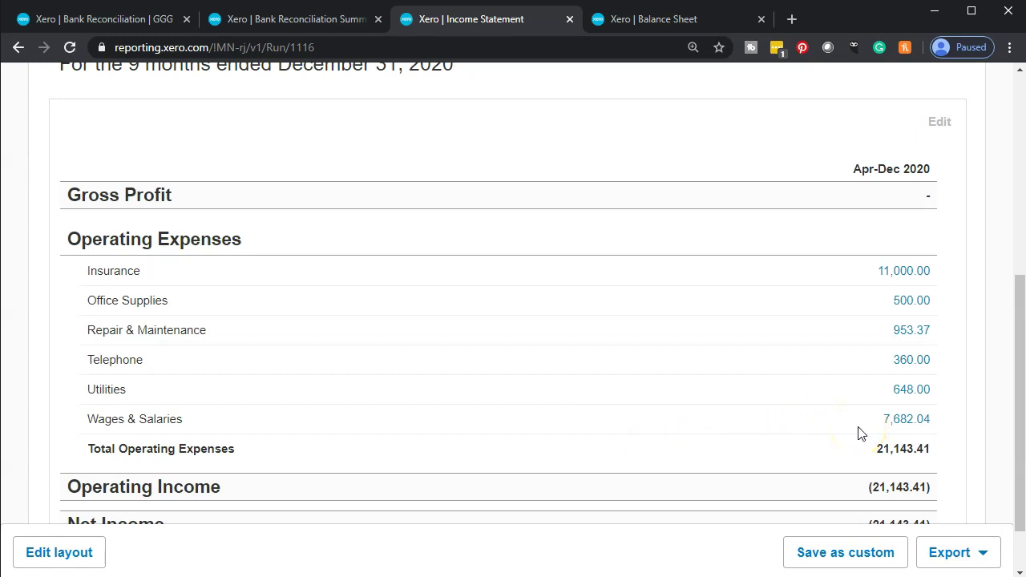
# Refresh the Bank Reconciliation Summary for Checking - Chase as of Apr 30, 2020 and compare its Balance in Xero with the Balance Sheet.
pyautogui.click(307, 24)
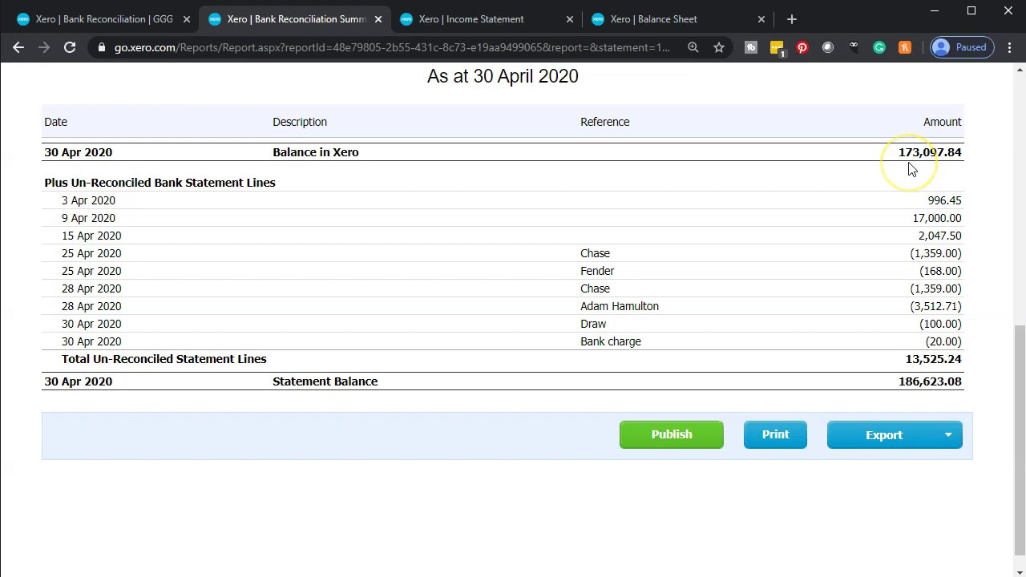
pyautogui.scroll(2, 911, 169)
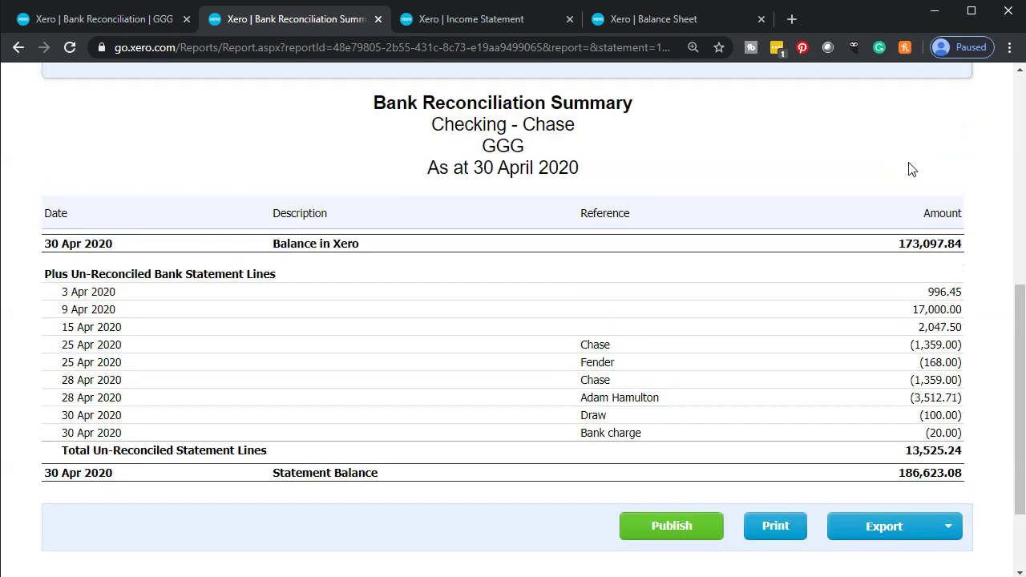
pyautogui.click(333, 94)
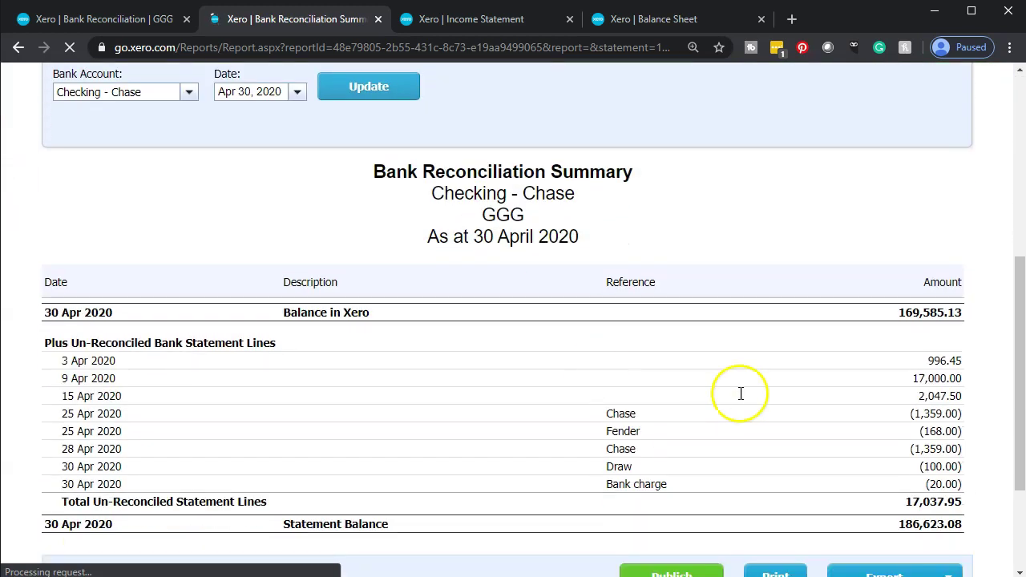
pyautogui.click(650, 21)
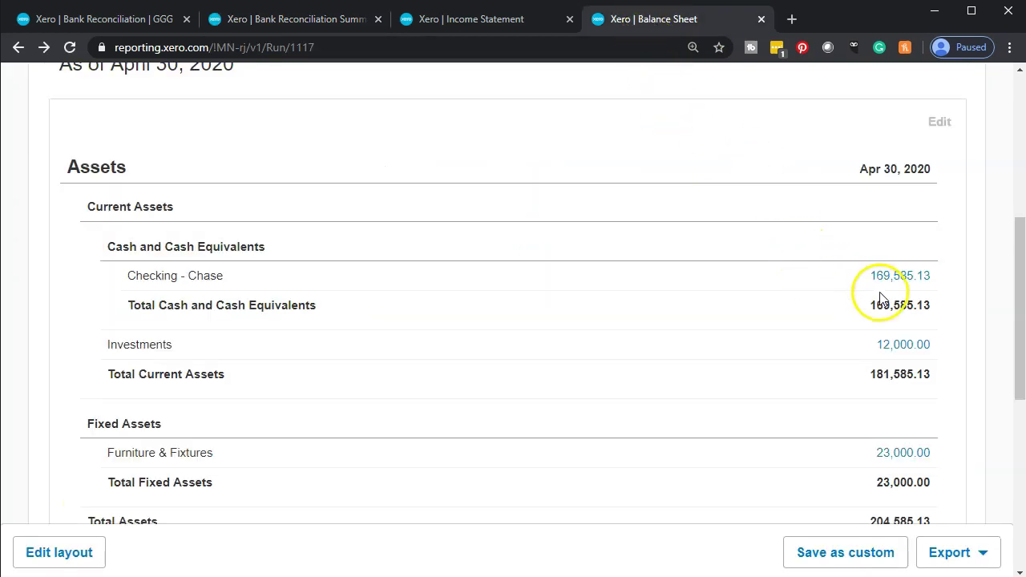
# Go back to the imported bank statements for Checking - Chase and check the status of the April 28 and April 6 payroll lines.
pyautogui.click(129, 21)
pyautogui.scroll(12, 240, 240)
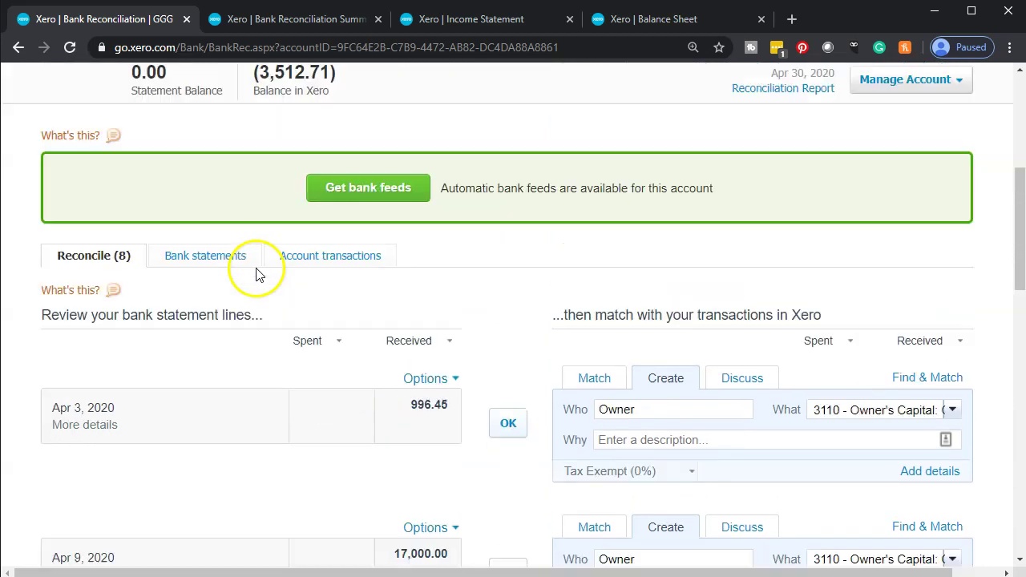
pyautogui.scroll(1, 257, 274)
pyautogui.click(204, 353)
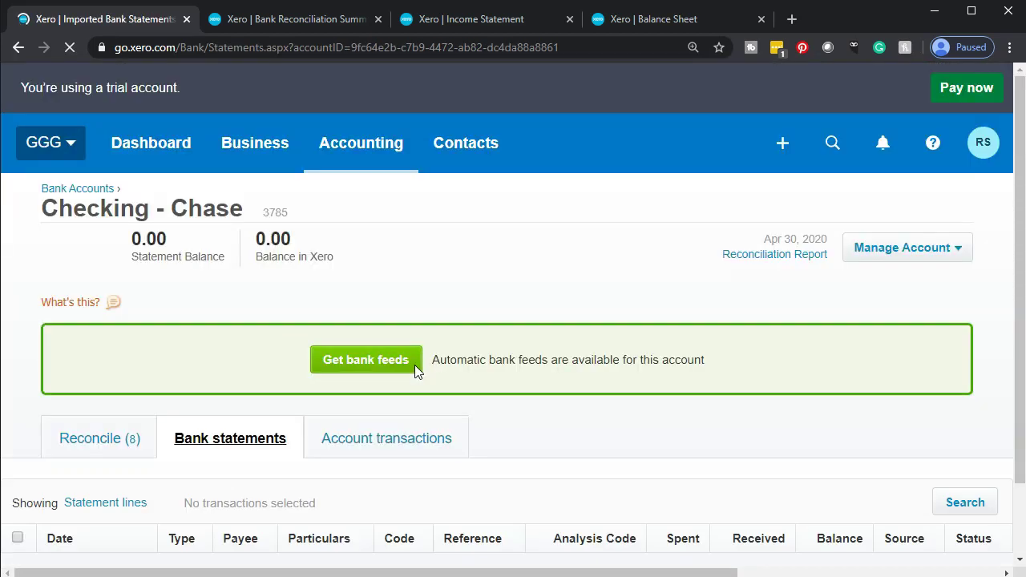
pyautogui.scroll(-1, 415, 371)
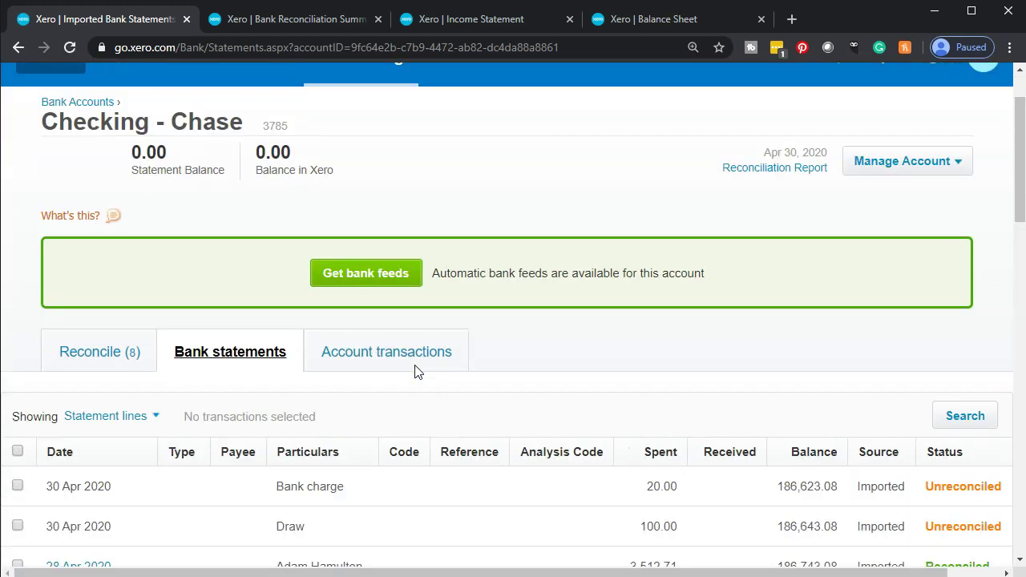
pyautogui.scroll(-4, 415, 371)
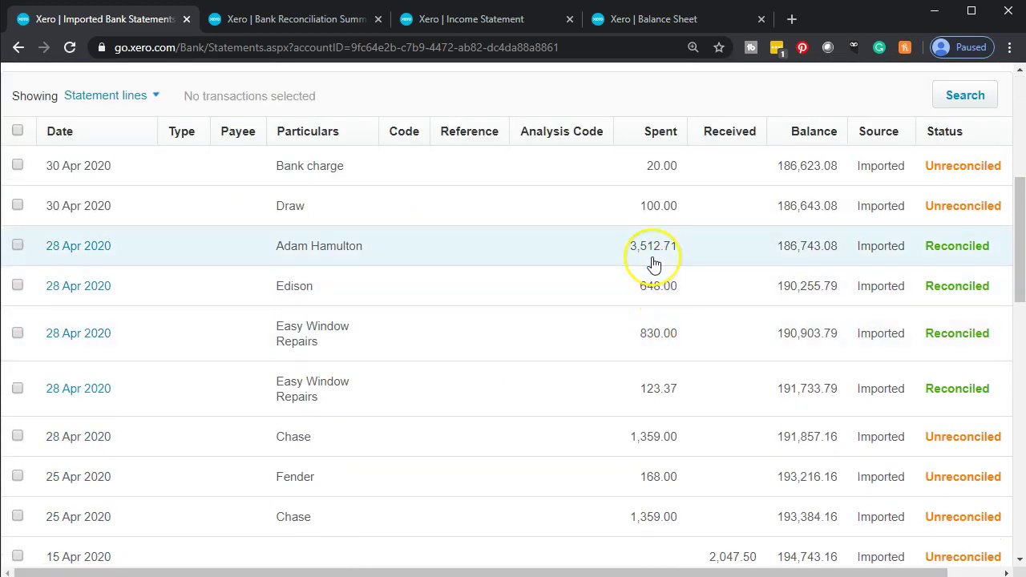
pyautogui.scroll(-4, 653, 265)
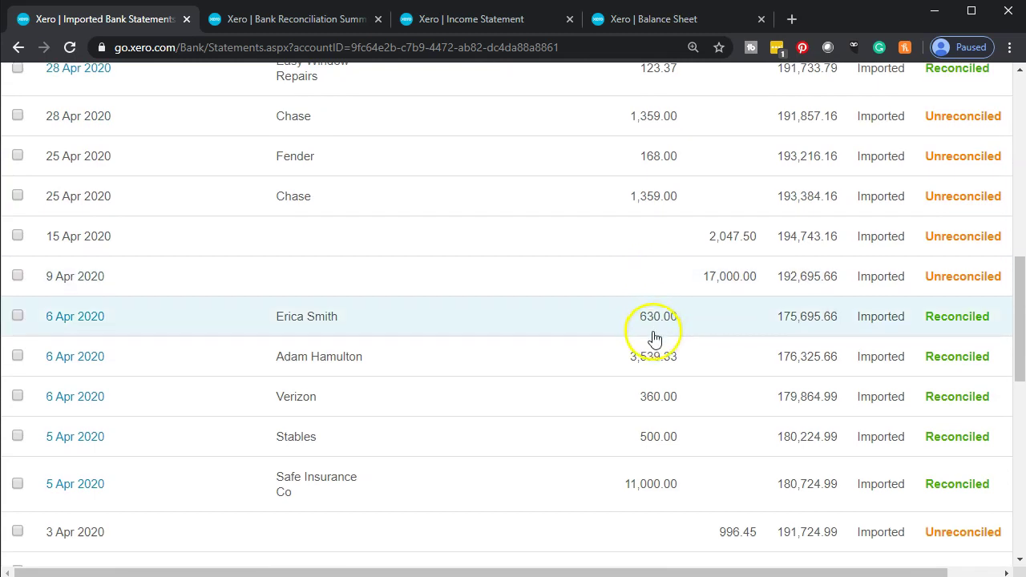
pyautogui.scroll(5, 653, 337)
pyautogui.scroll(1, 641, 345)
# Open the account transactions for Checking - Chase and review the recorded payments.
pyautogui.click(388, 201)
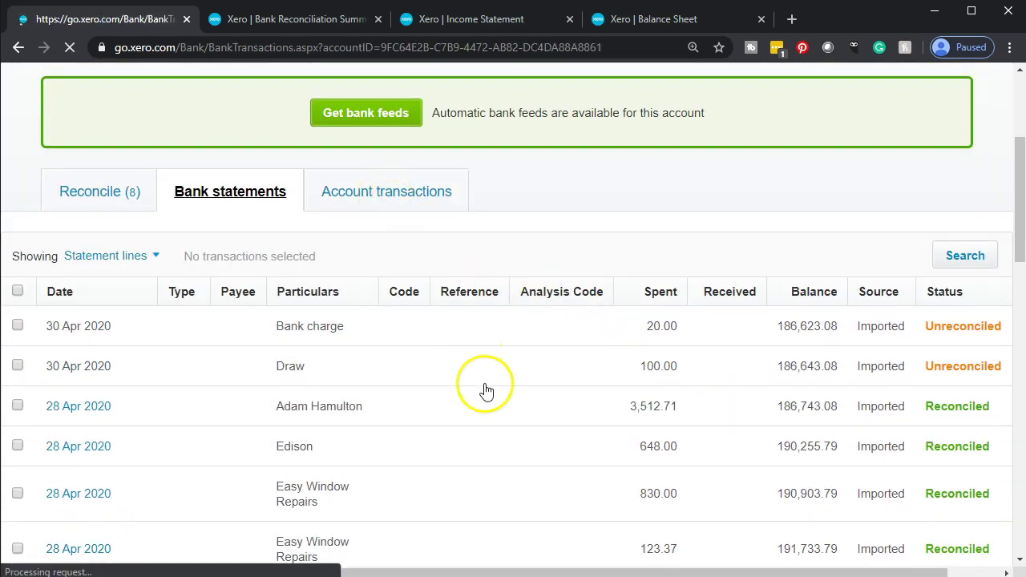
pyautogui.scroll(-5, 485, 391)
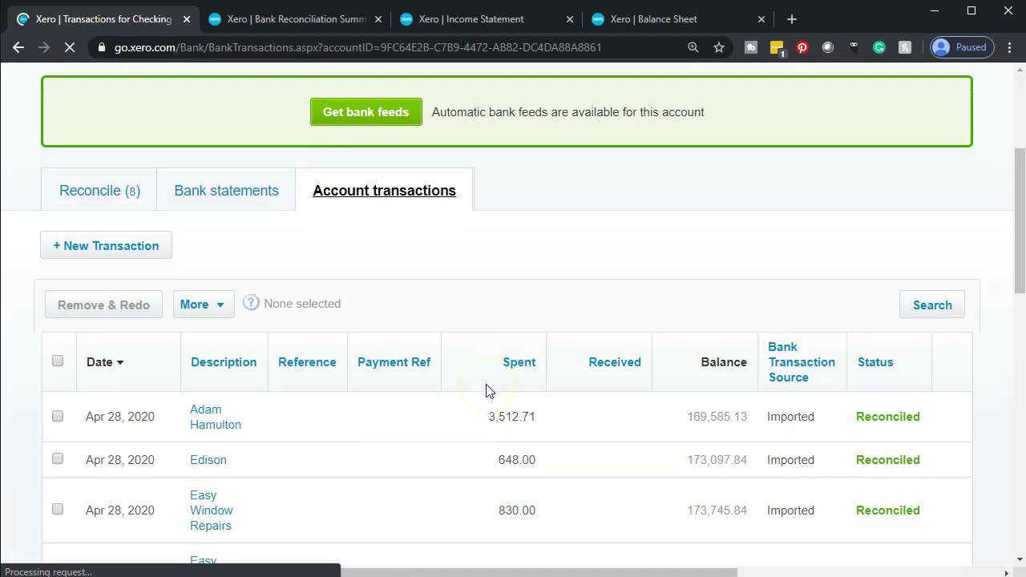